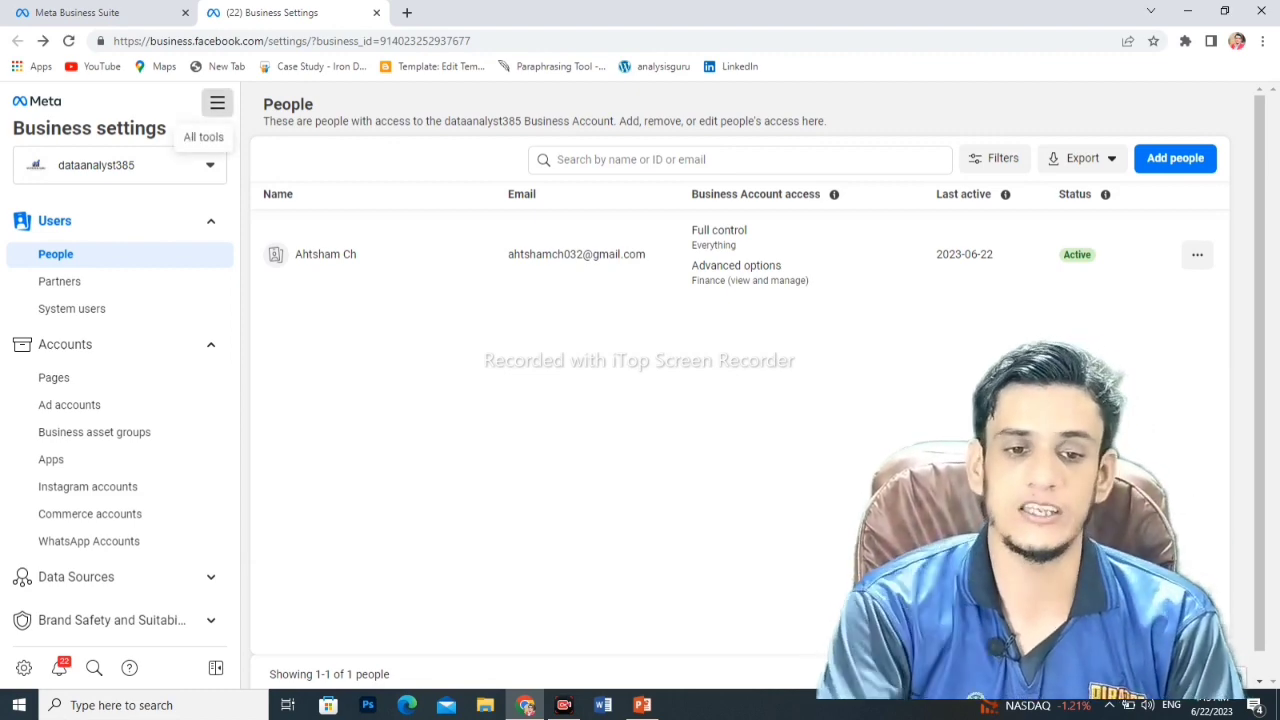
- Go to Store Locations through the All tools menu, showing the empty 0-store list
click(217, 103)
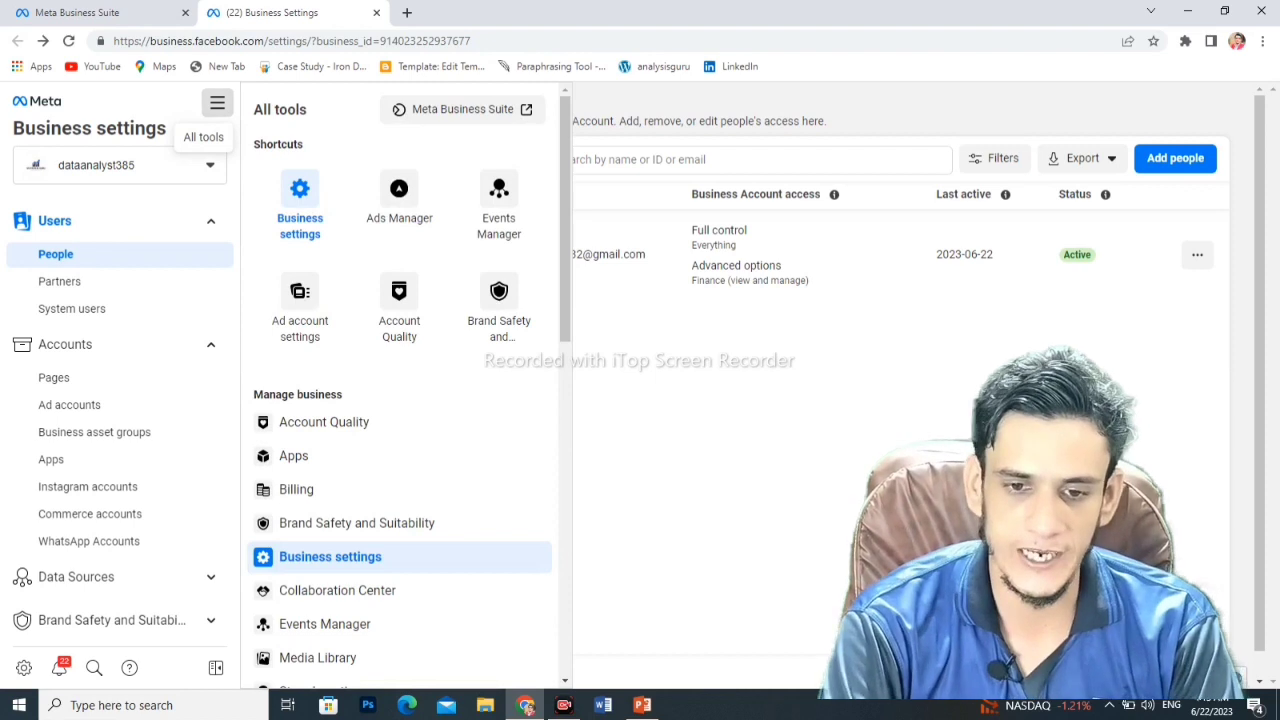
scroll(400, 556, down, 5)
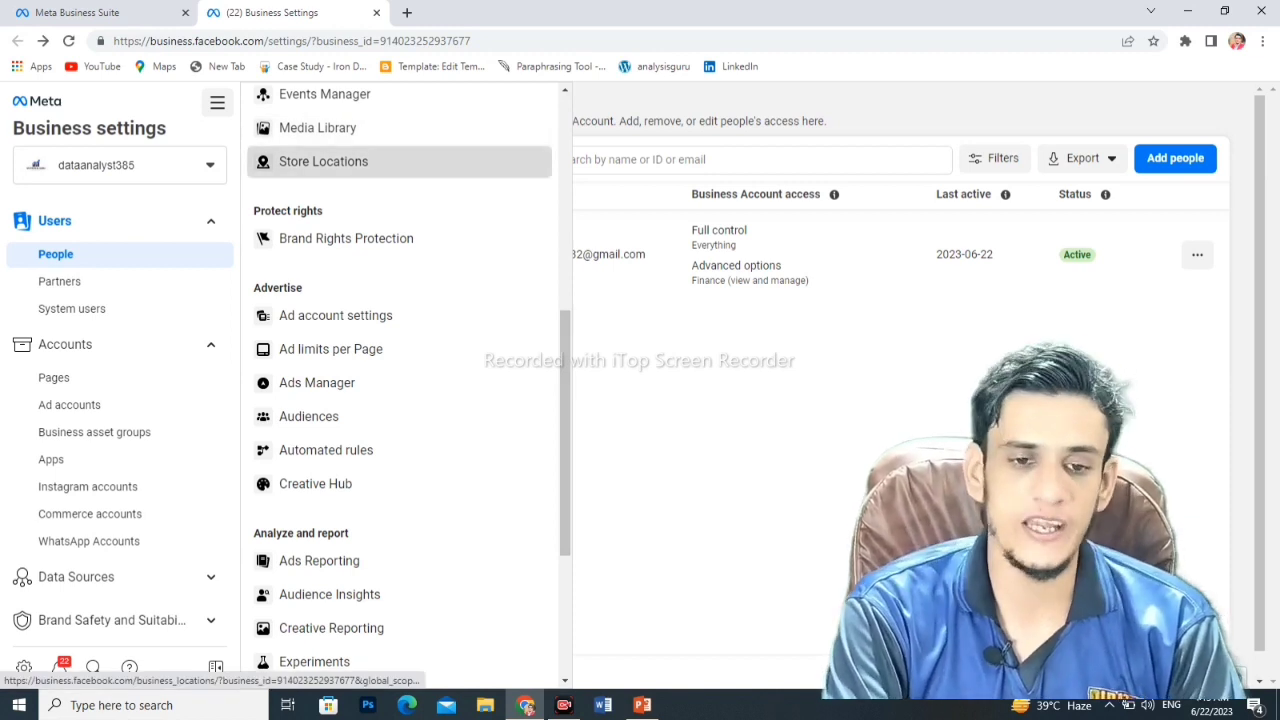
click(323, 161)
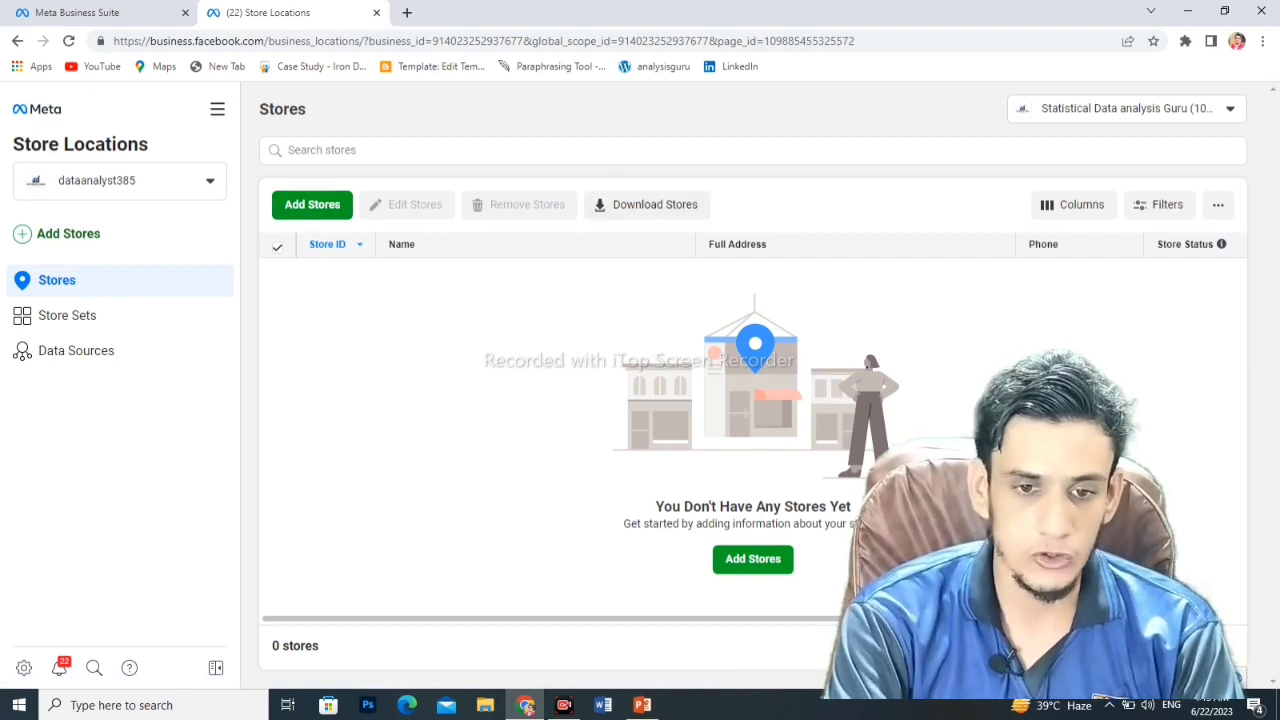
- Choose to add a store manually, reaching the Add a Store form with Store ID 1
click(312, 204)
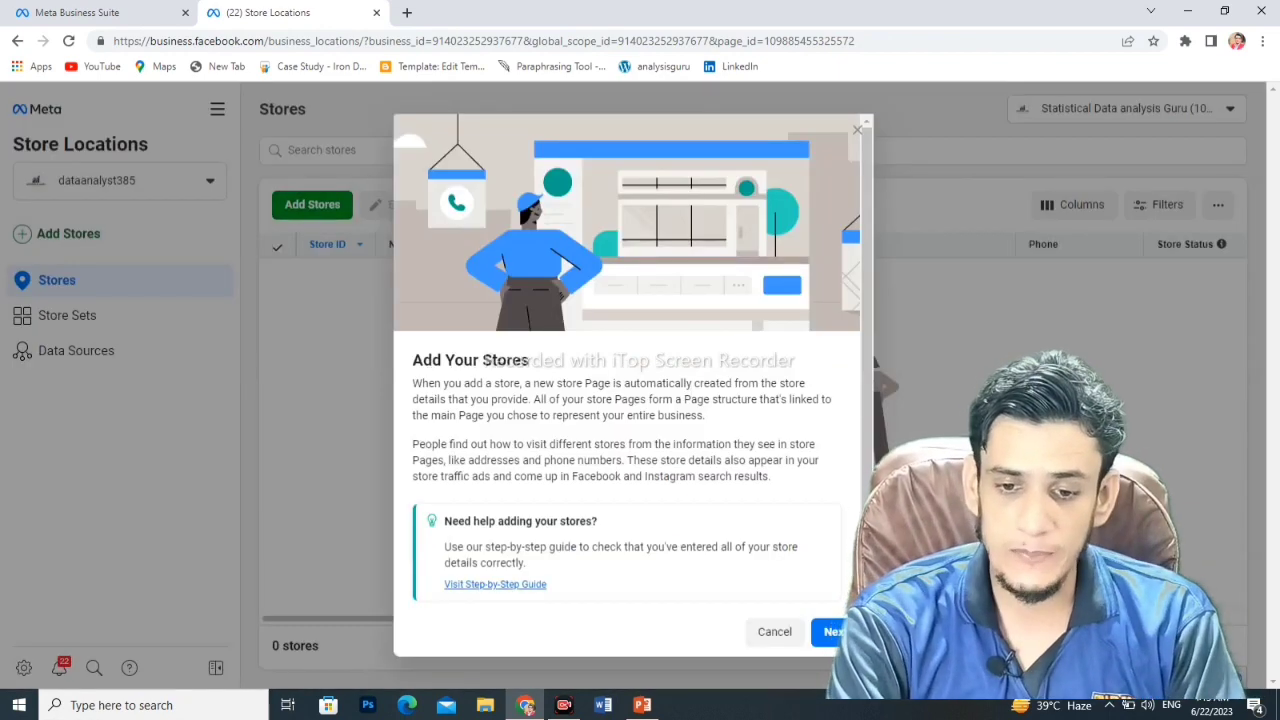
click(832, 631)
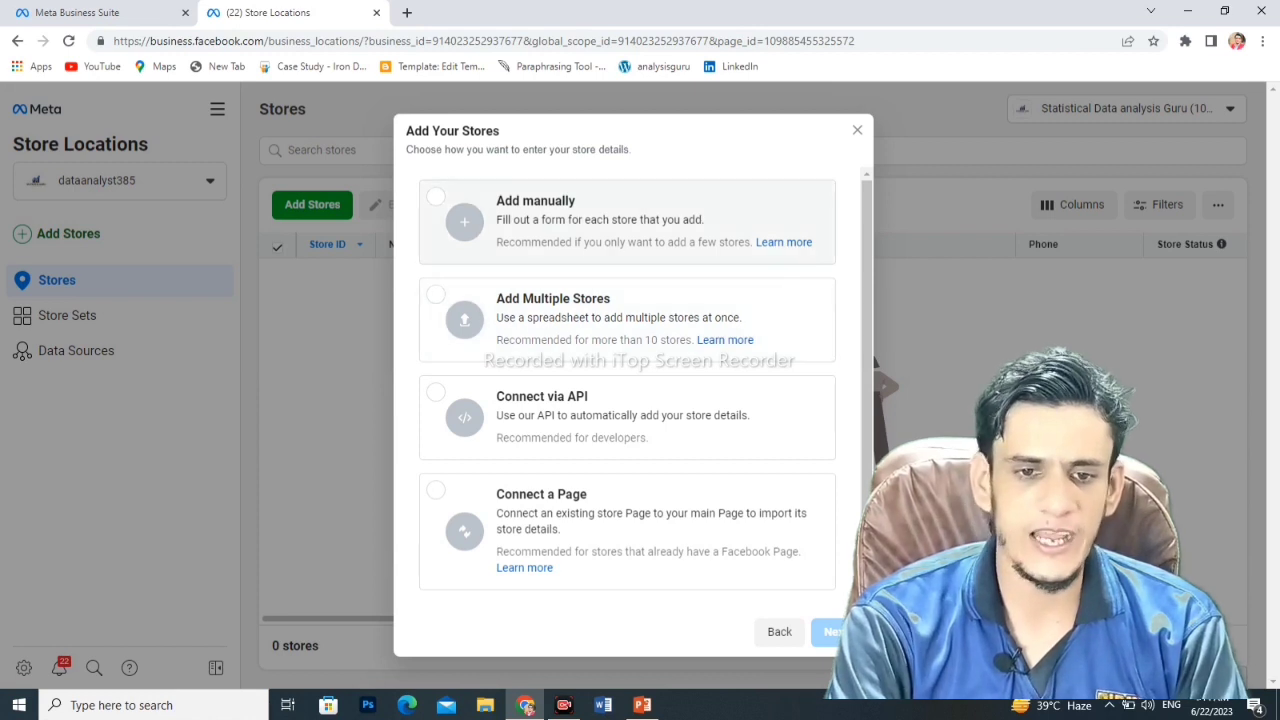
click(600, 221)
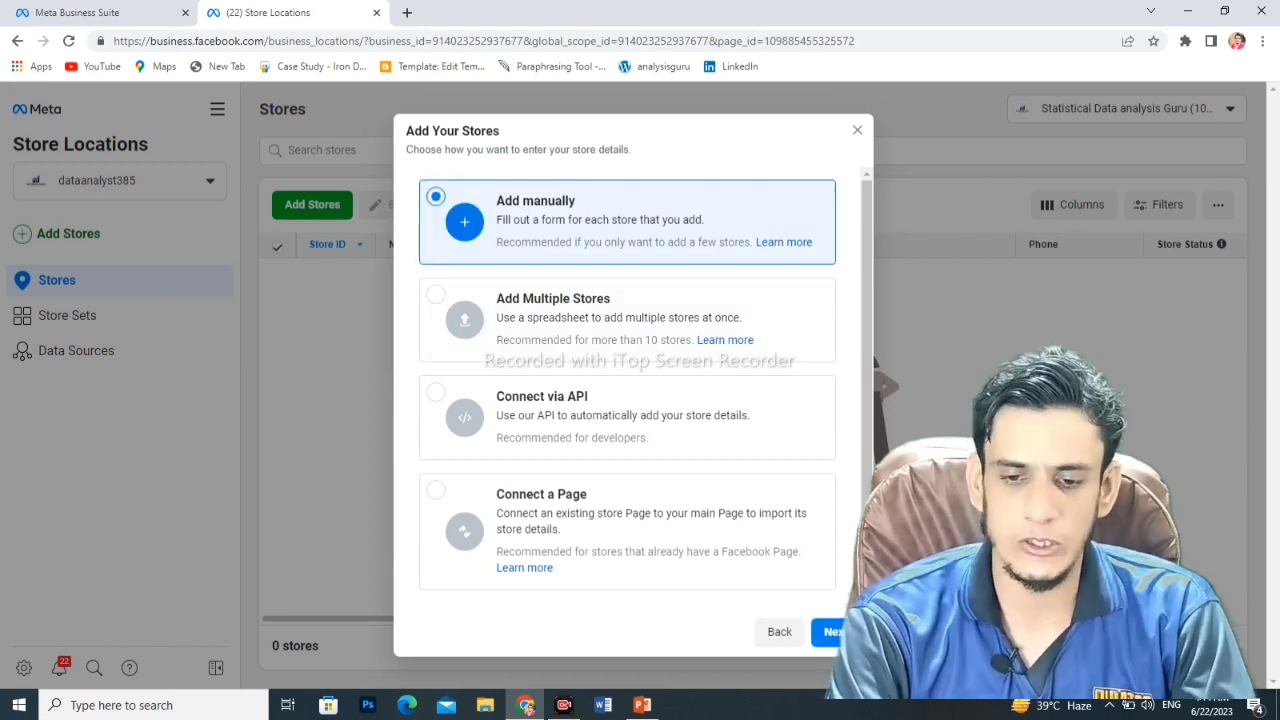
click(834, 631)
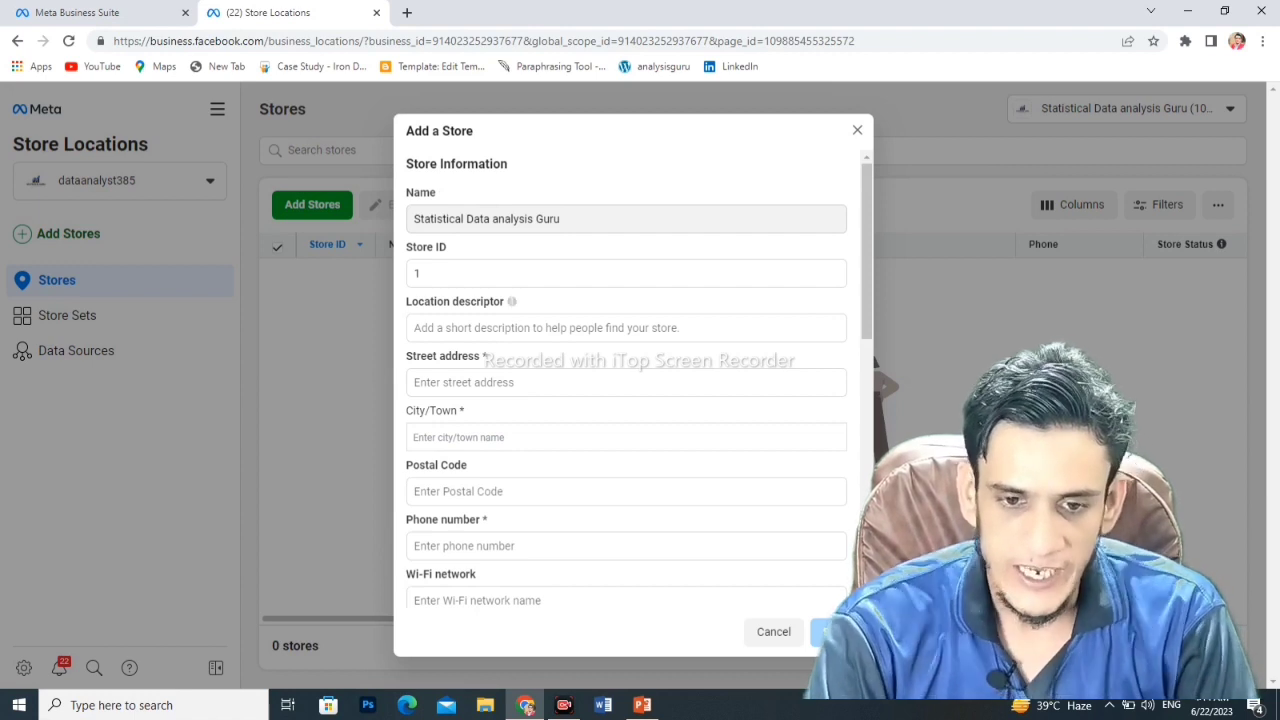
- Enter descriptor 'lahore gulberg', street 'gulberg' and city Nawan Lahore, Punjab, Pakistan
click(550, 327)
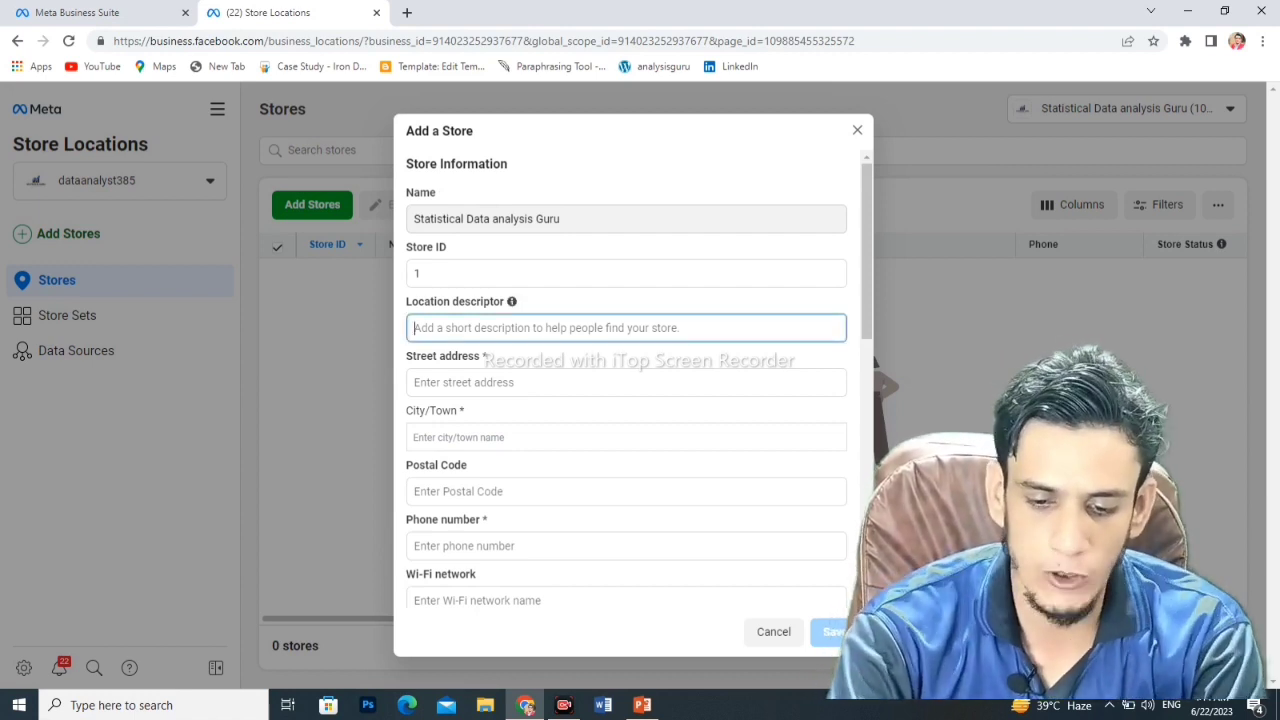
text(lahore)
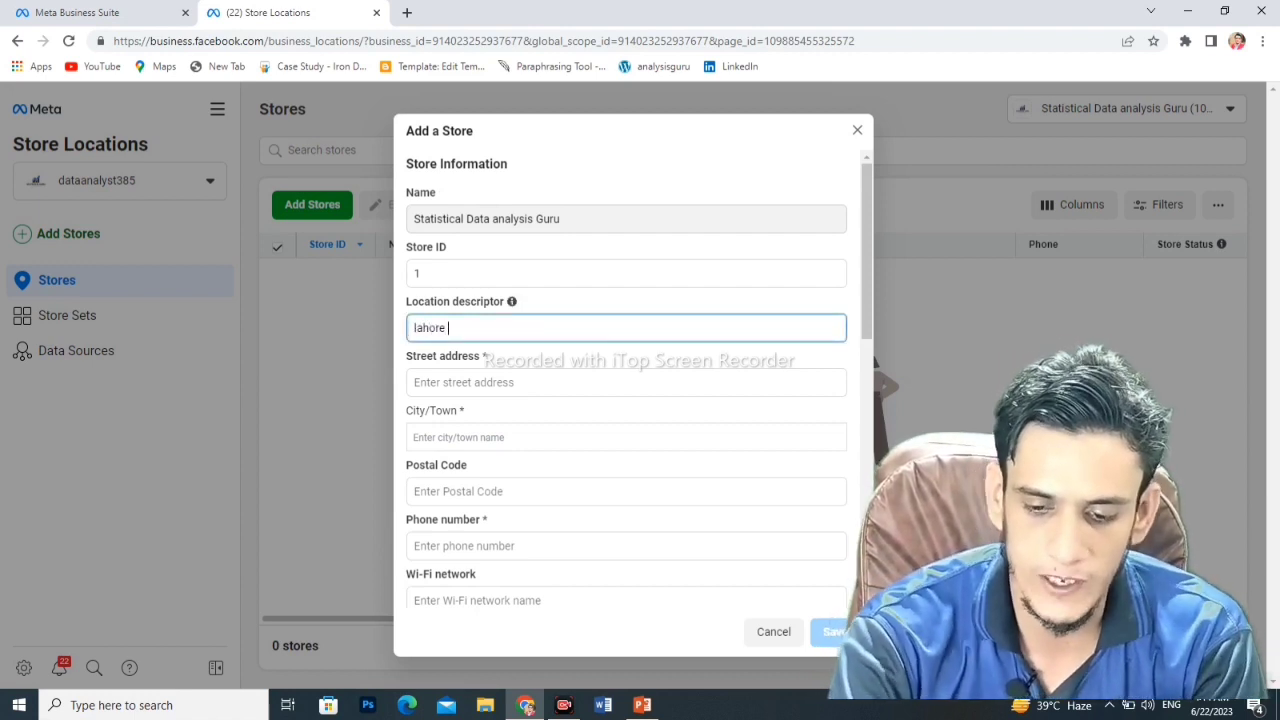
text( gulber)
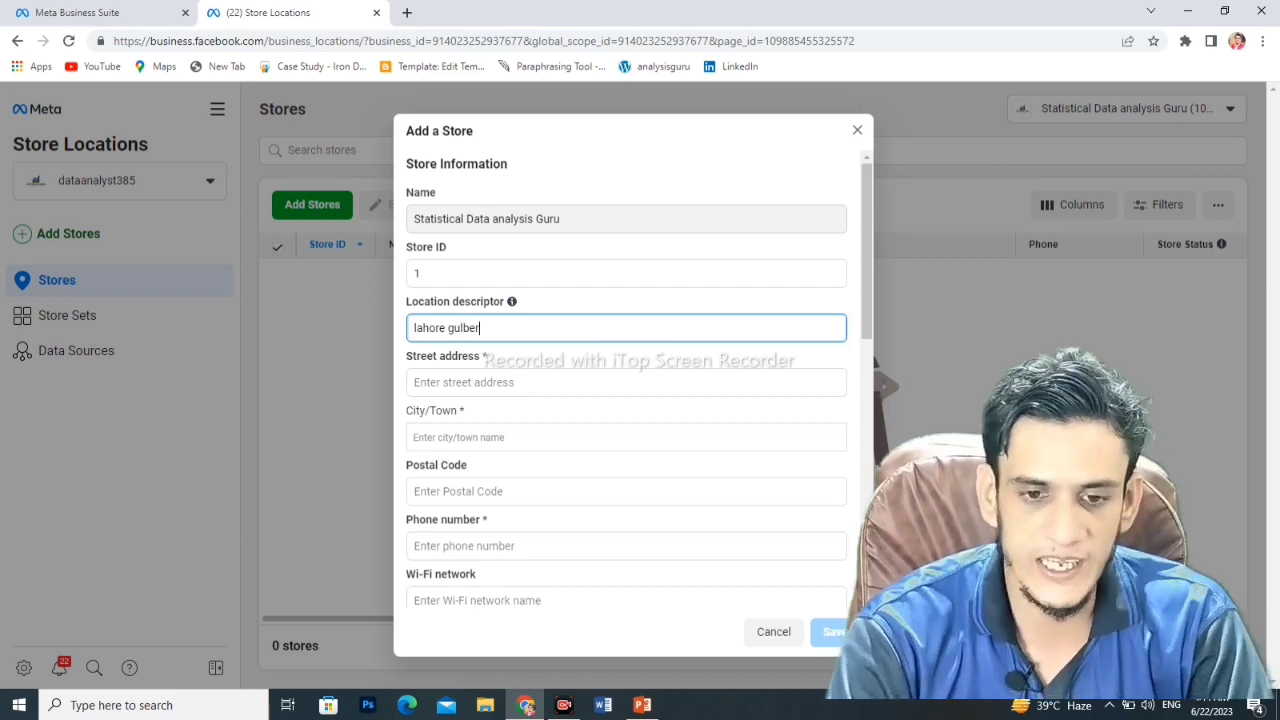
text(g)
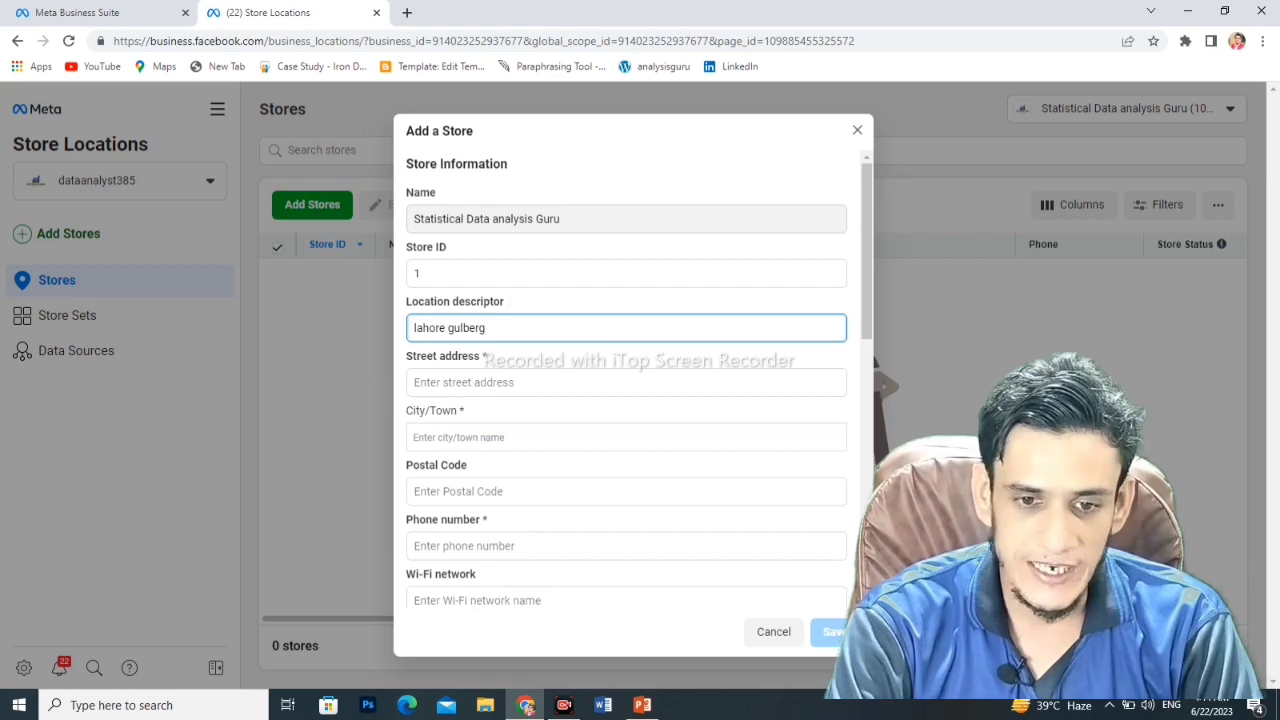
click(620, 382)
text(g)
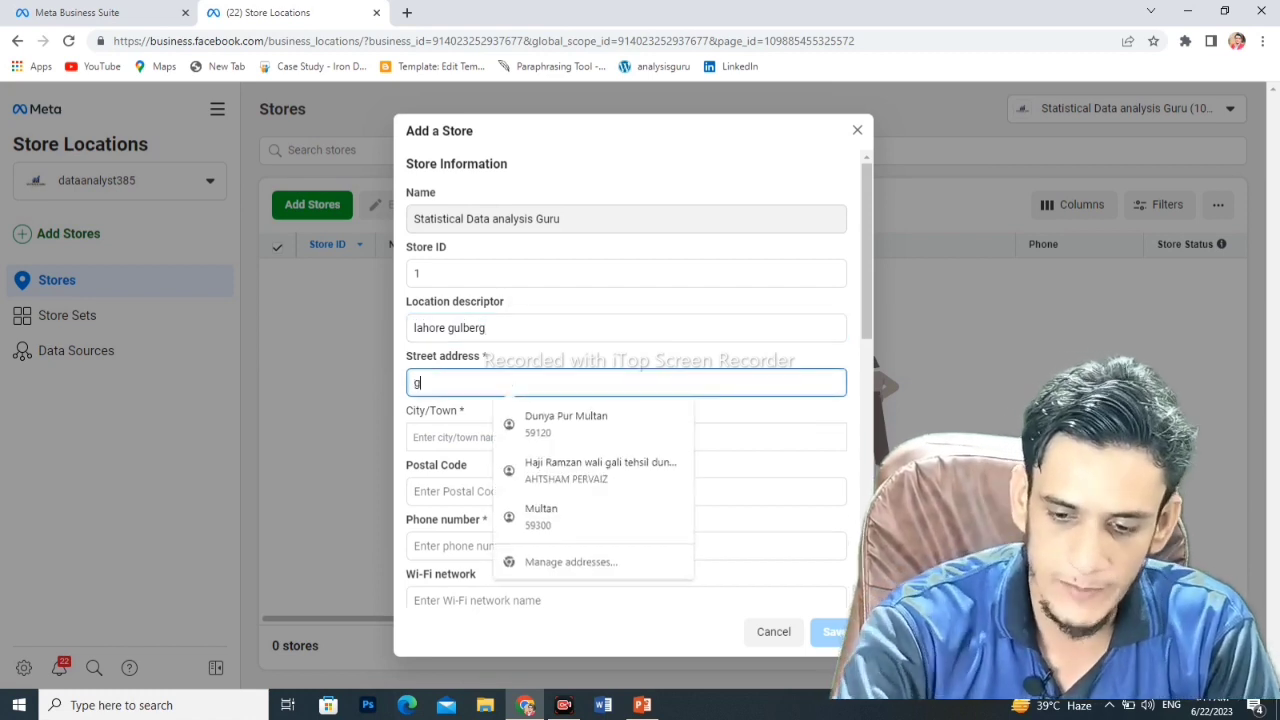
text(ulberg)
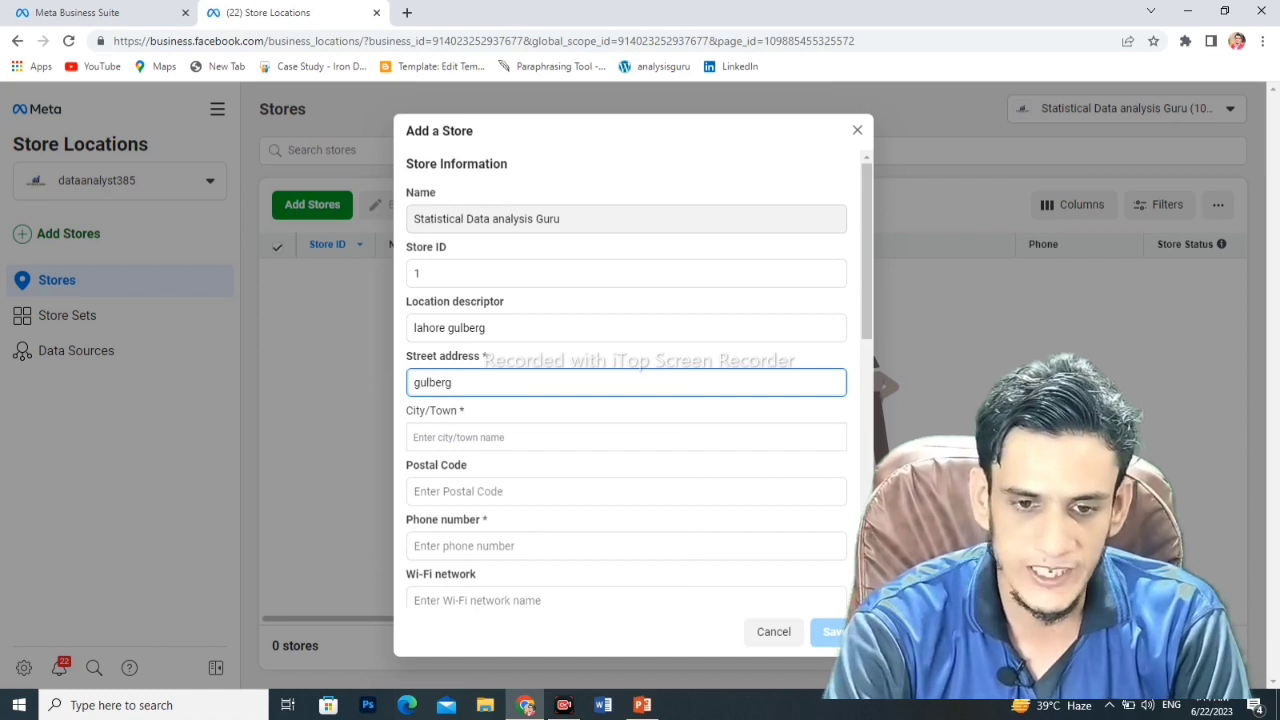
click(620, 437)
text(lahore)
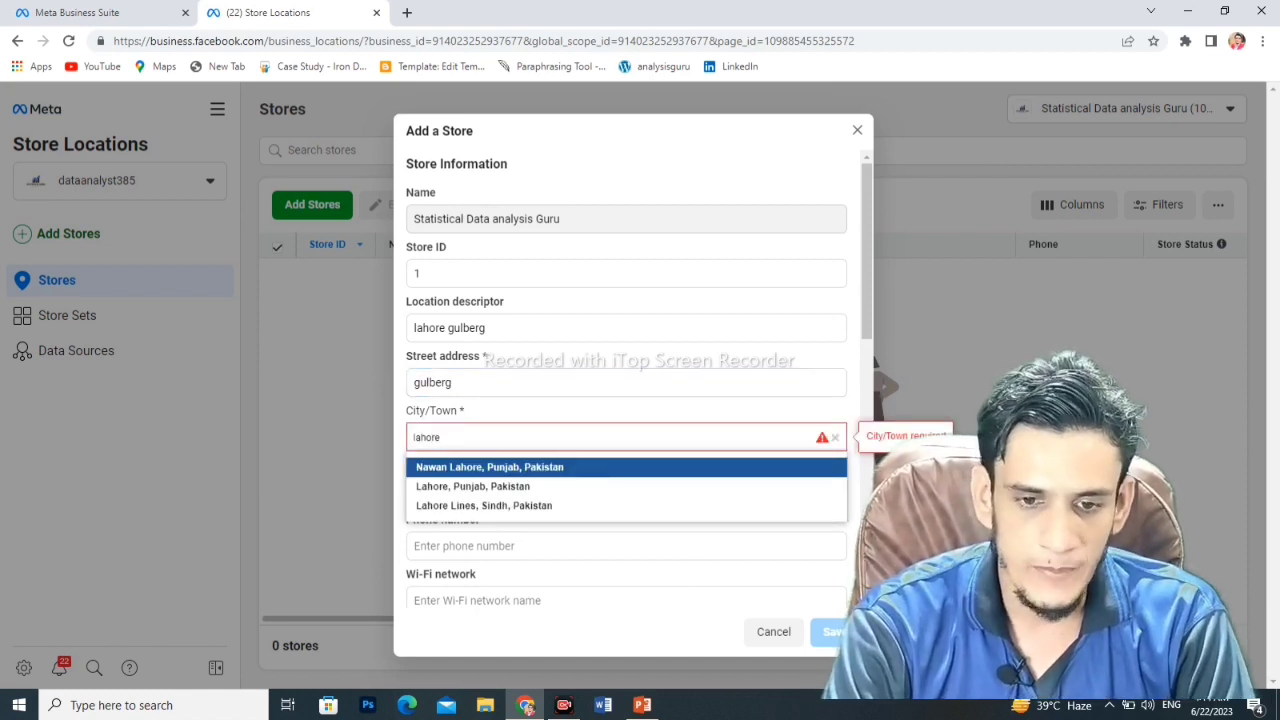
key(Return)
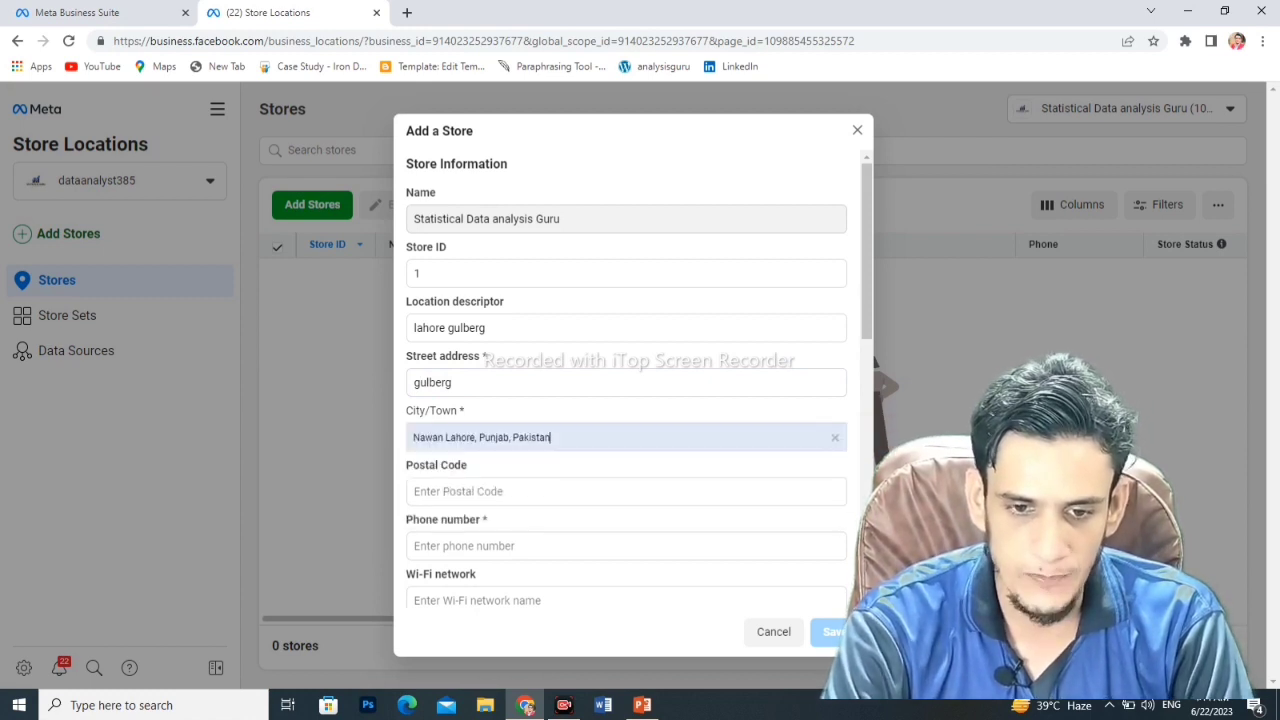
- Autofill postal code 59300 and the phone number from the saved address suggestion
click(625, 491)
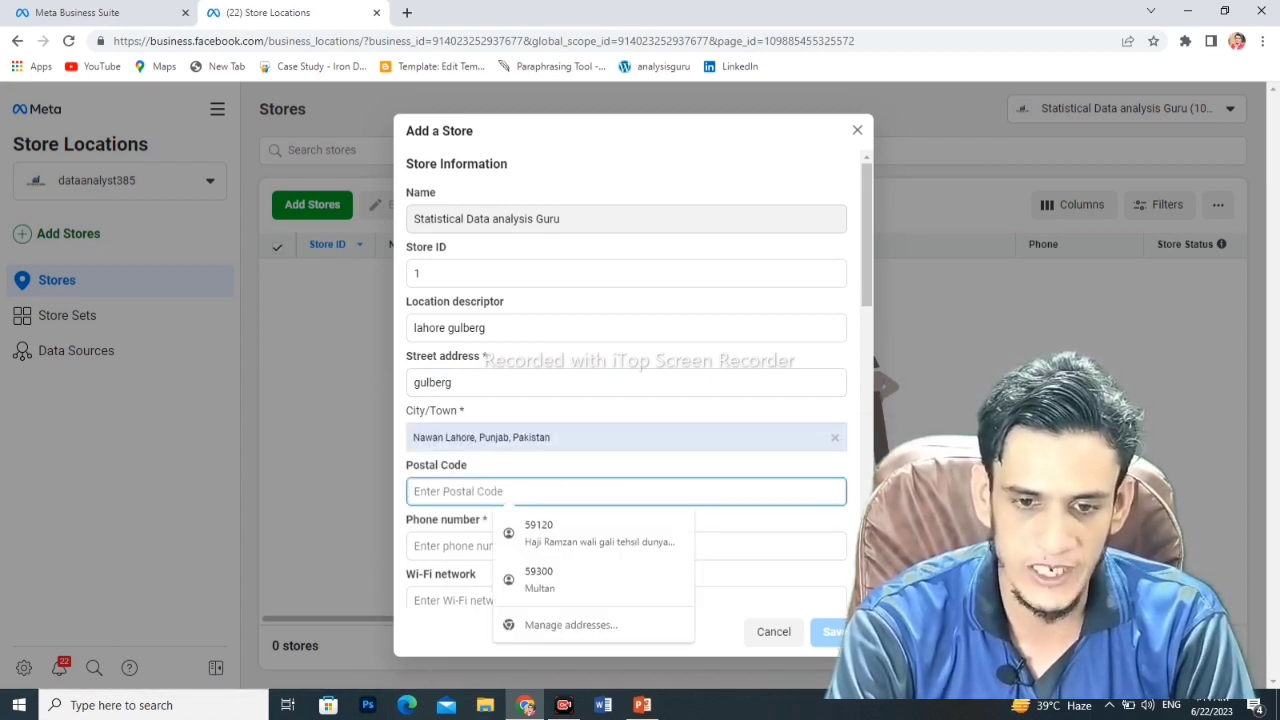
key(Down)
key(Down)
key(Return)
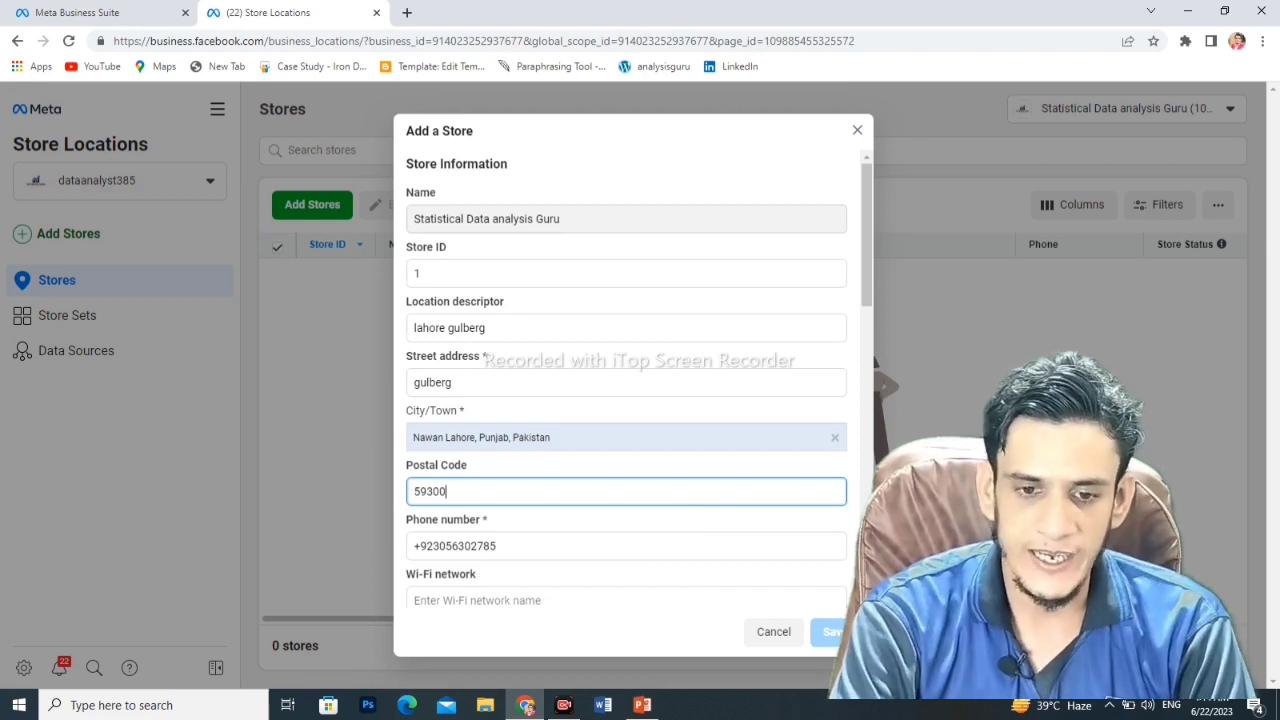
scroll(626, 380, down, 1)
scroll(626, 380, down, 1)
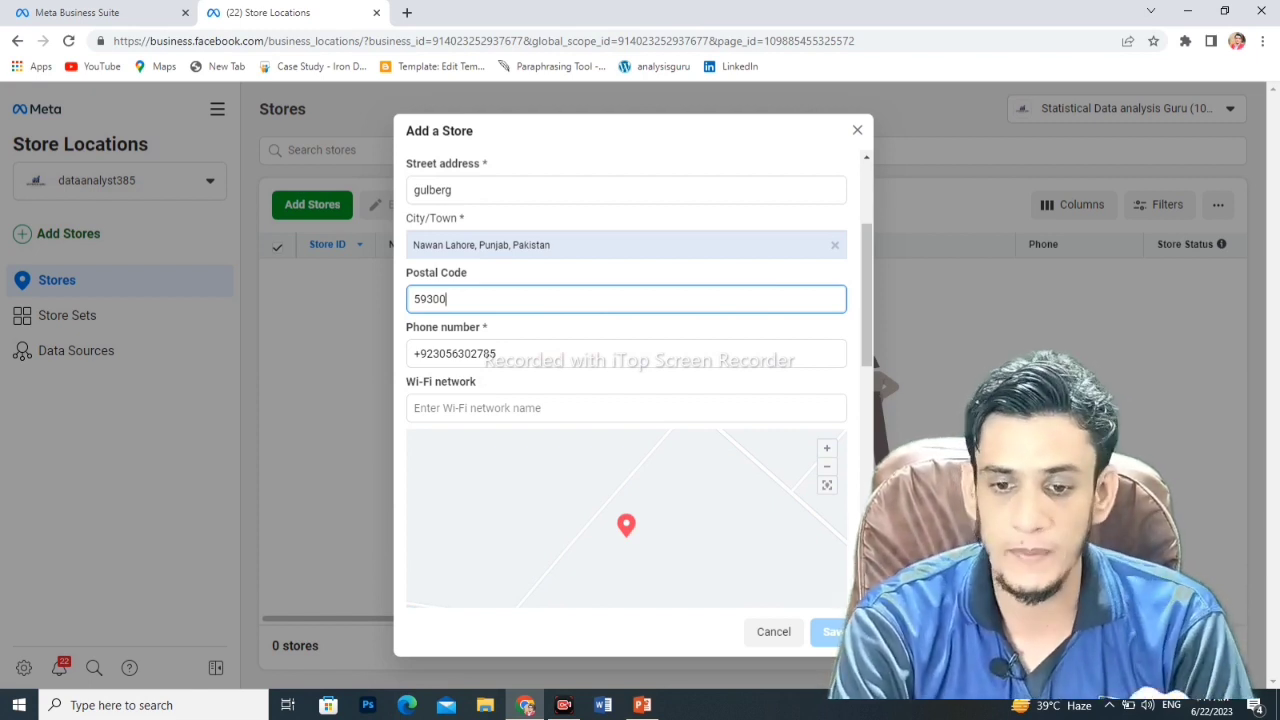
scroll(626, 380, down, 3)
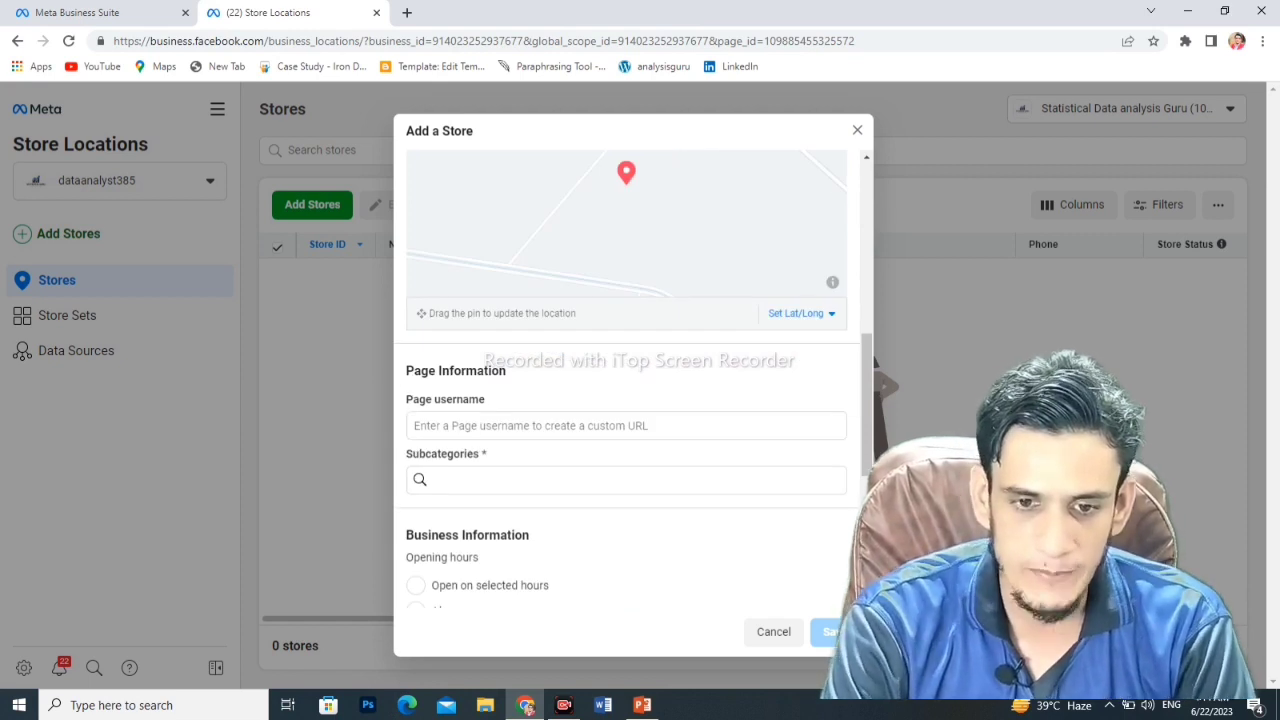
- Try page usernames 'clothes', 'mdcat' and 'sham store' before settling on 'shoesmaker'
click(626, 425)
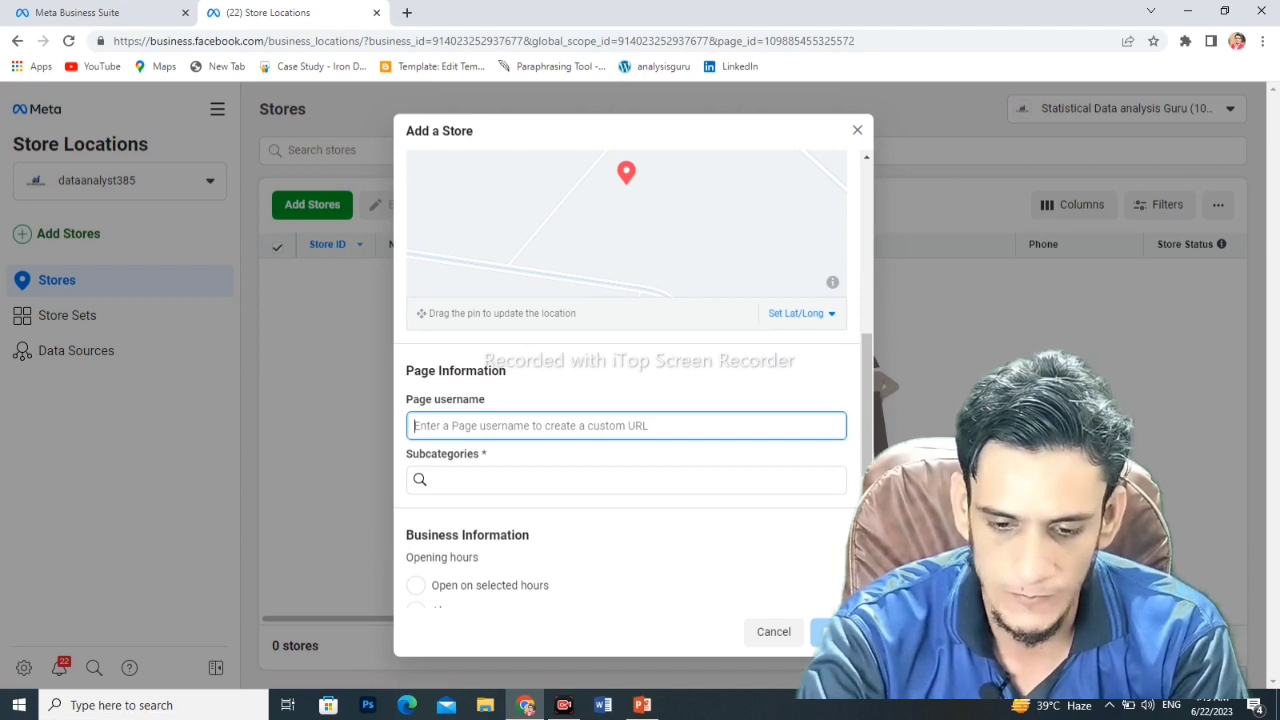
text(clothes)
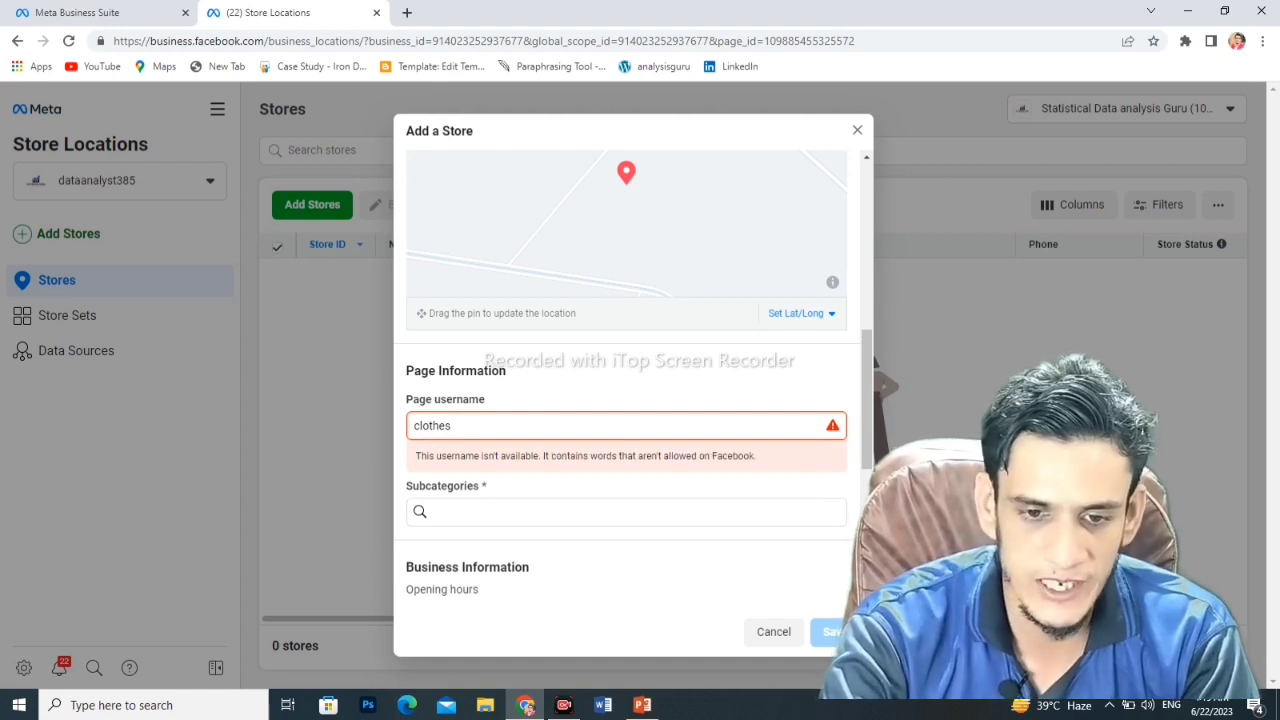
key(BackSpace)
key(BackSpace)
key(BackSpace)
key(BackSpace)
key(BackSpace)
key(BackSpace)
key(BackSpace)
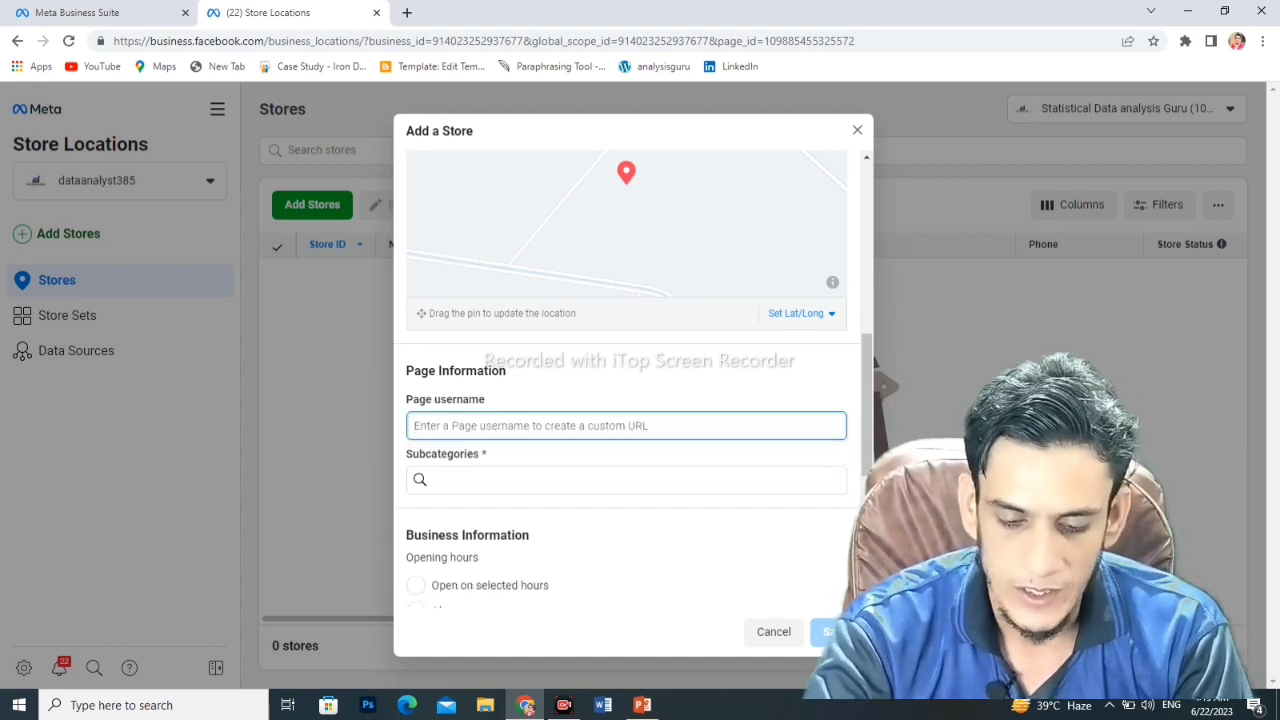
text(mdcat)
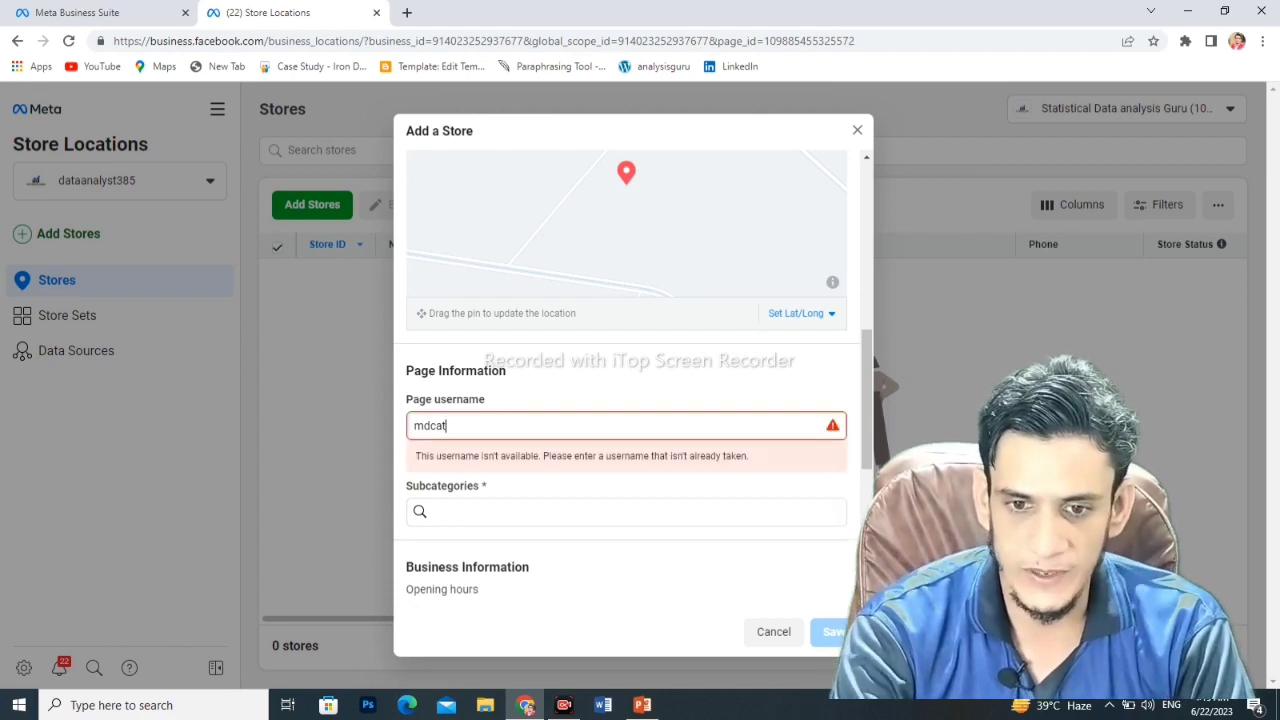
key(BackSpace)
key(BackSpace)
key(BackSpace)
key(BackSpace)
key(BackSpace)
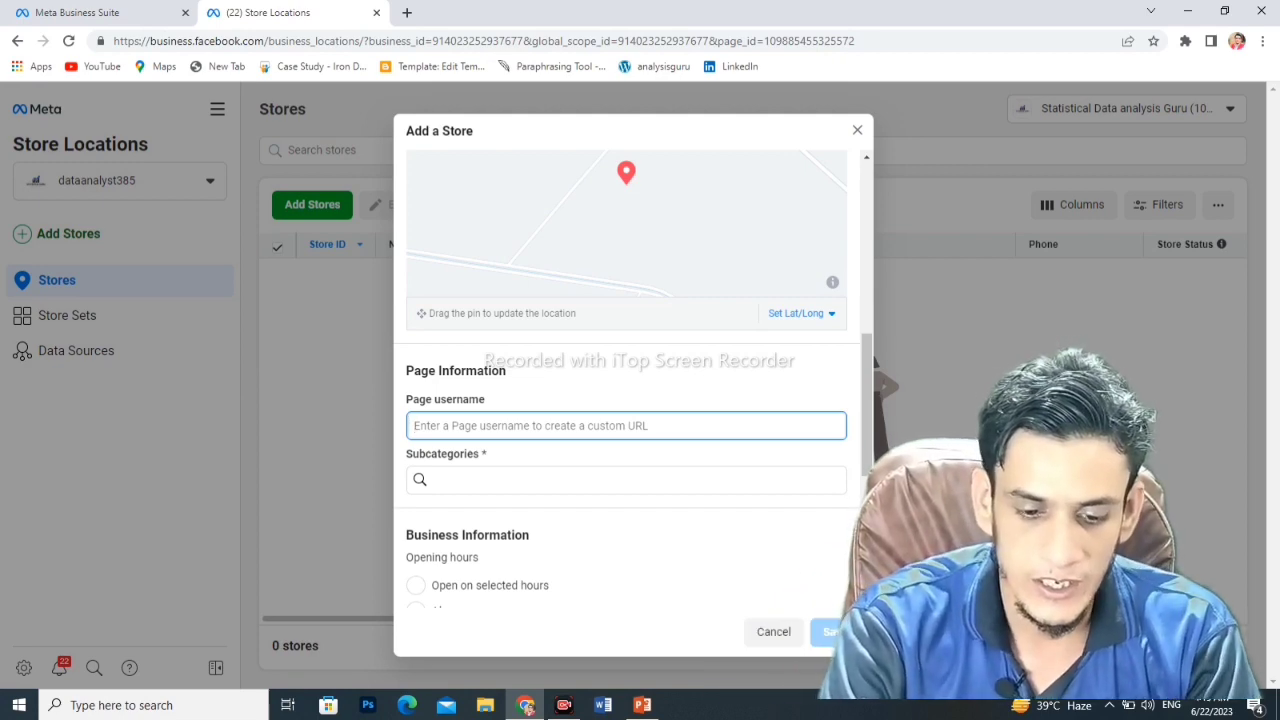
text(sham st)
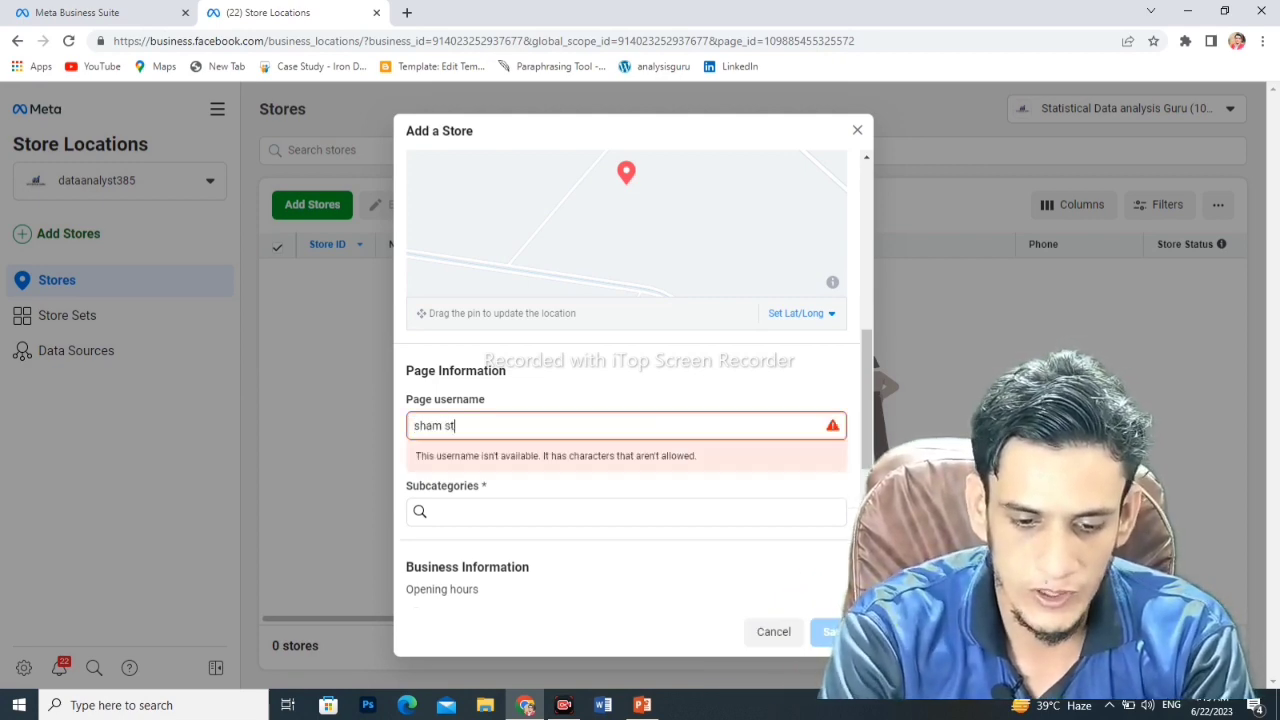
text(orw)
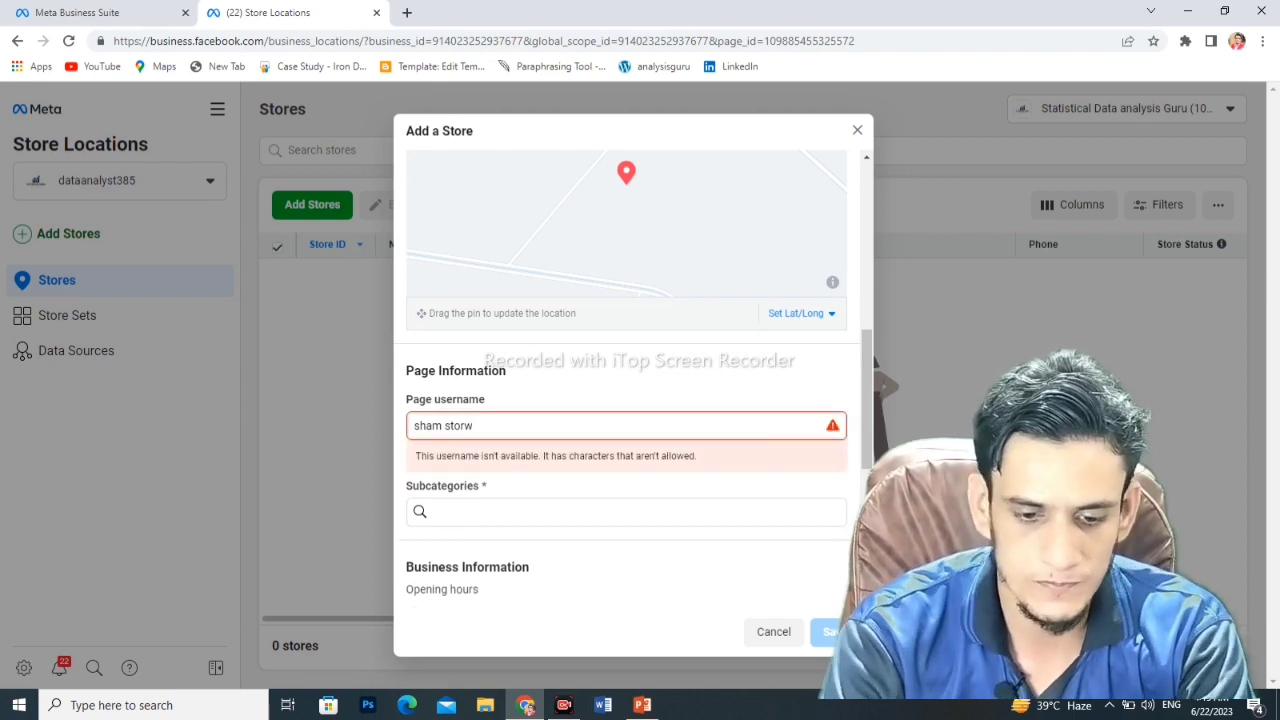
key(BackSpace)
text(e)
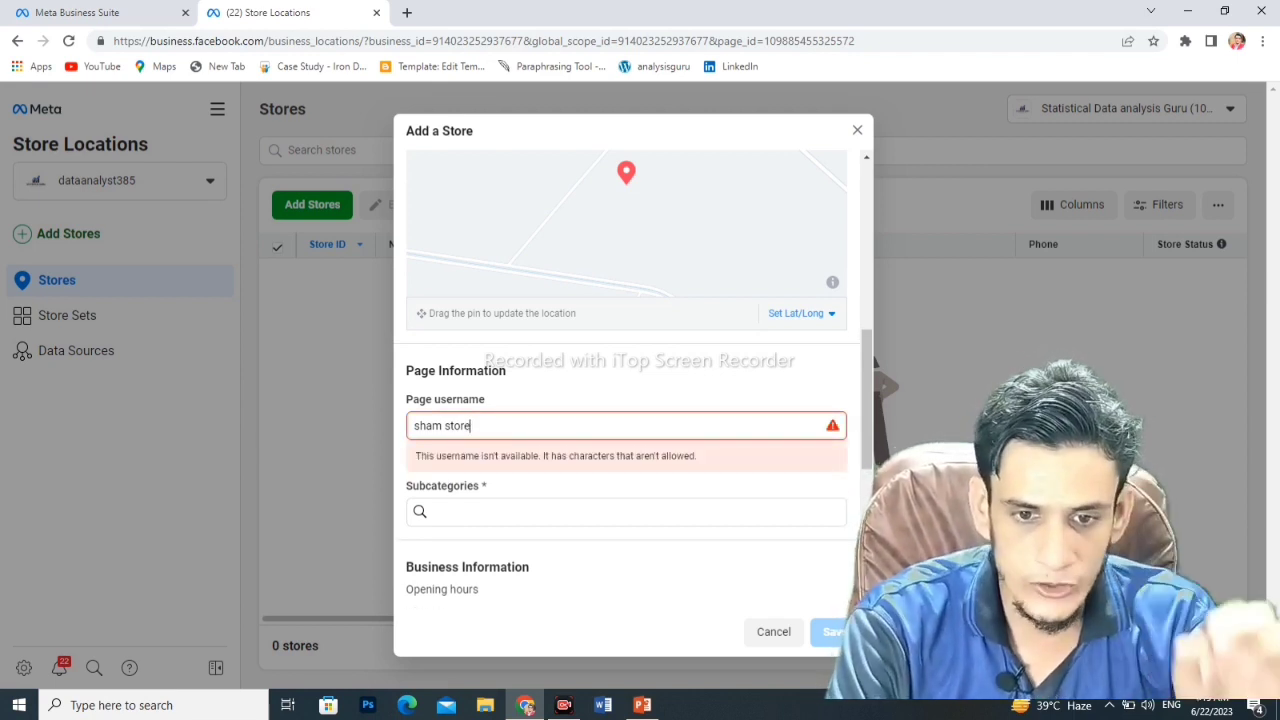
key(BackSpace)
key(BackSpace)
key(BackSpace)
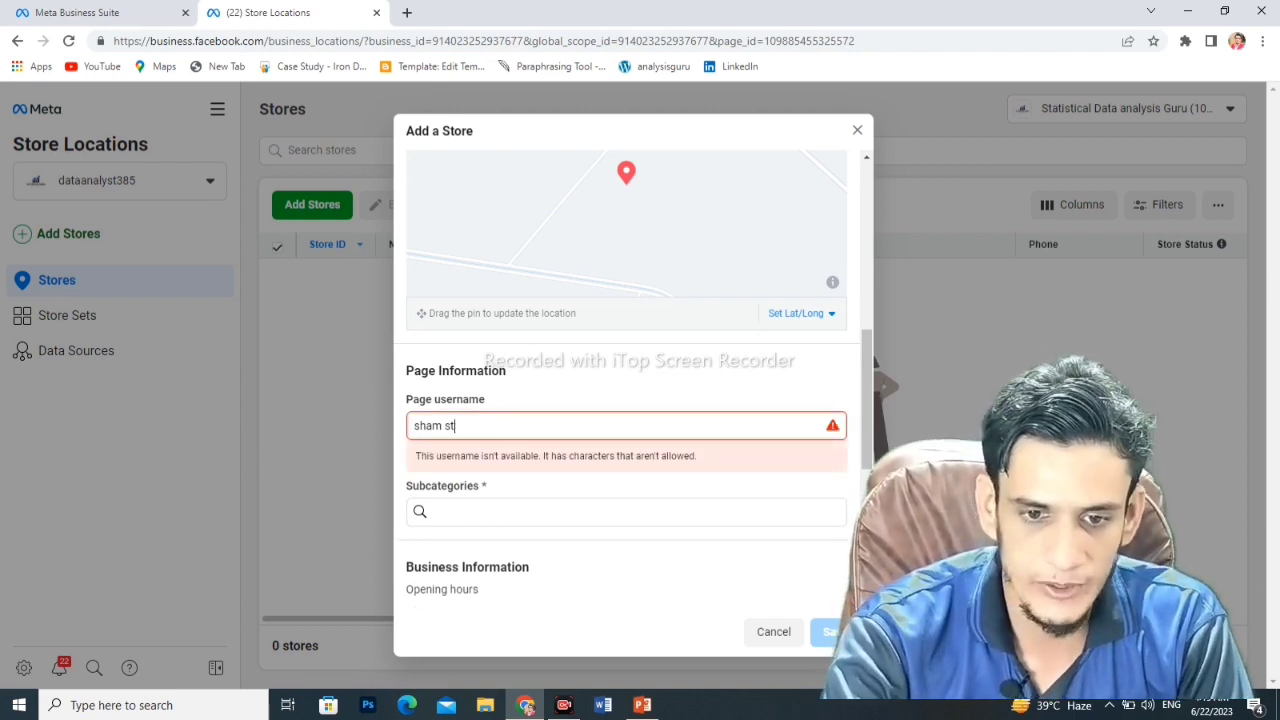
key(BackSpace)
key(BackSpace)
key(BackSpace)
key(BackSpace)
key(BackSpace)
key(BackSpace)
key(BackSpace)
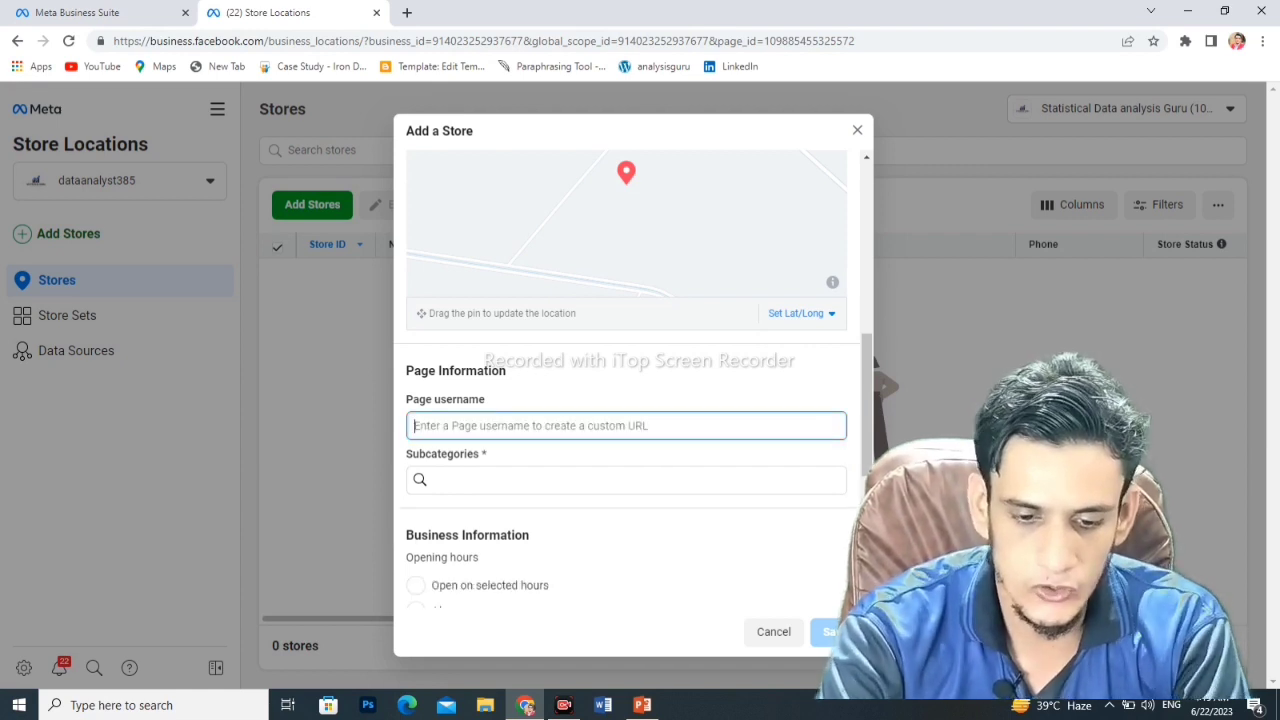
text(shoes)
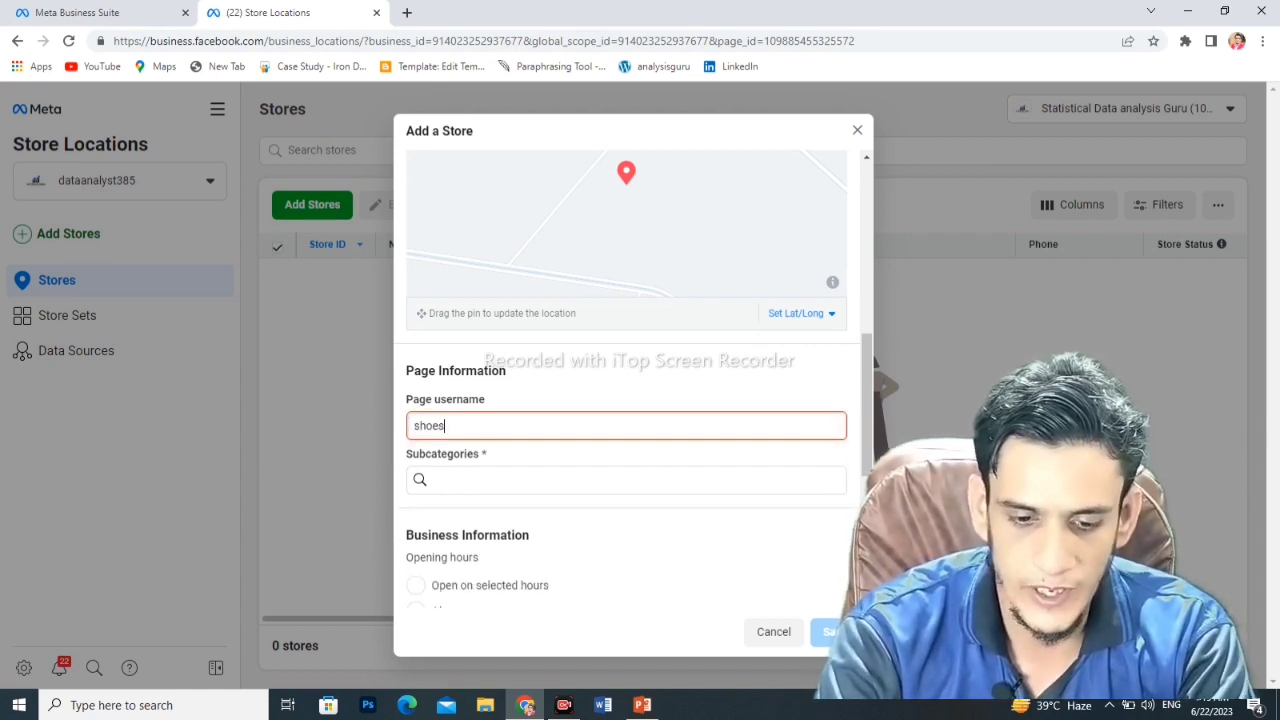
text(maker)
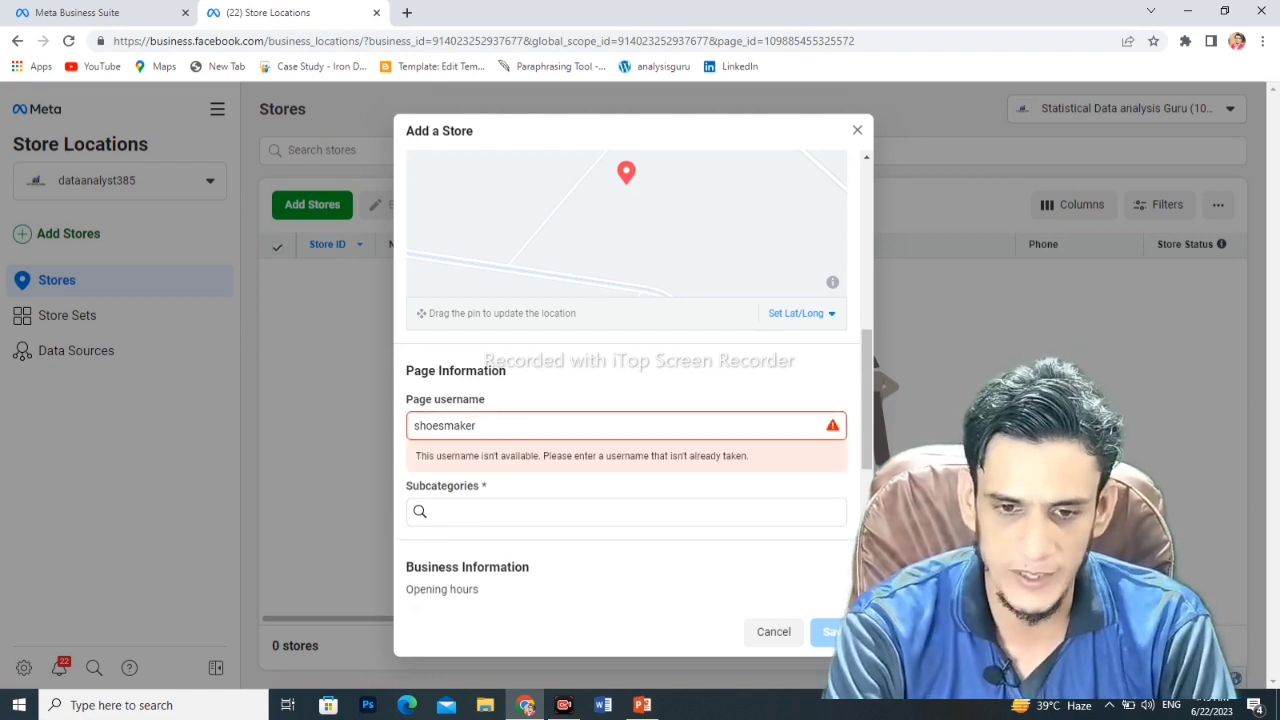
click(438, 511)
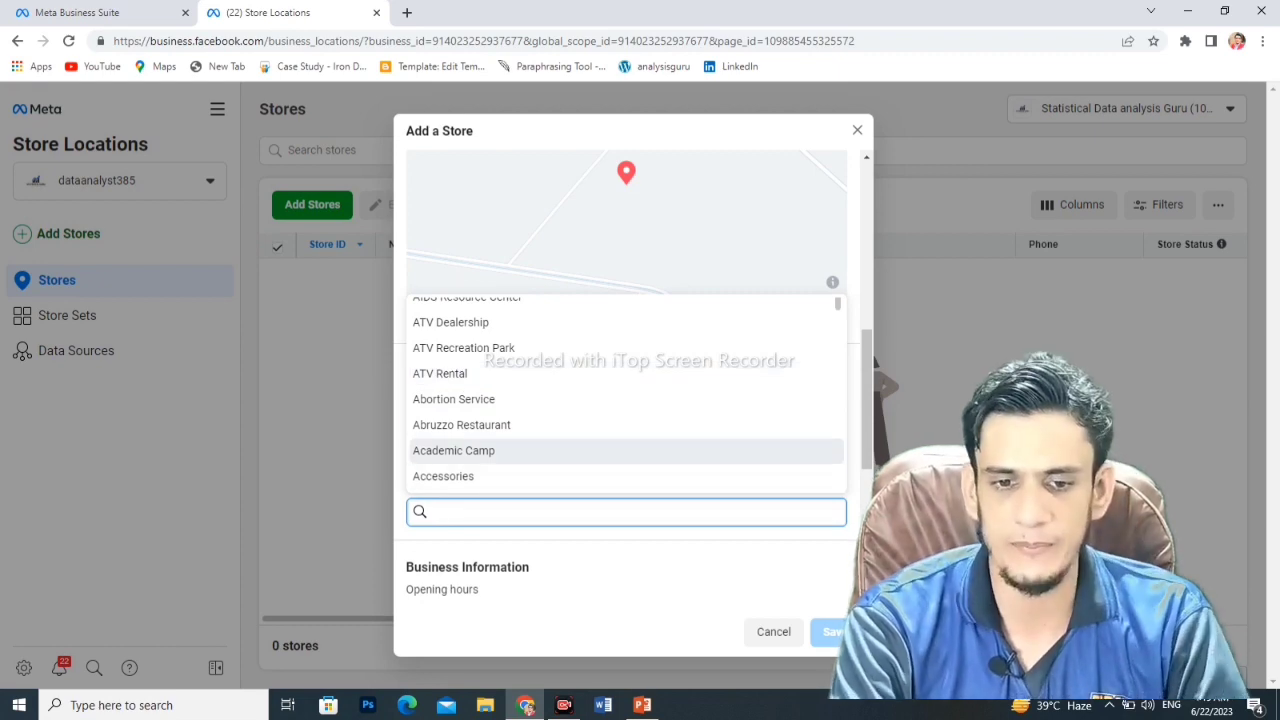
- Set subcategory Academic Camp, Always open, in-store pickup, Unspecified price range and Operating as usual
key(Return)
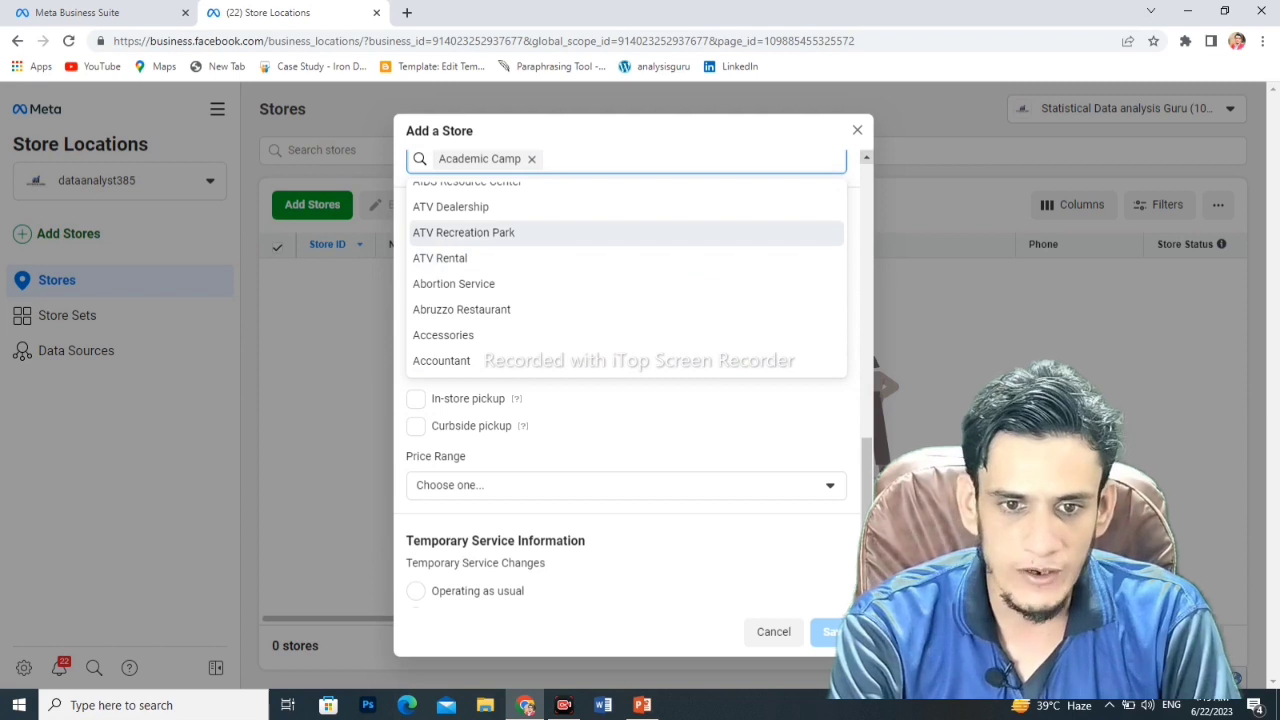
key(Escape)
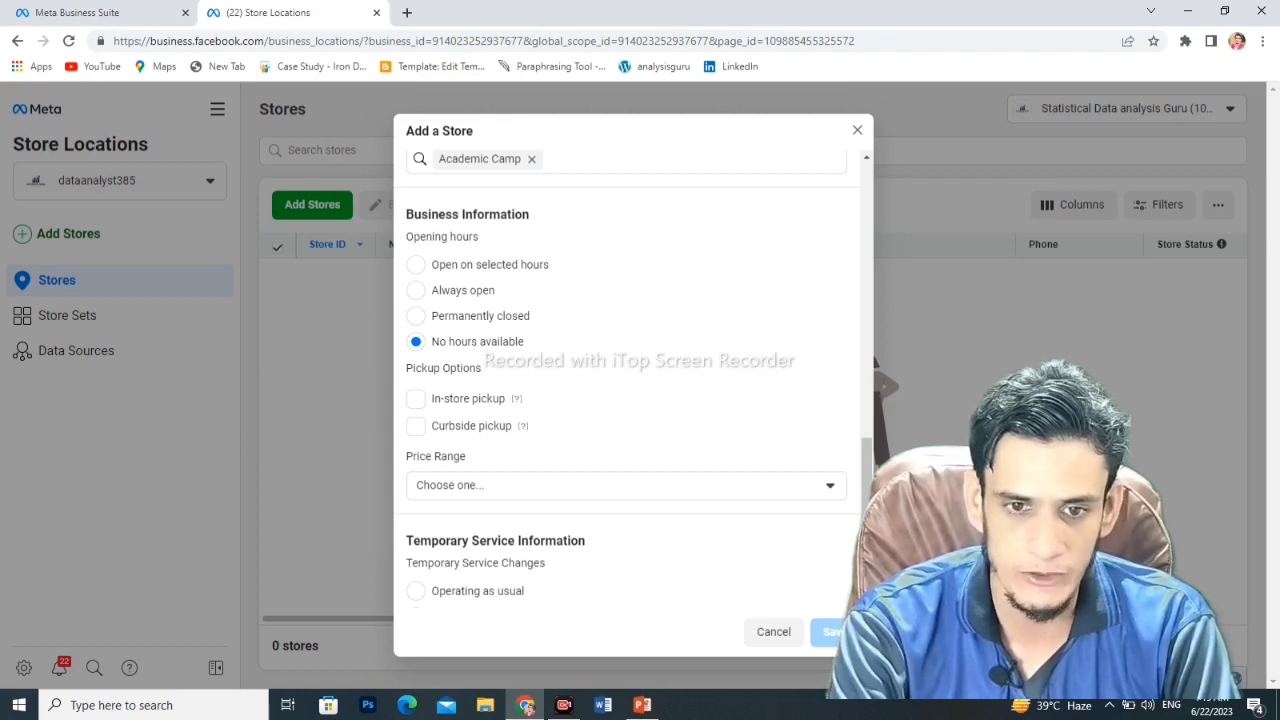
click(416, 290)
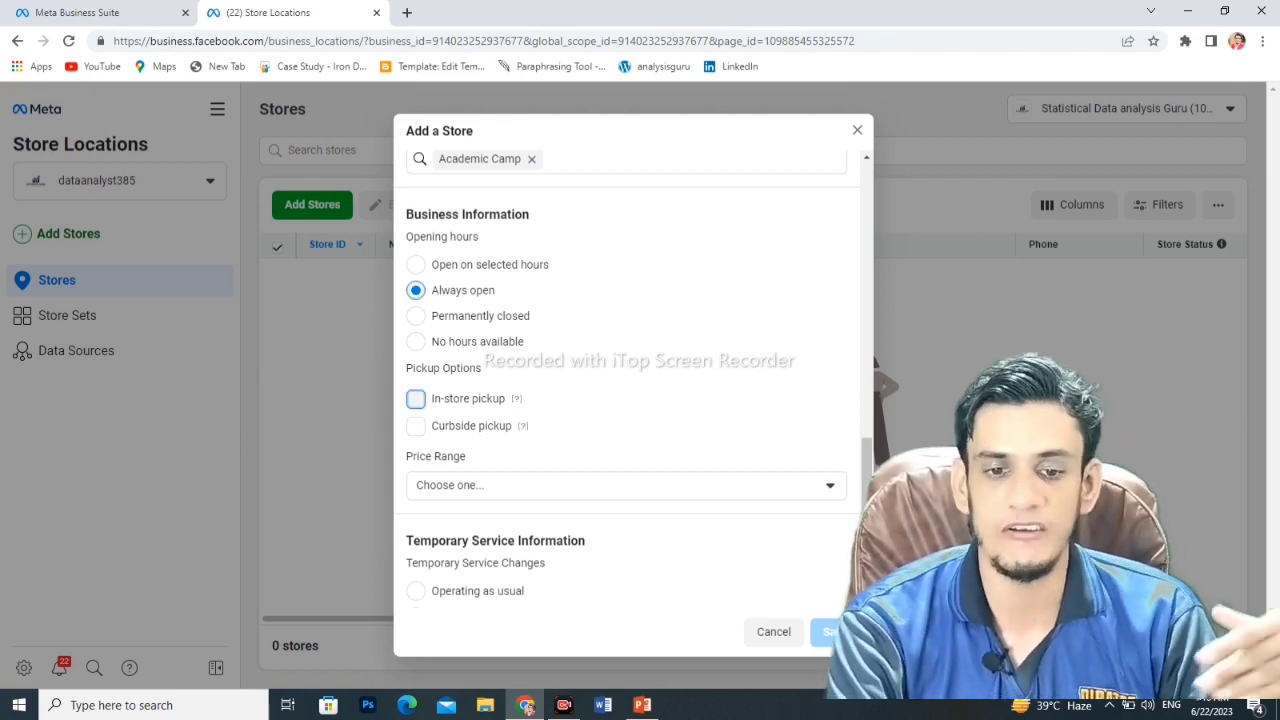
click(416, 398)
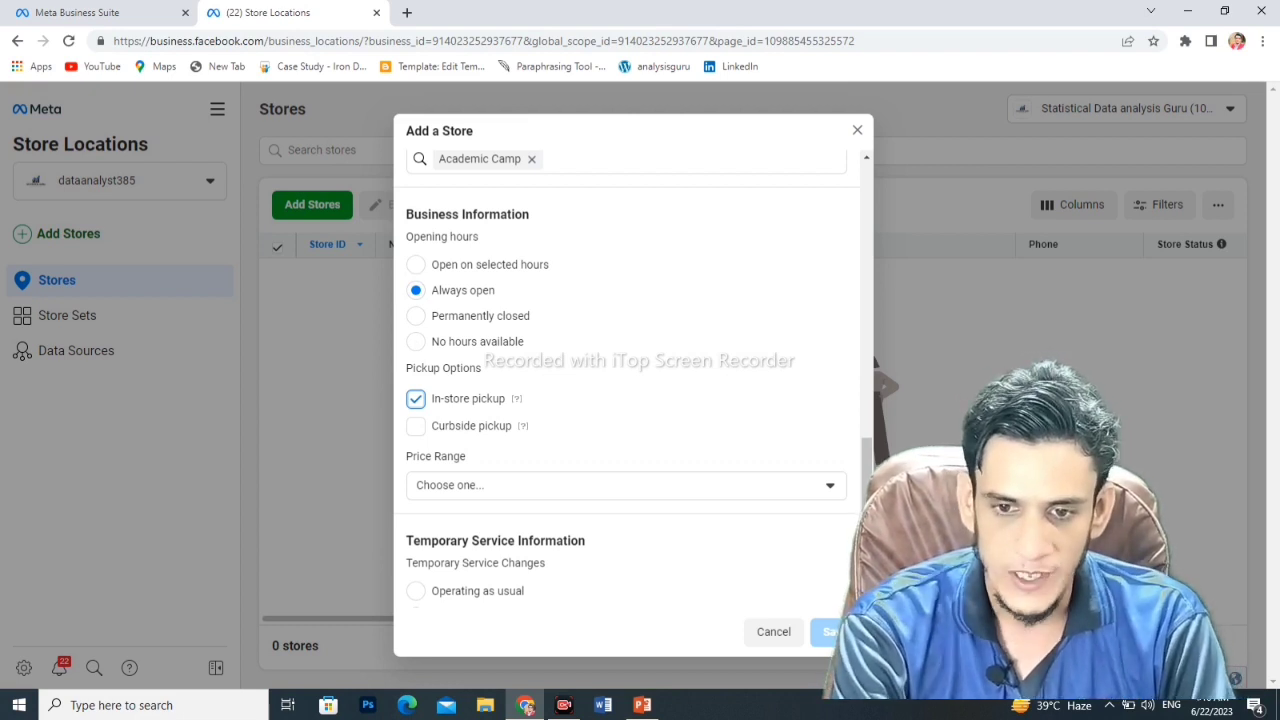
click(626, 485)
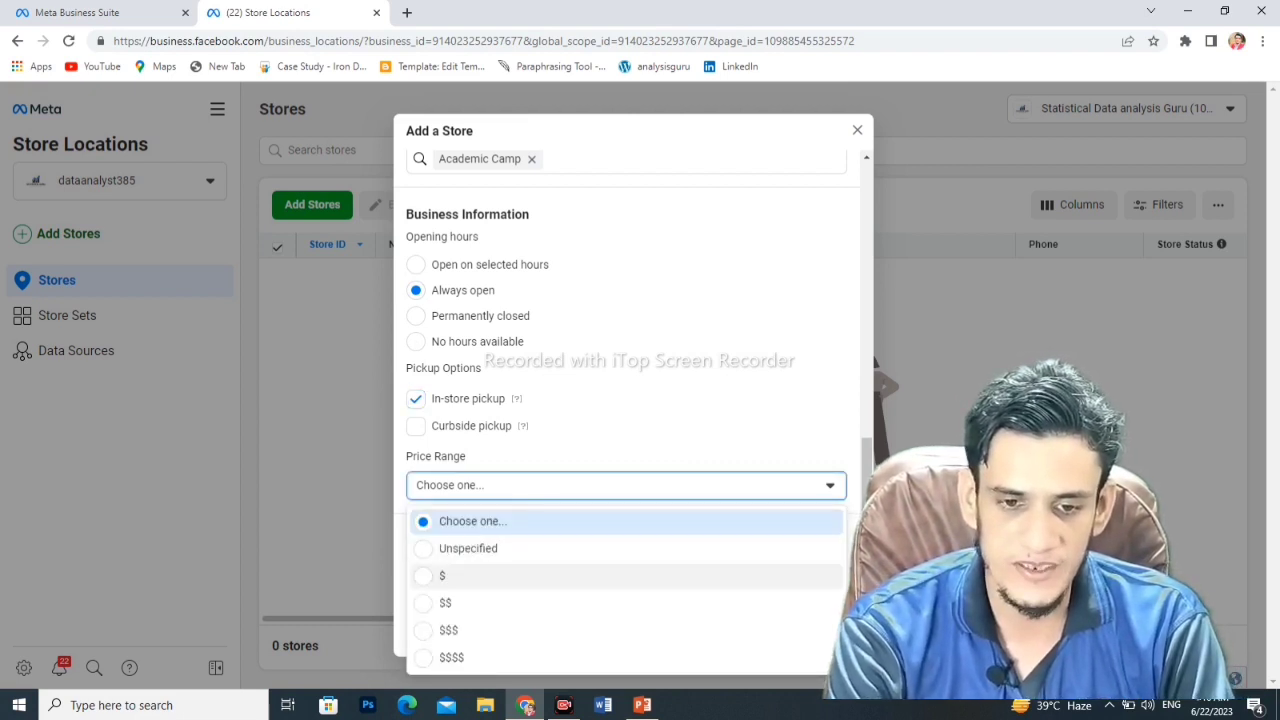
click(468, 548)
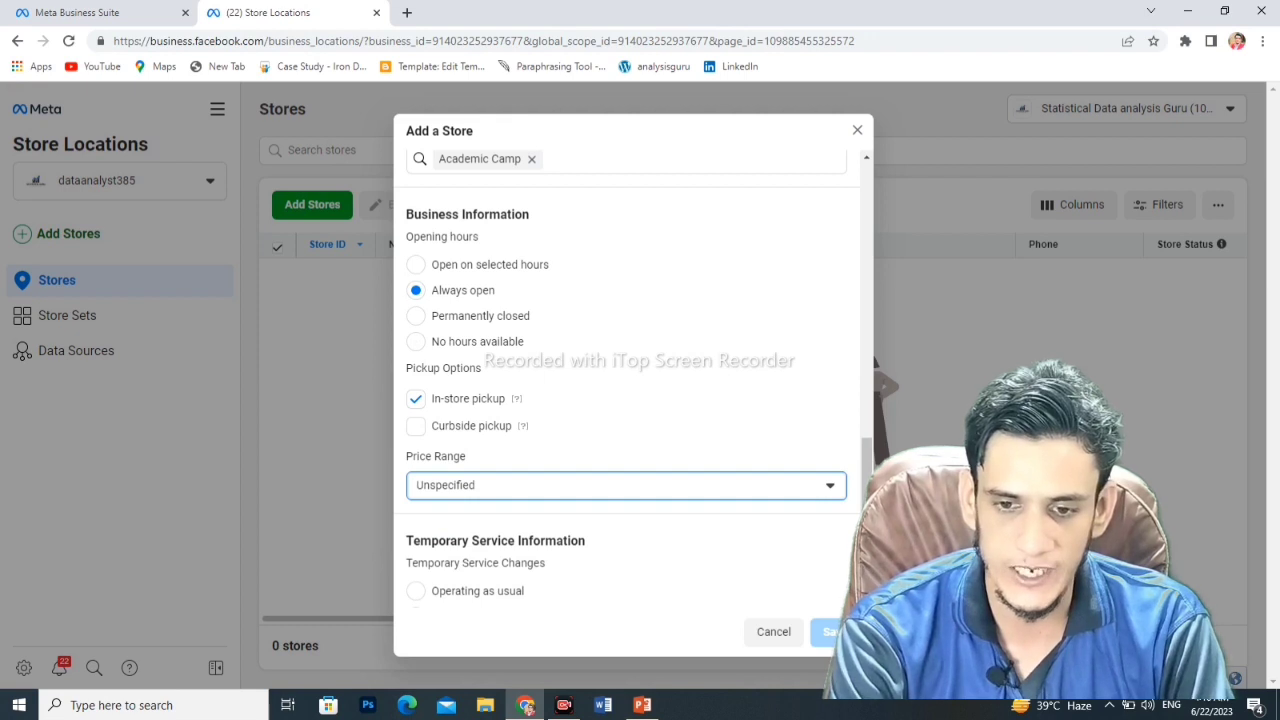
scroll(626, 380, down, 1)
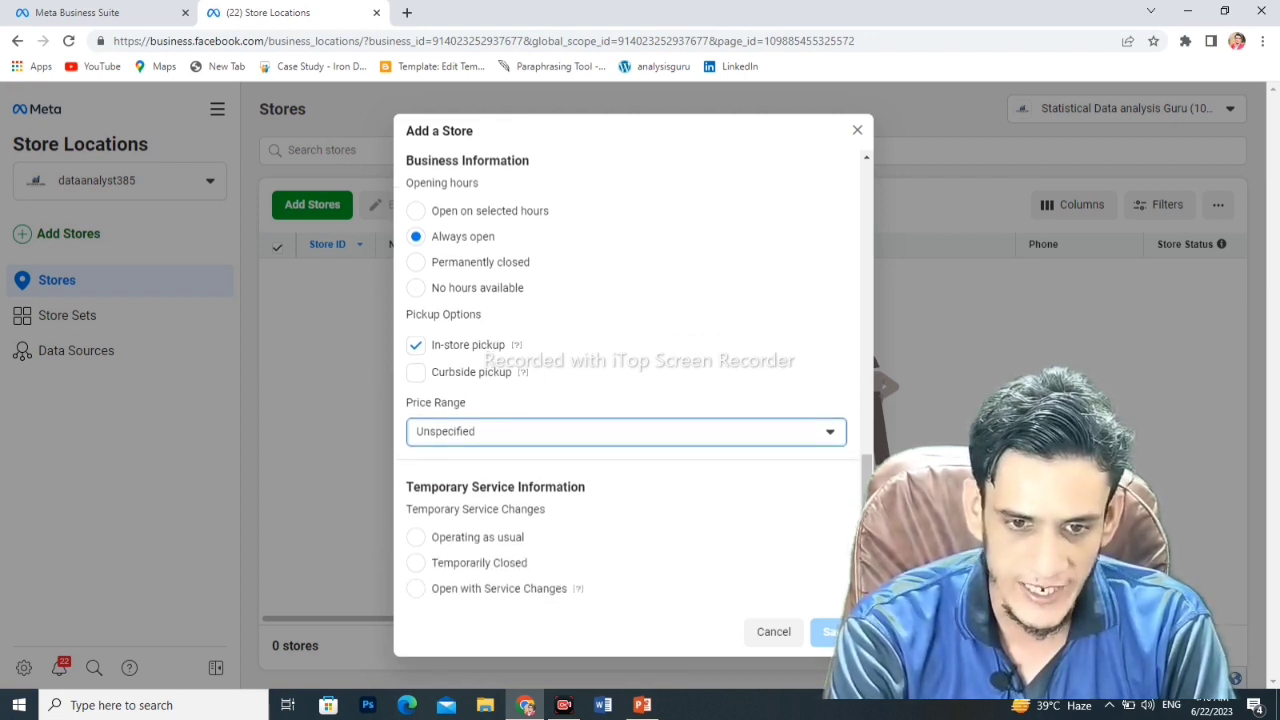
click(416, 537)
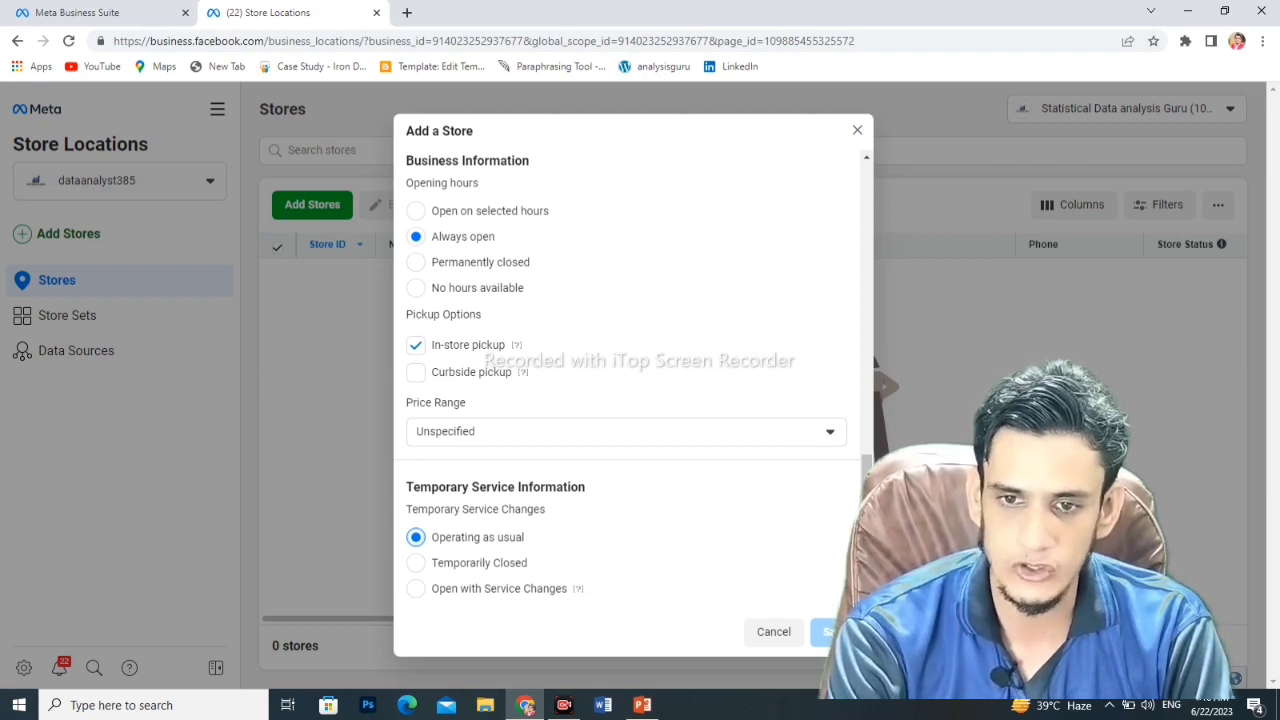
scroll(630, 380, up, 3)
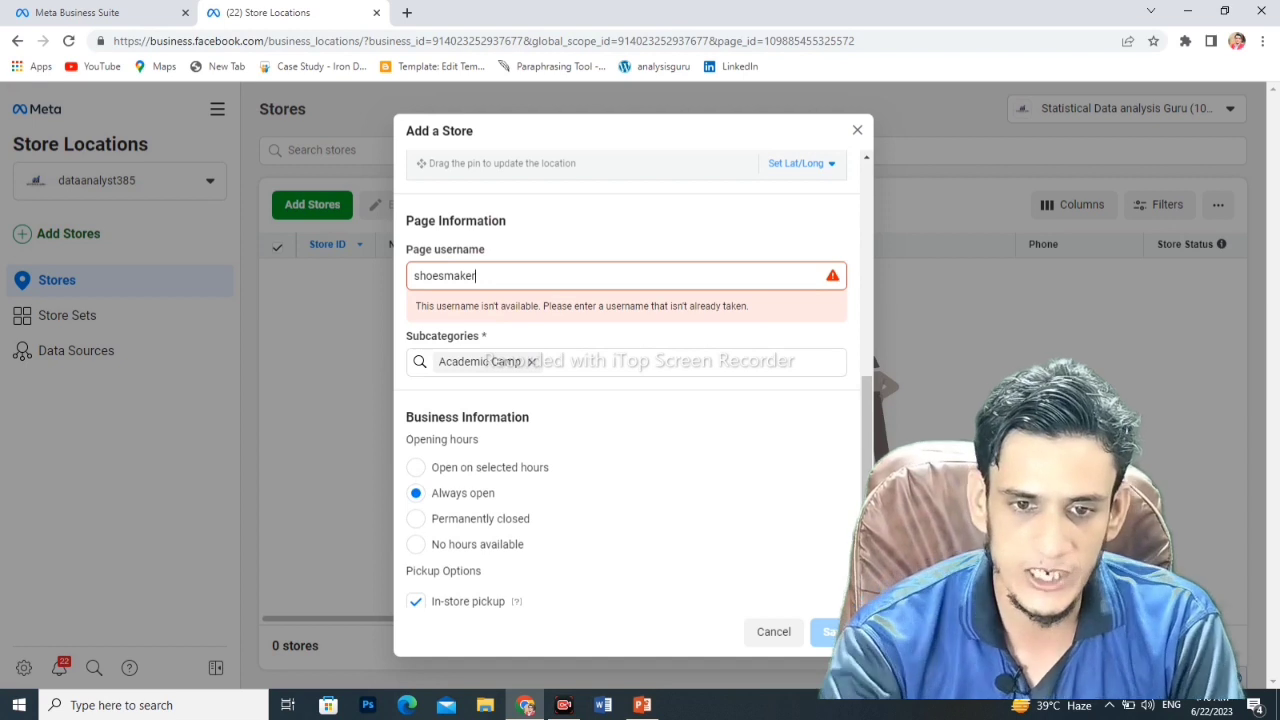
- Replace the taken username with 'madina medica', then with 'data analysis'
key(BackSpace)
key(BackSpace)
key(BackSpace)
key(BackSpace)
key(BackSpace)
key(BackSpace)
key(BackSpace)
key(BackSpace)
key(BackSpace)
key(BackSpace)
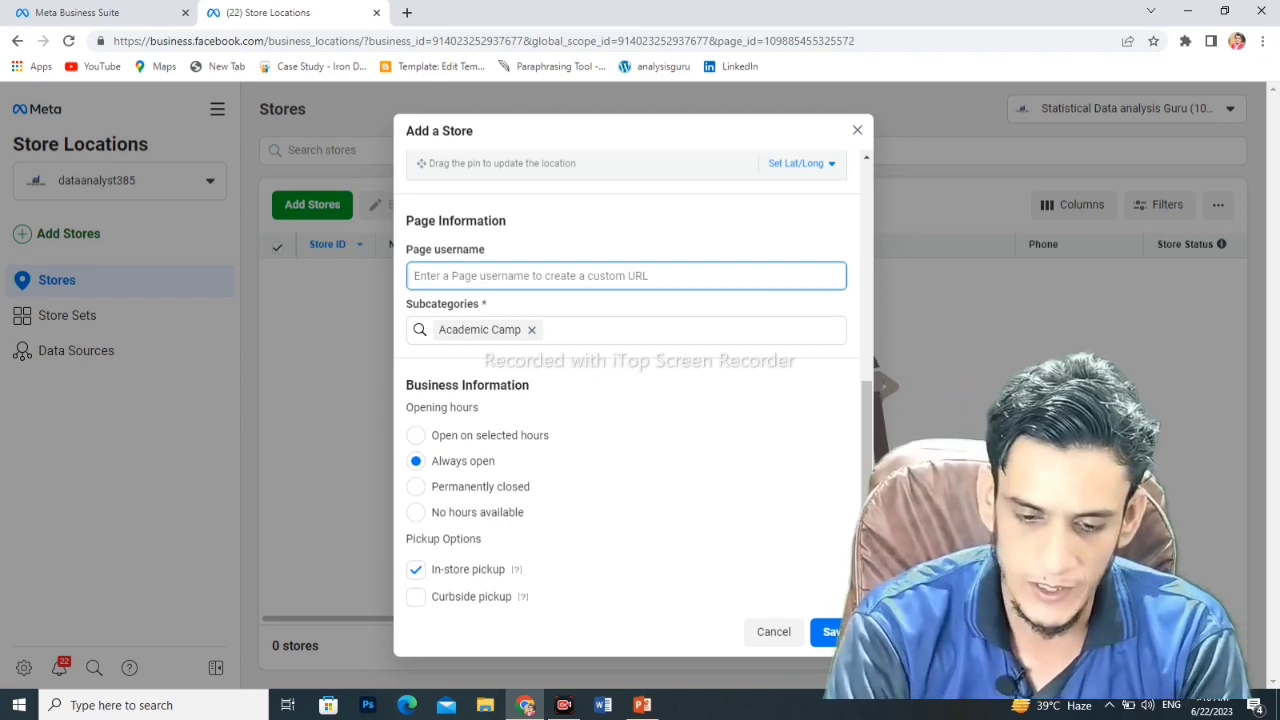
text(madina )
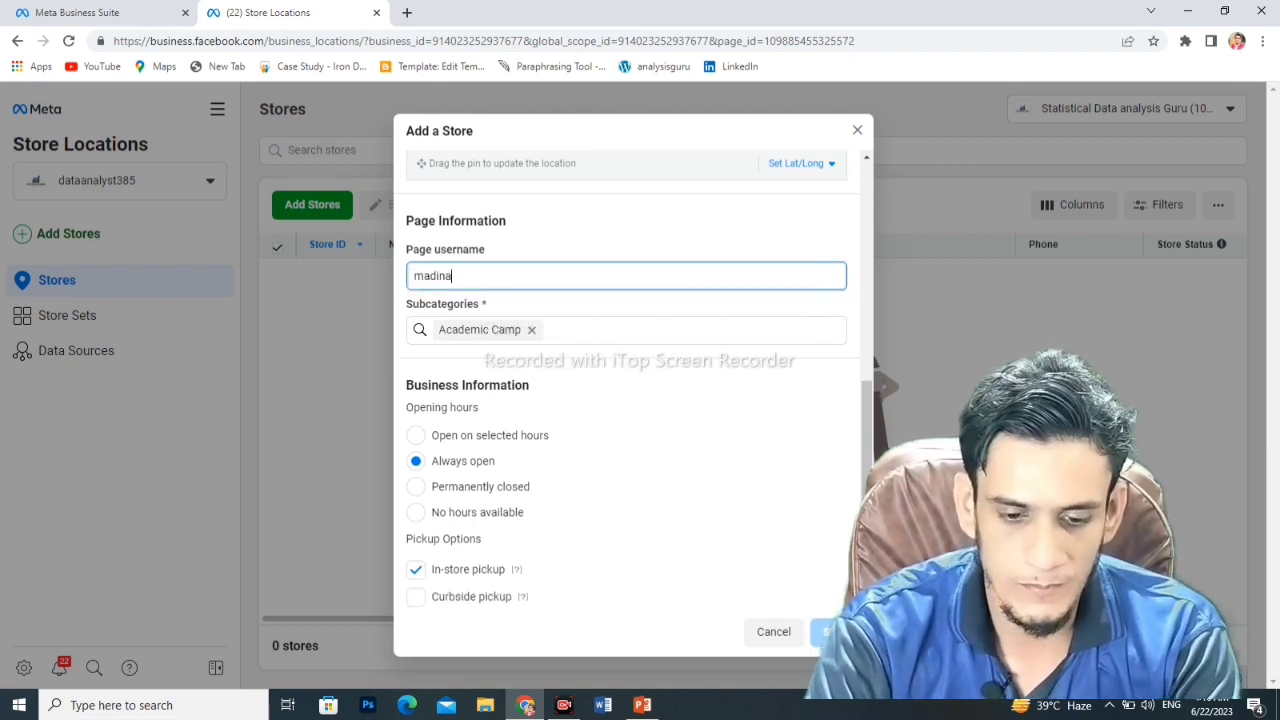
text(medica)
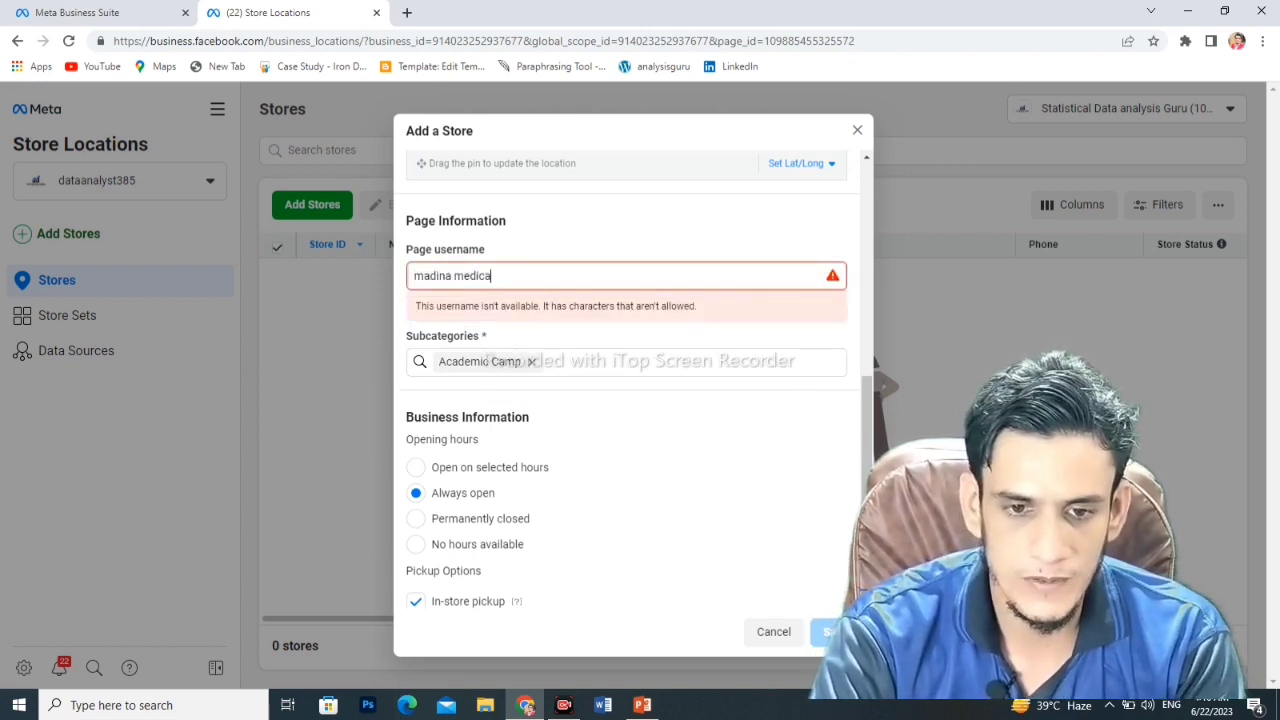
key(BackSpace)
key(BackSpace)
key(BackSpace)
key(BackSpace)
key(BackSpace)
key(BackSpace)
key(BackSpace)
key(BackSpace)
key(BackSpace)
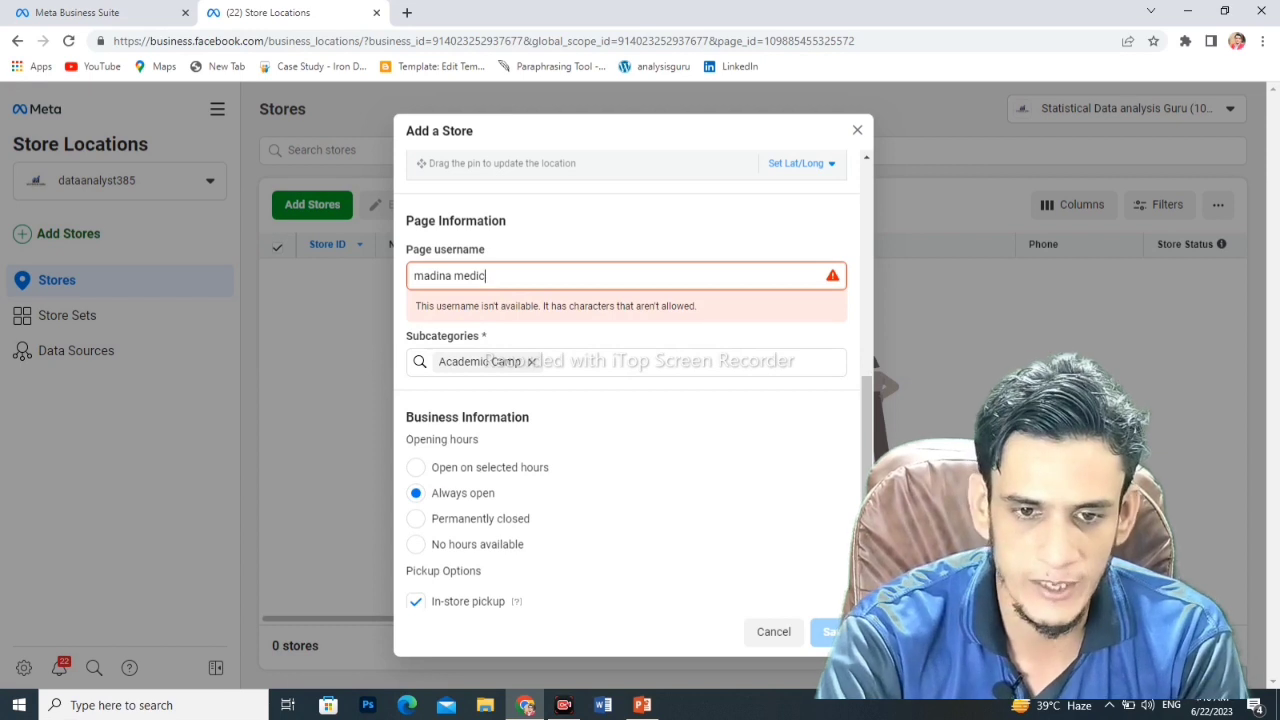
key(BackSpace)
key(BackSpace)
key(BackSpace)
key(BackSpace)
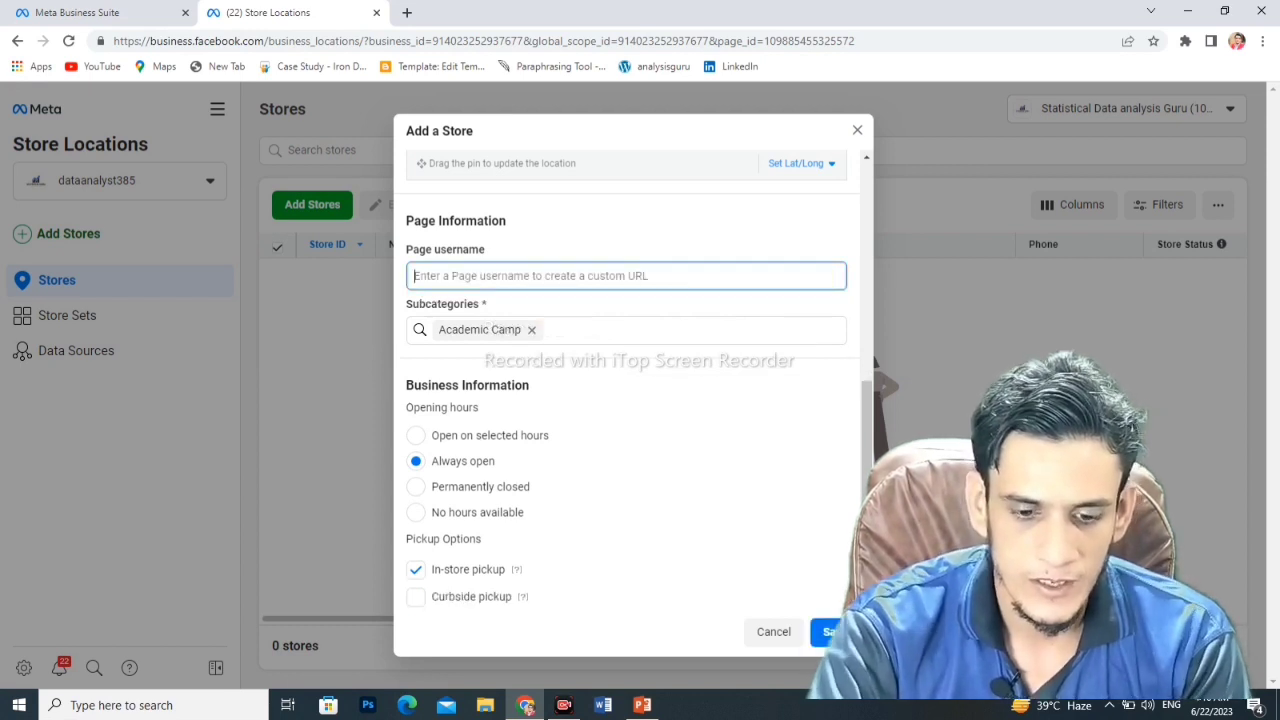
text(data )
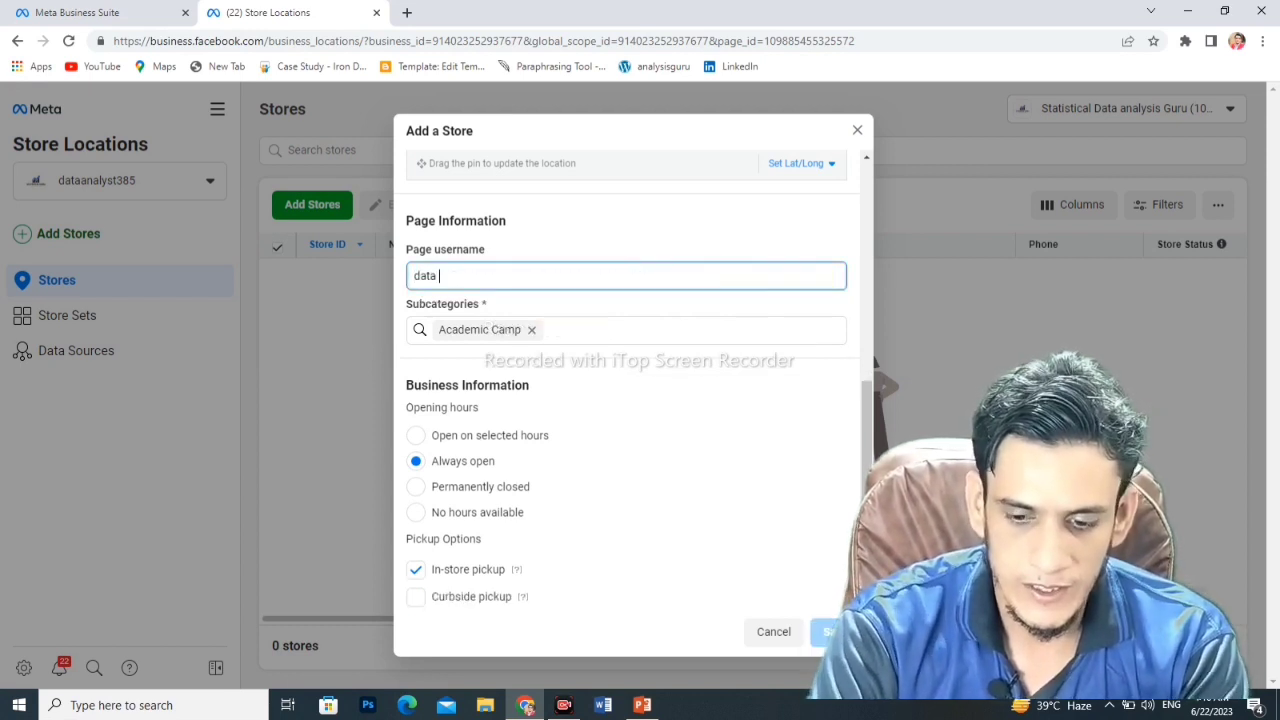
text(analysis)
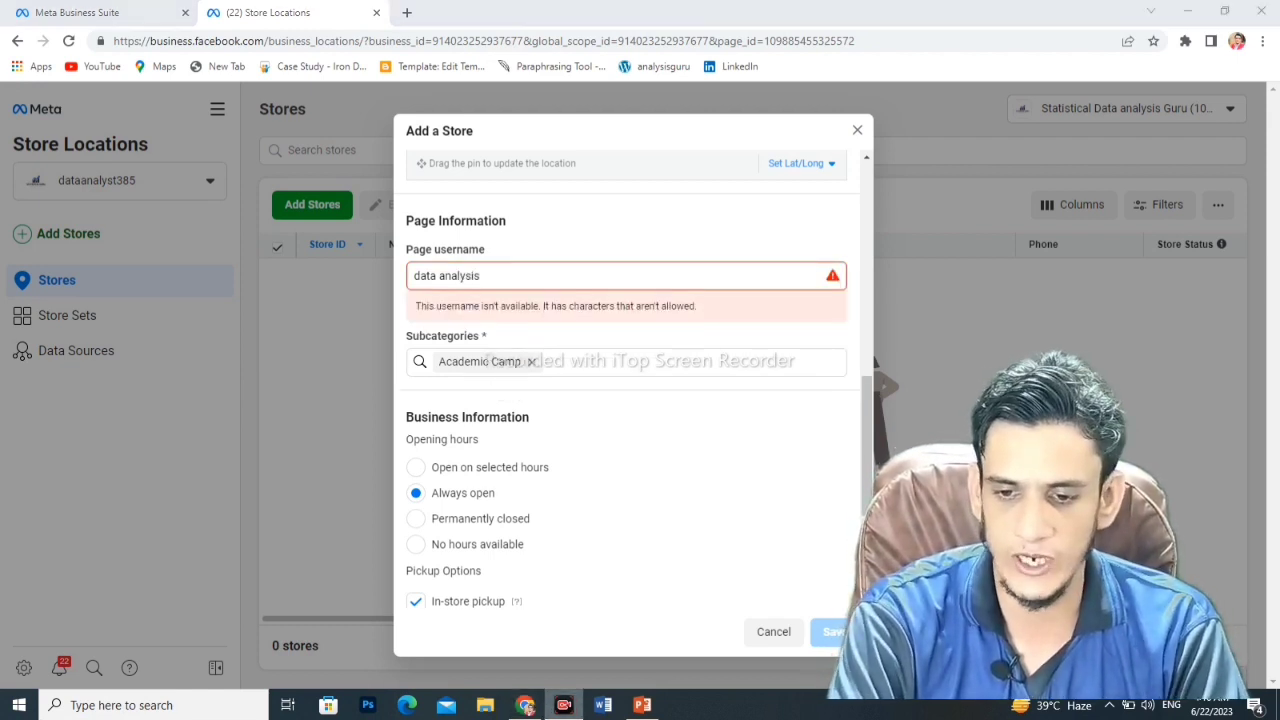
scroll(626, 400, down, 3)
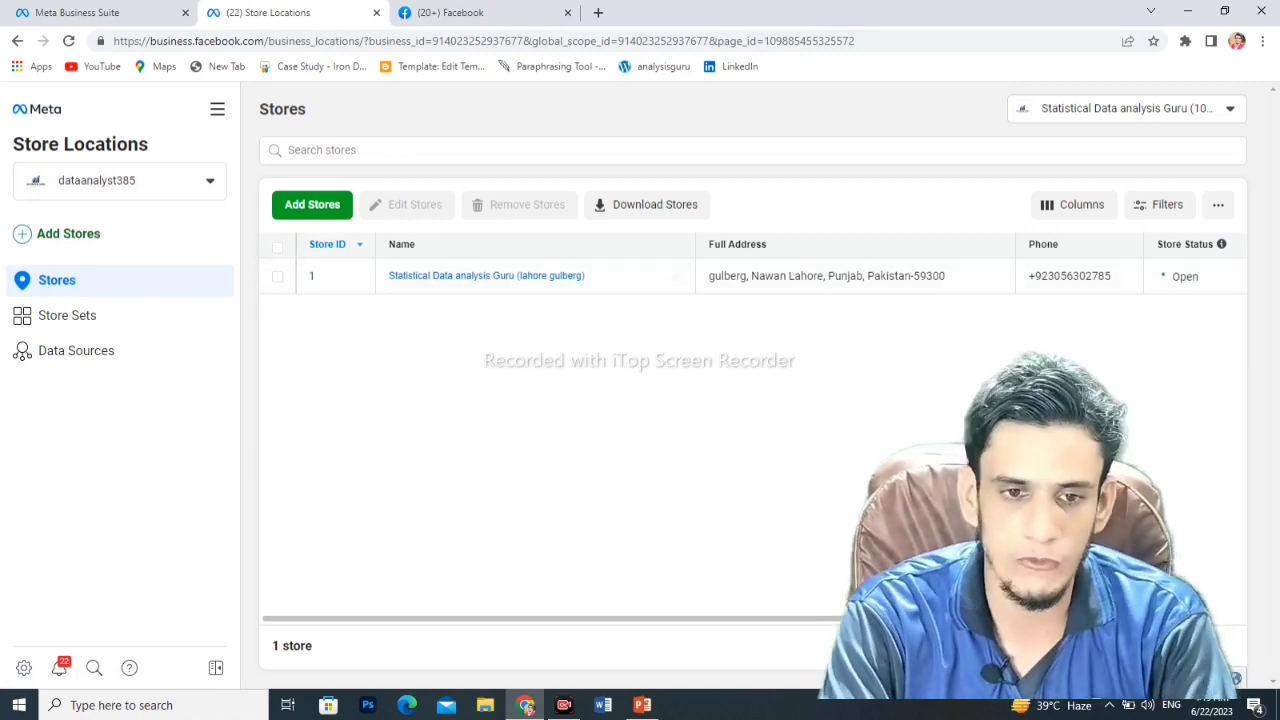
- Choose manual entry again to get a new Add a Store form with Store ID 2
click(312, 204)
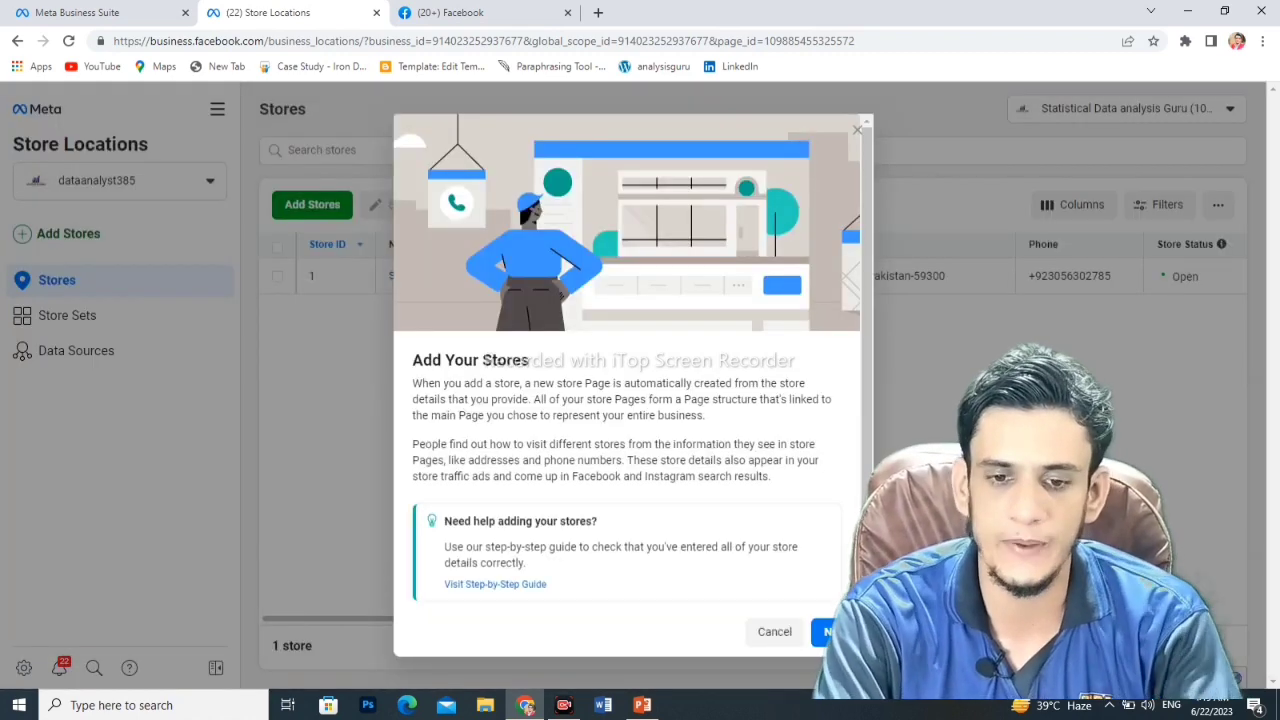
click(830, 631)
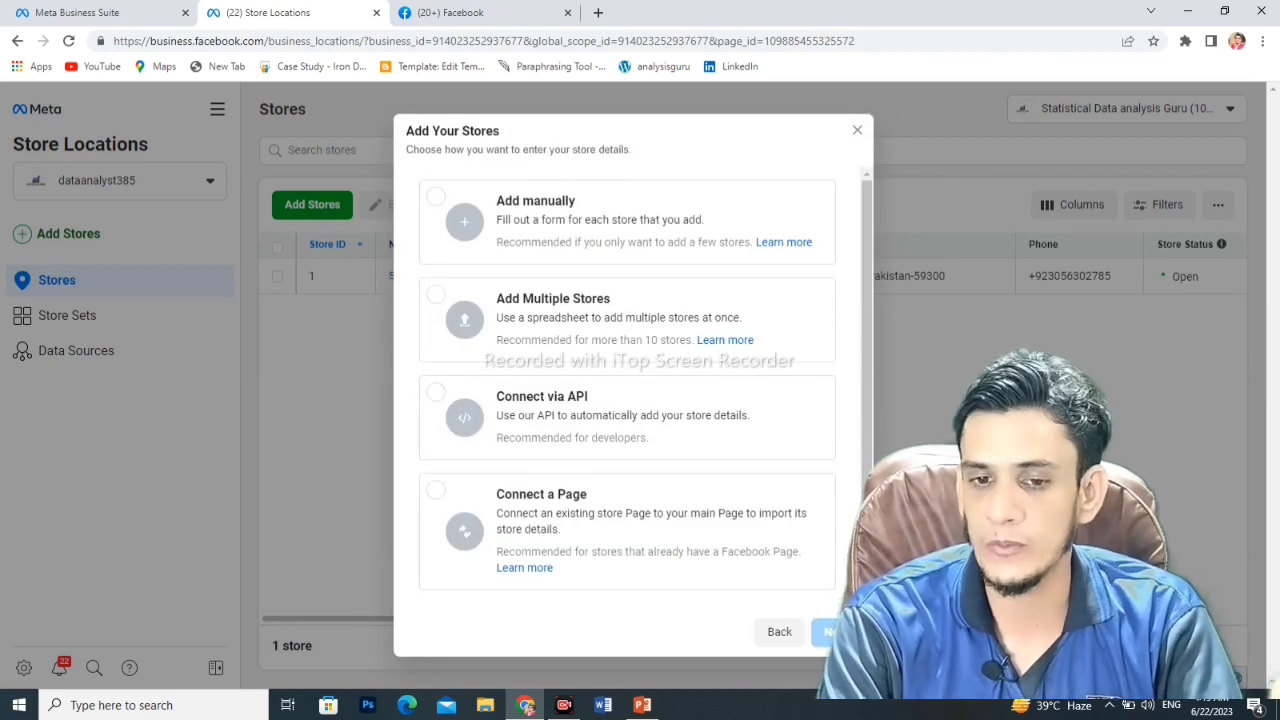
click(436, 197)
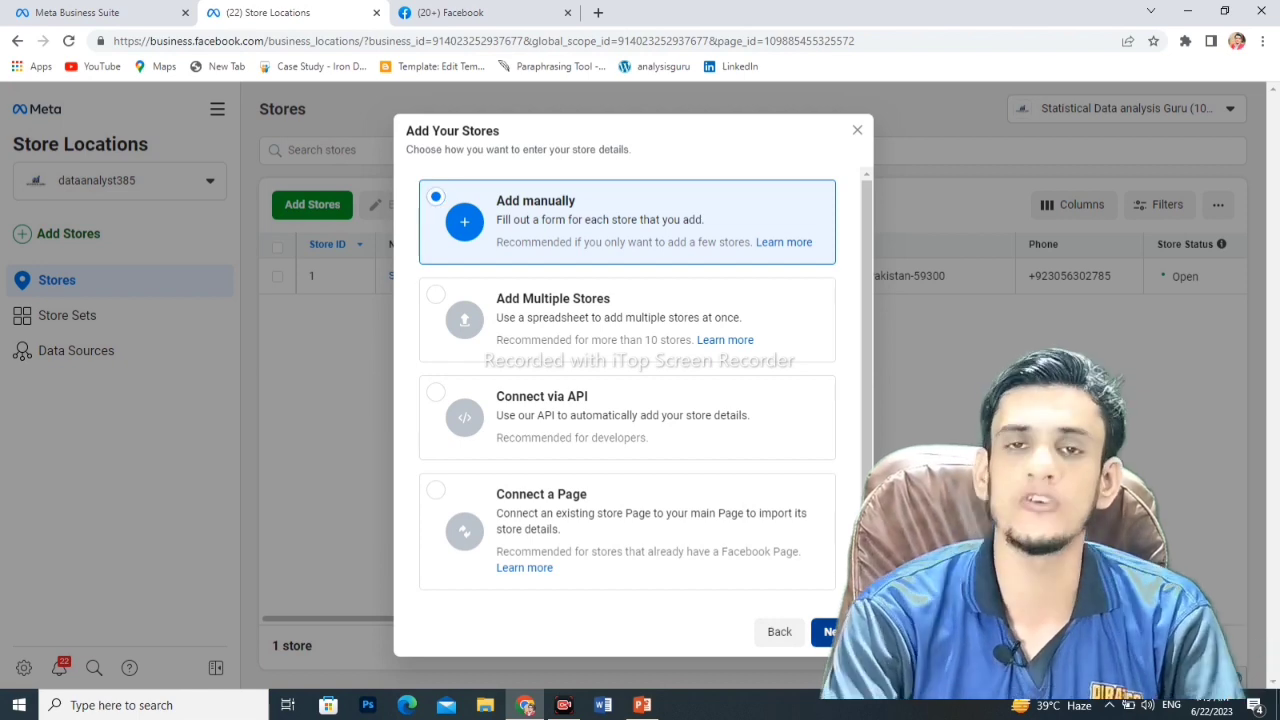
click(836, 631)
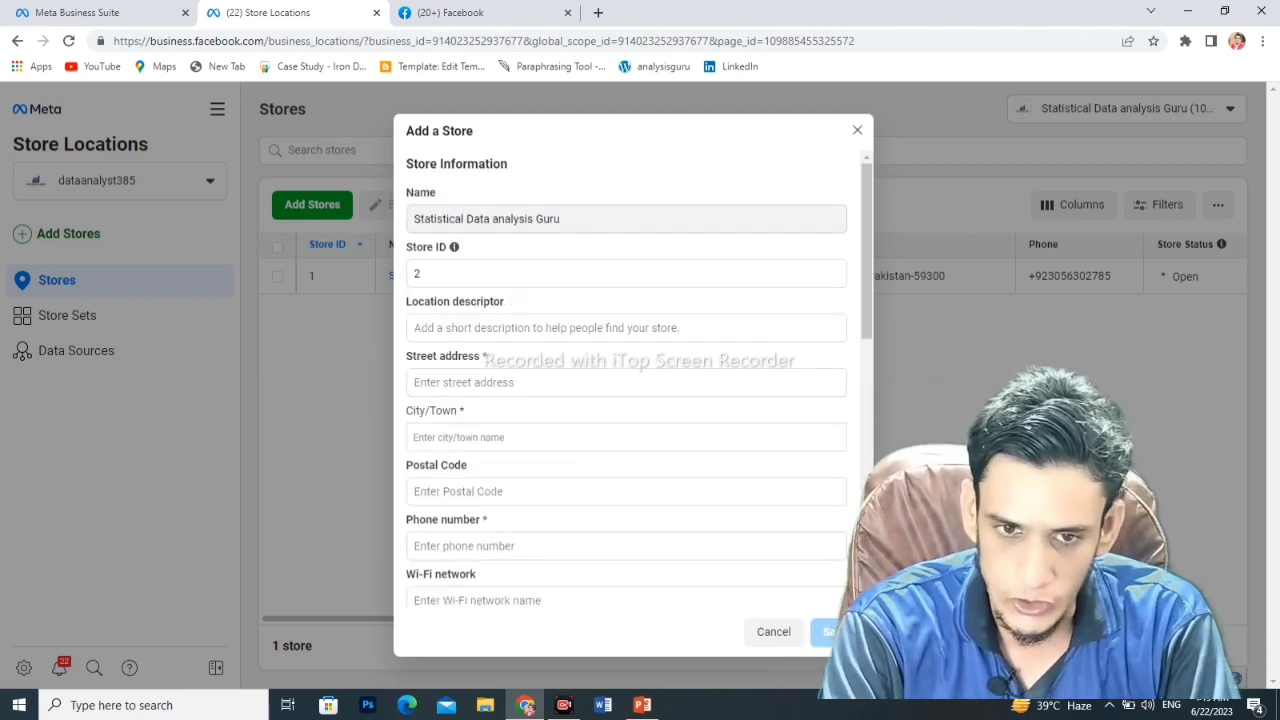
- Enter descriptor 'multan', street 'multan gulgasht' and city Multan, Punjab, Pakistan
click(625, 327)
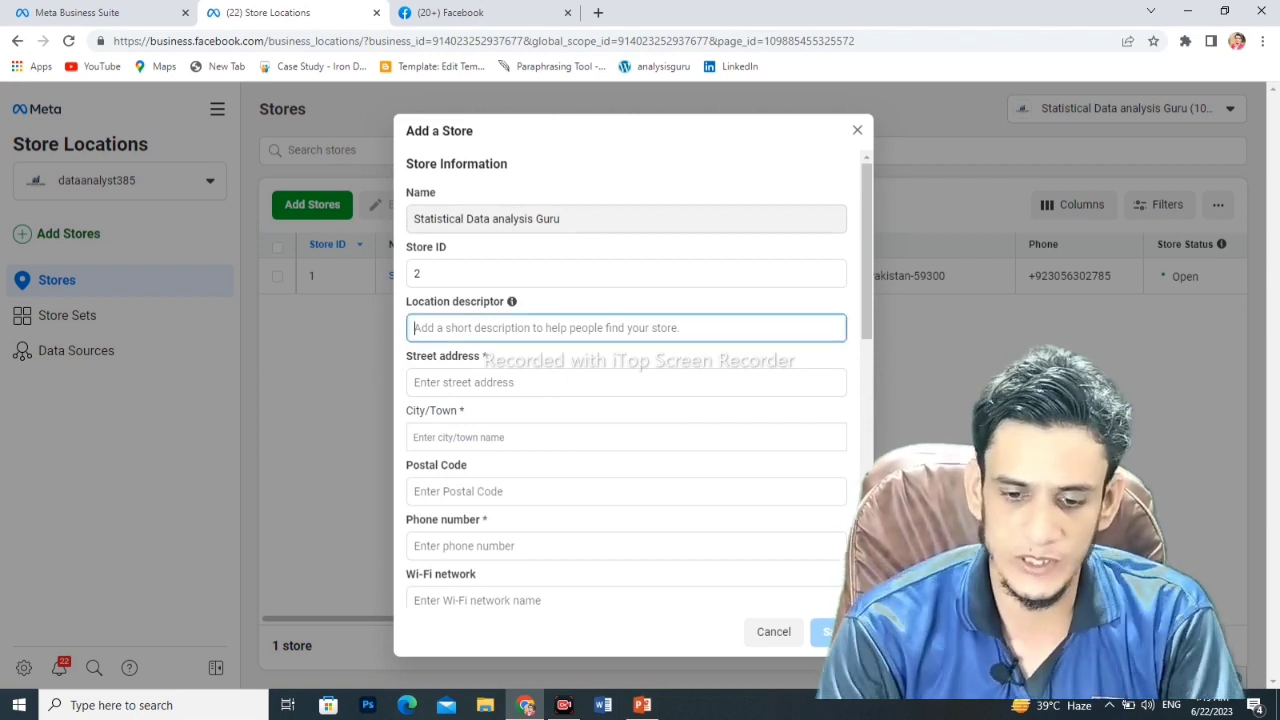
text(multan)
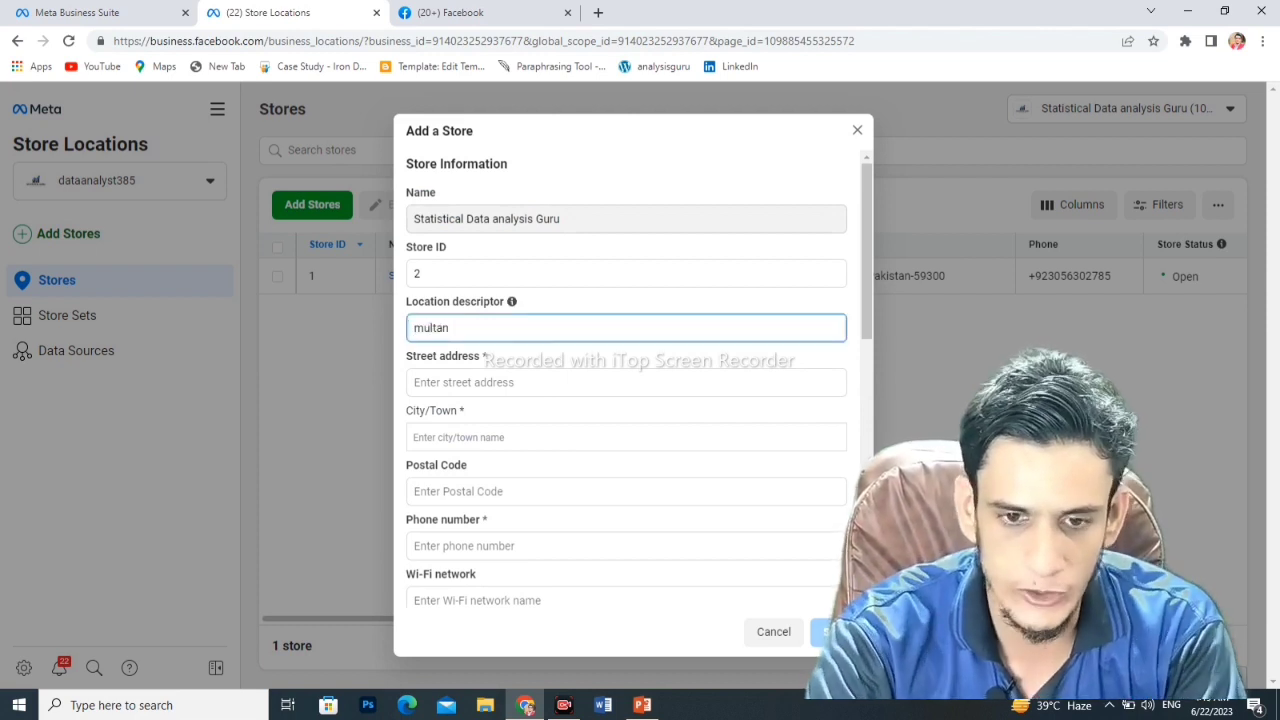
click(416, 382)
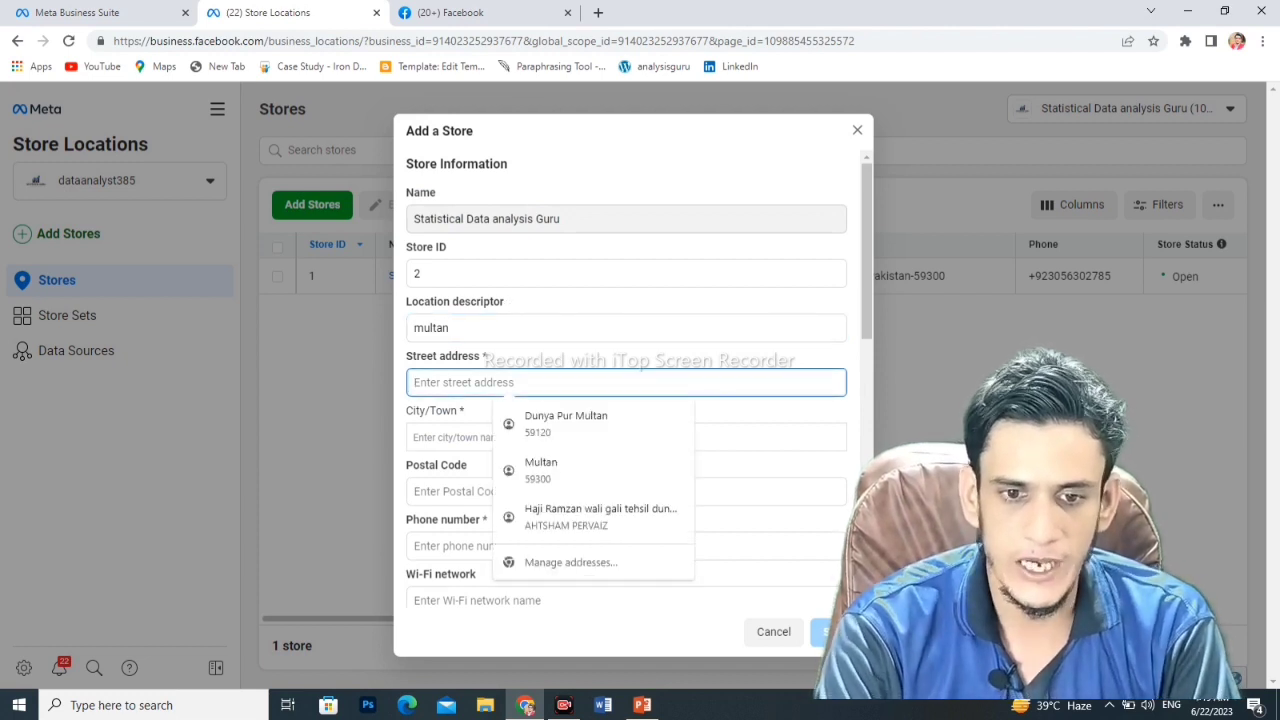
key(BackSpace)
text(m)
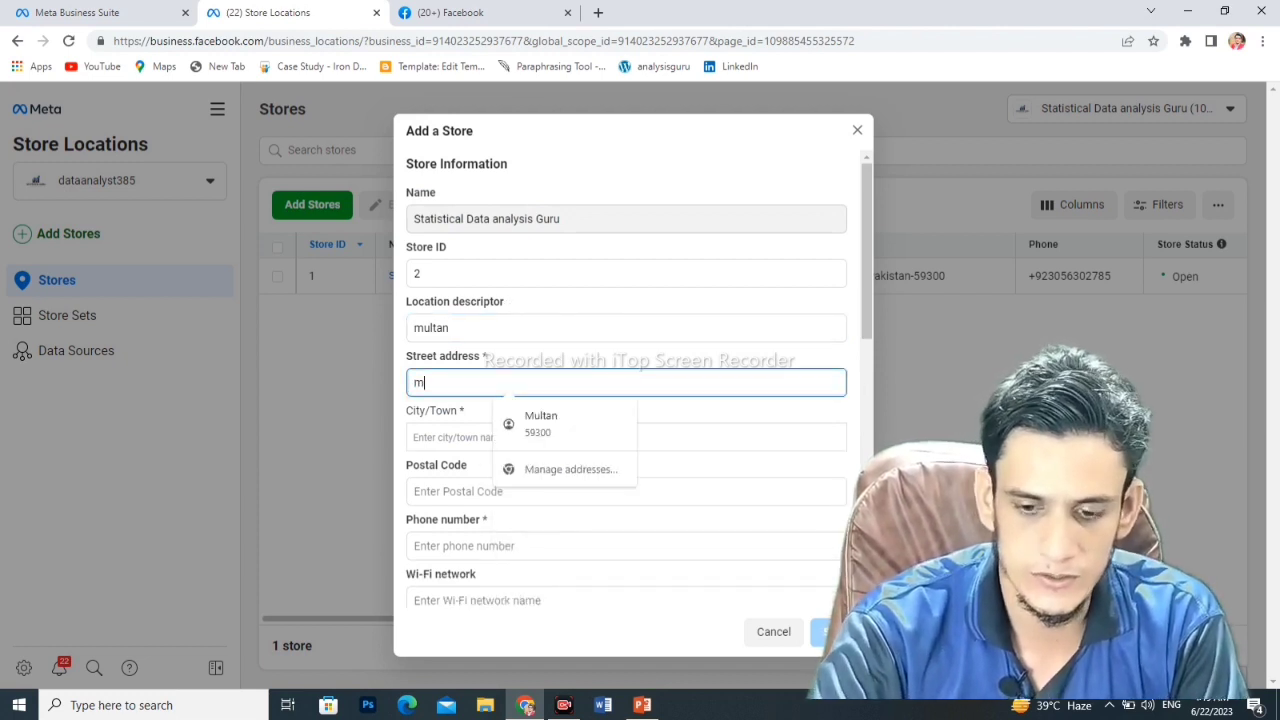
text(ultan gu)
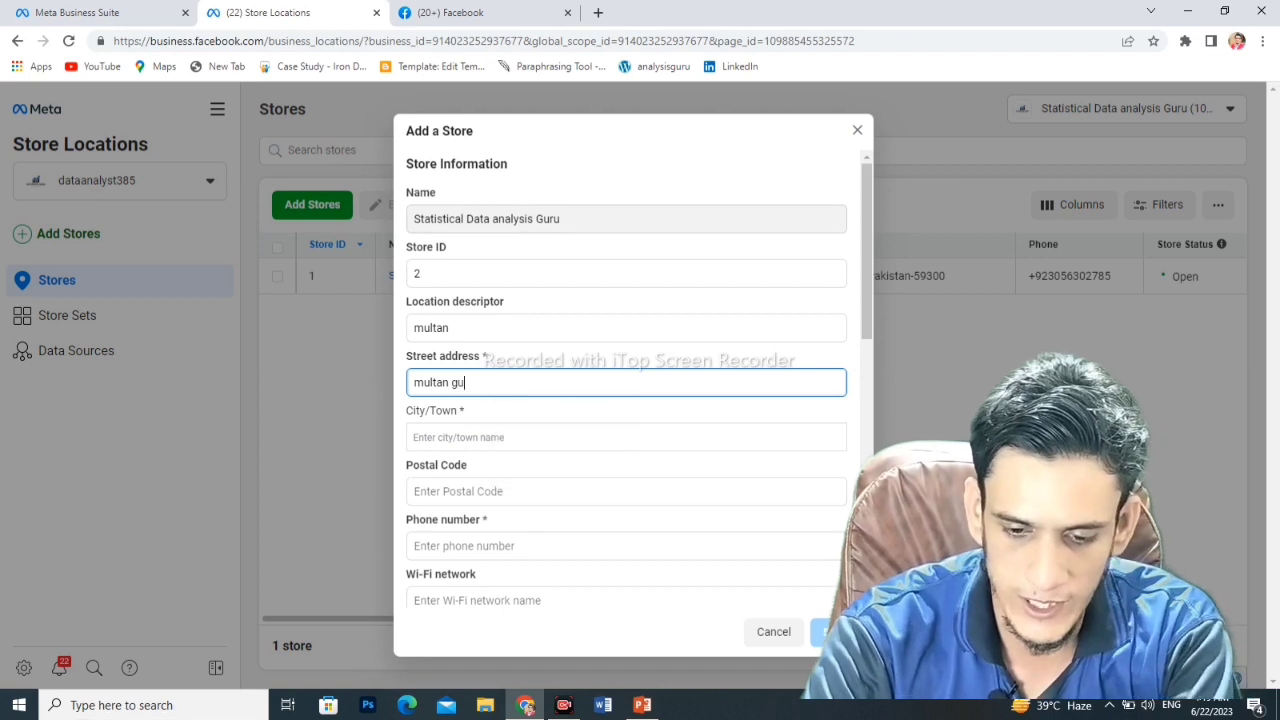
text(lgasht)
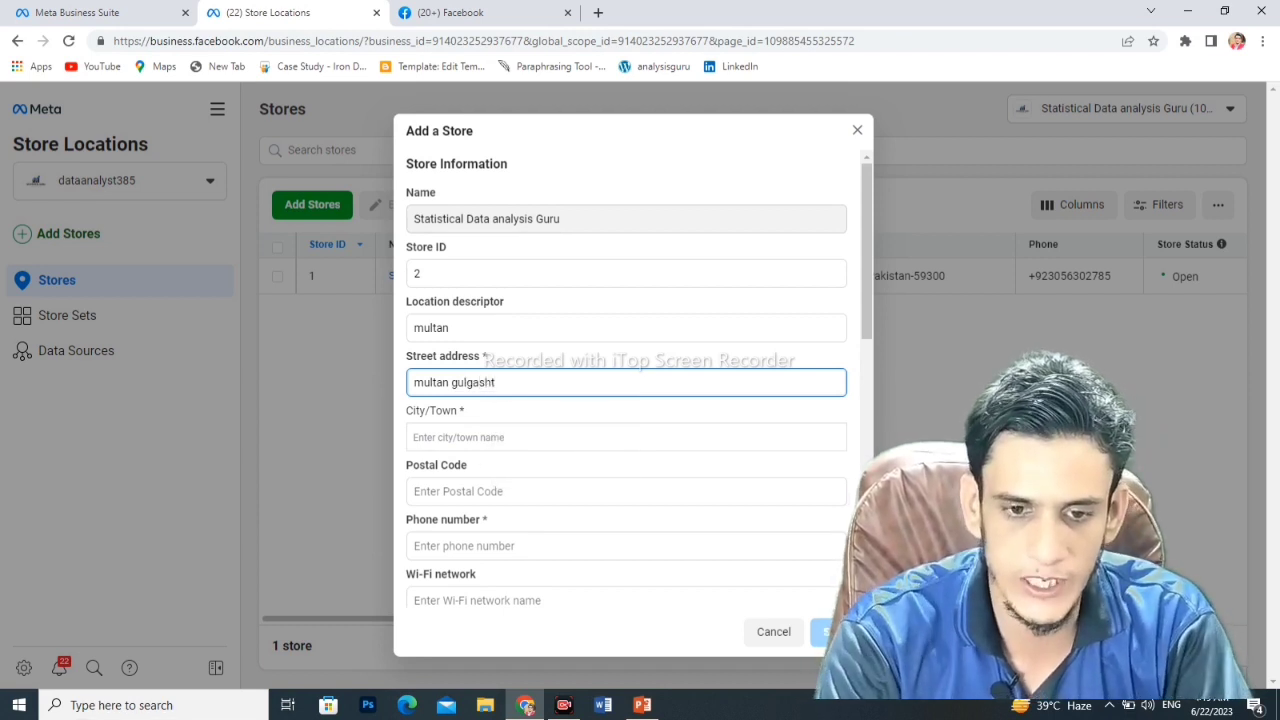
click(414, 437)
text(multan)
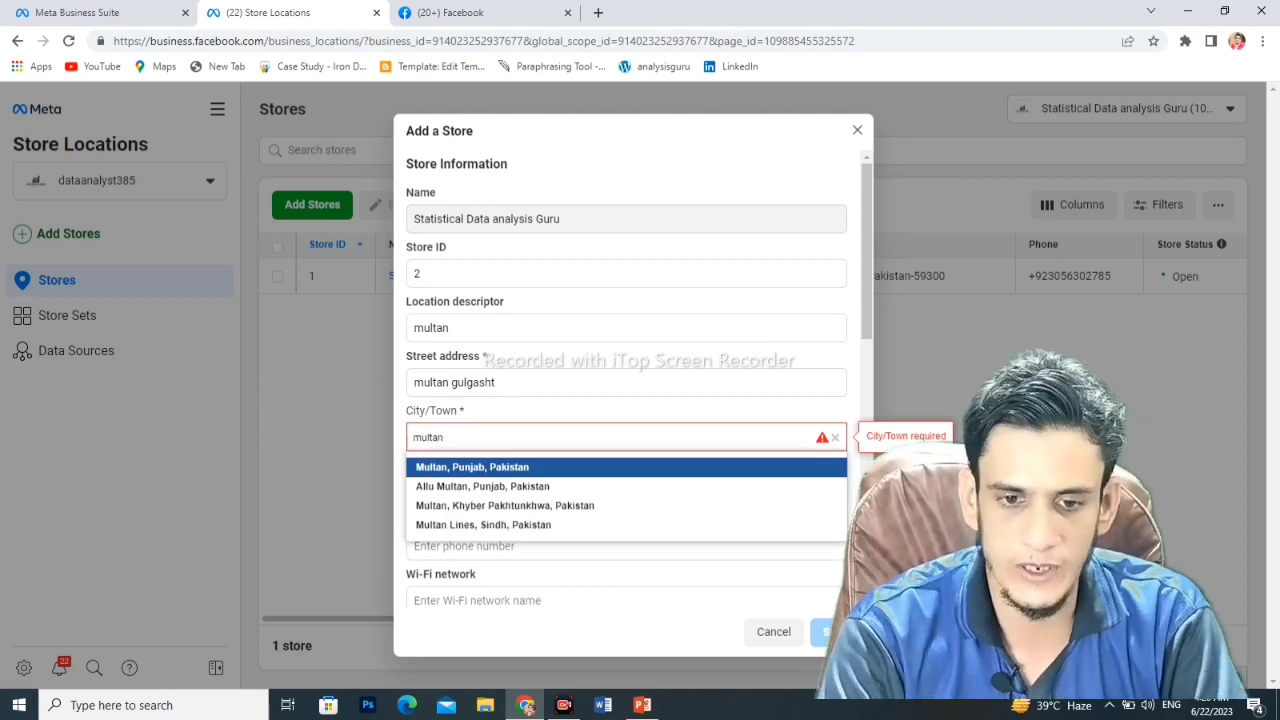
key(Return)
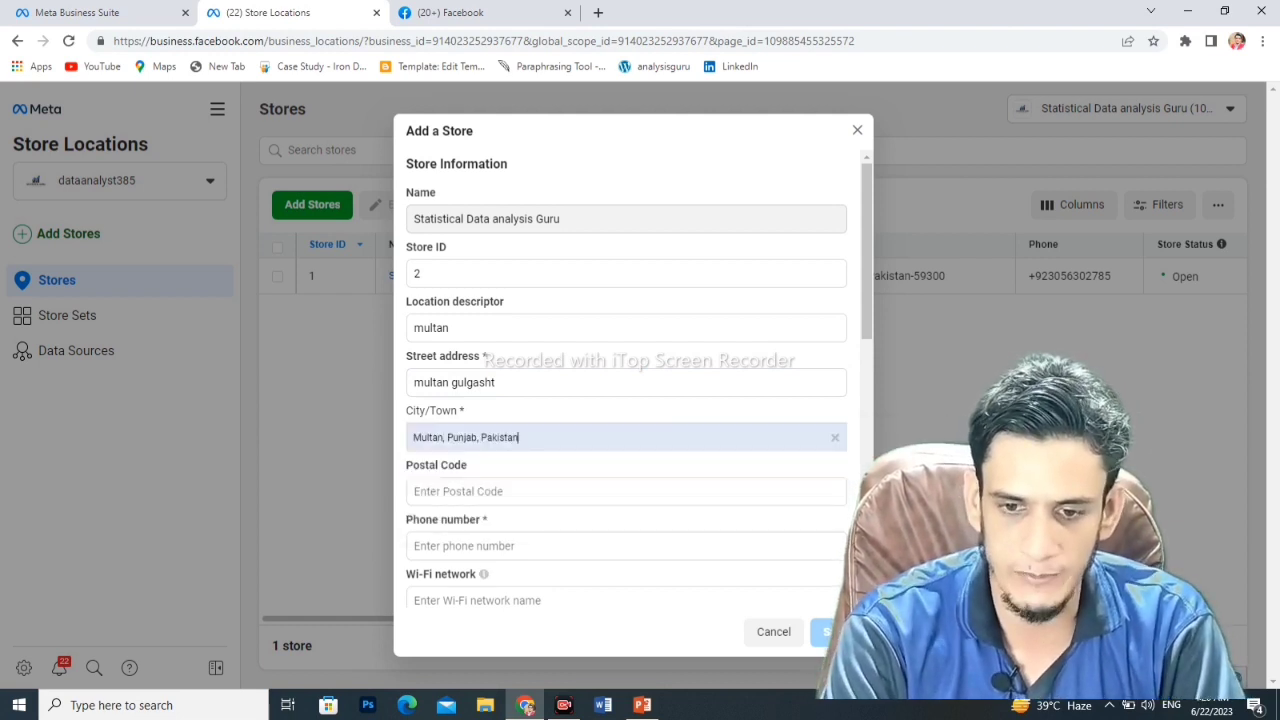
- Autofill postal code 59300, then replace the autofilled phone with a new number
scroll(626, 400, down, 1)
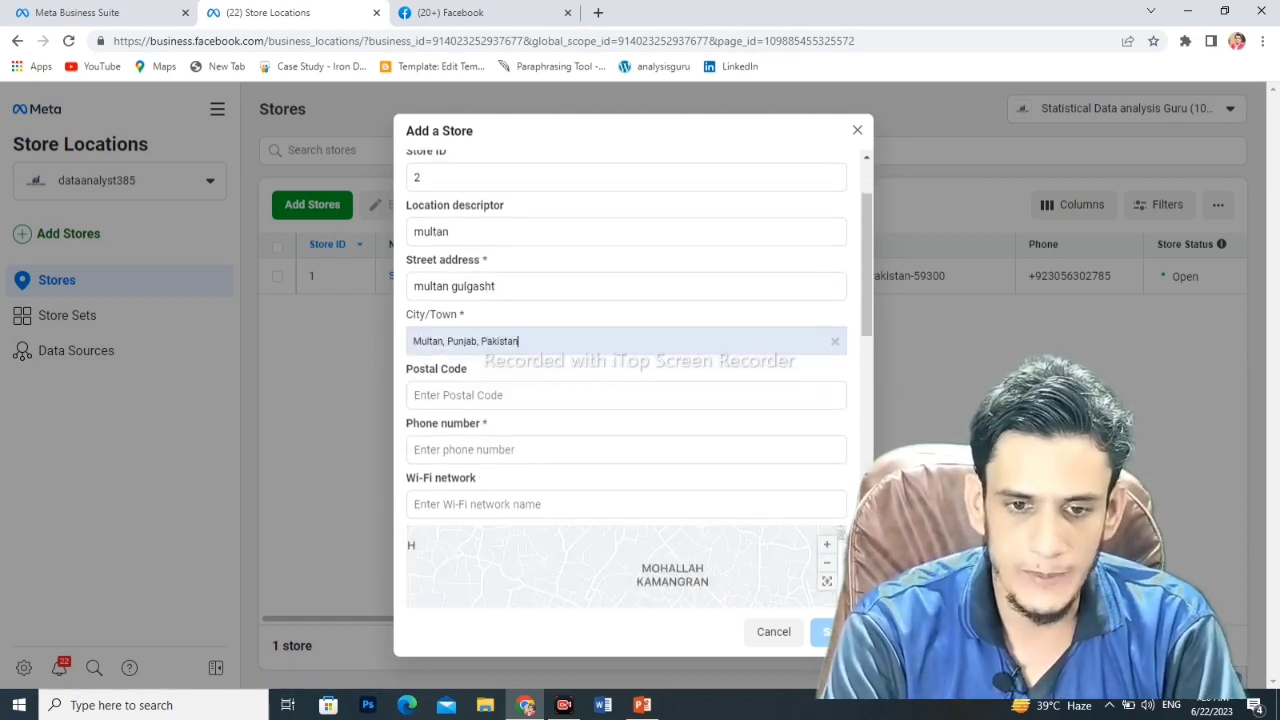
key(Tab)
key(Down)
key(Return)
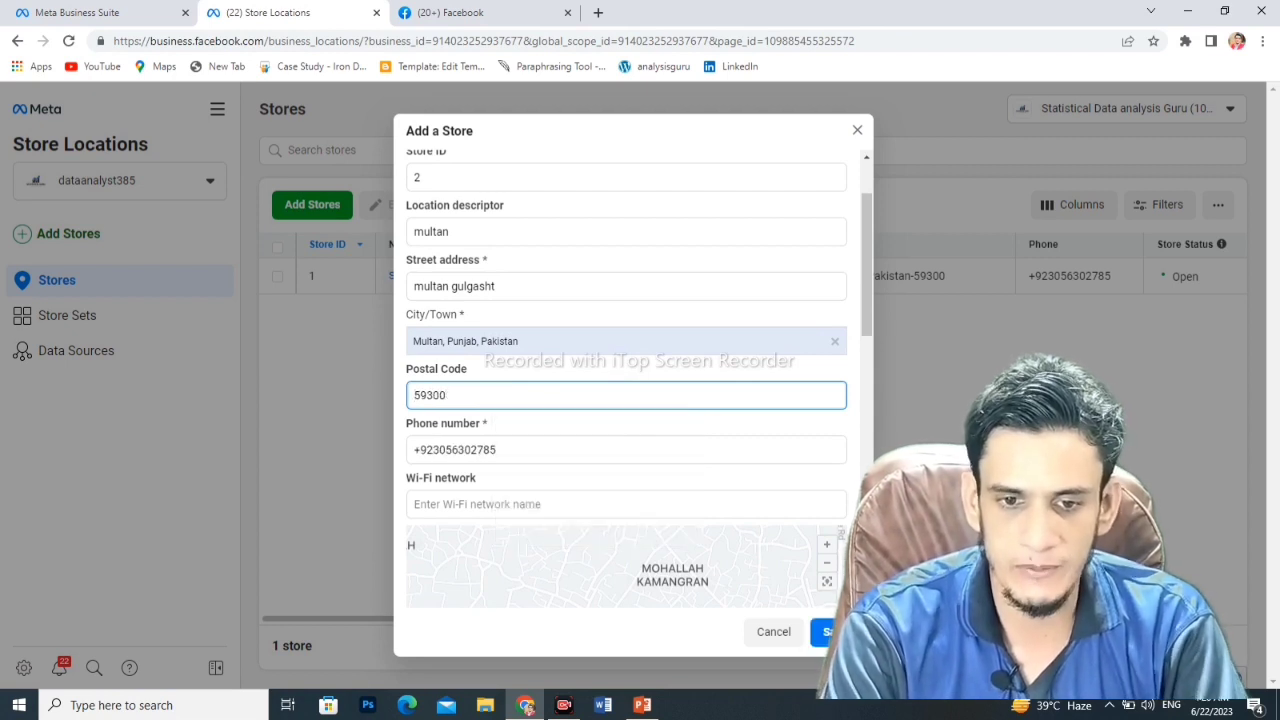
key(Tab)
key(BackSpace)
key(BackSpace)
key(BackSpace)
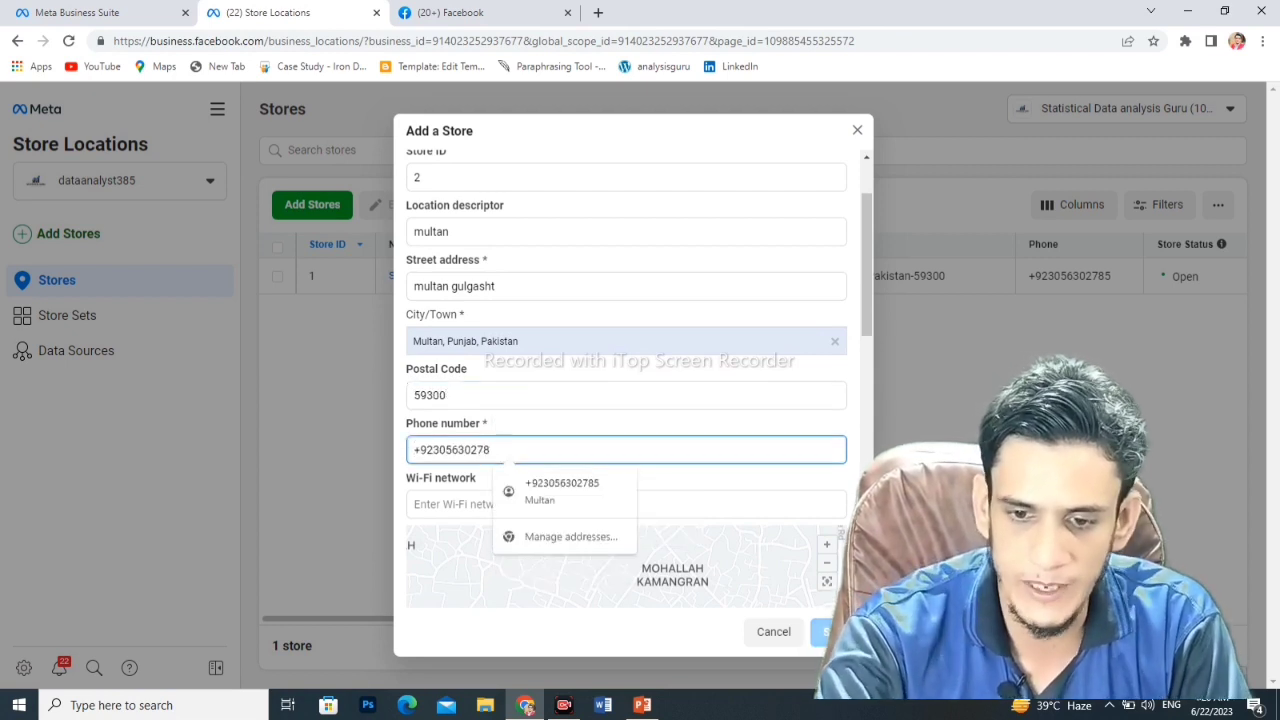
key(BackSpace)
key(BackSpace)
key(BackSpace)
key(BackSpace)
key(BackSpace)
key(BackSpace)
key(BackSpace)
key(BackSpace)
key(BackSpace)
key(BackSpace)
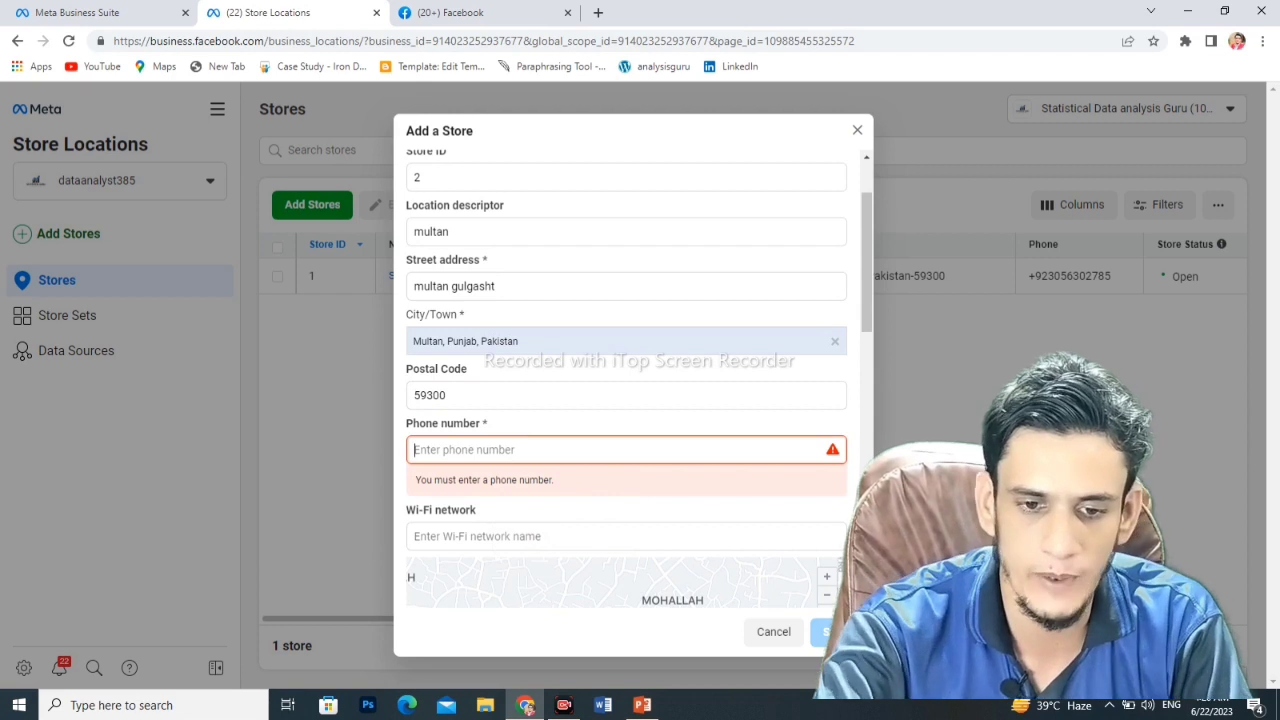
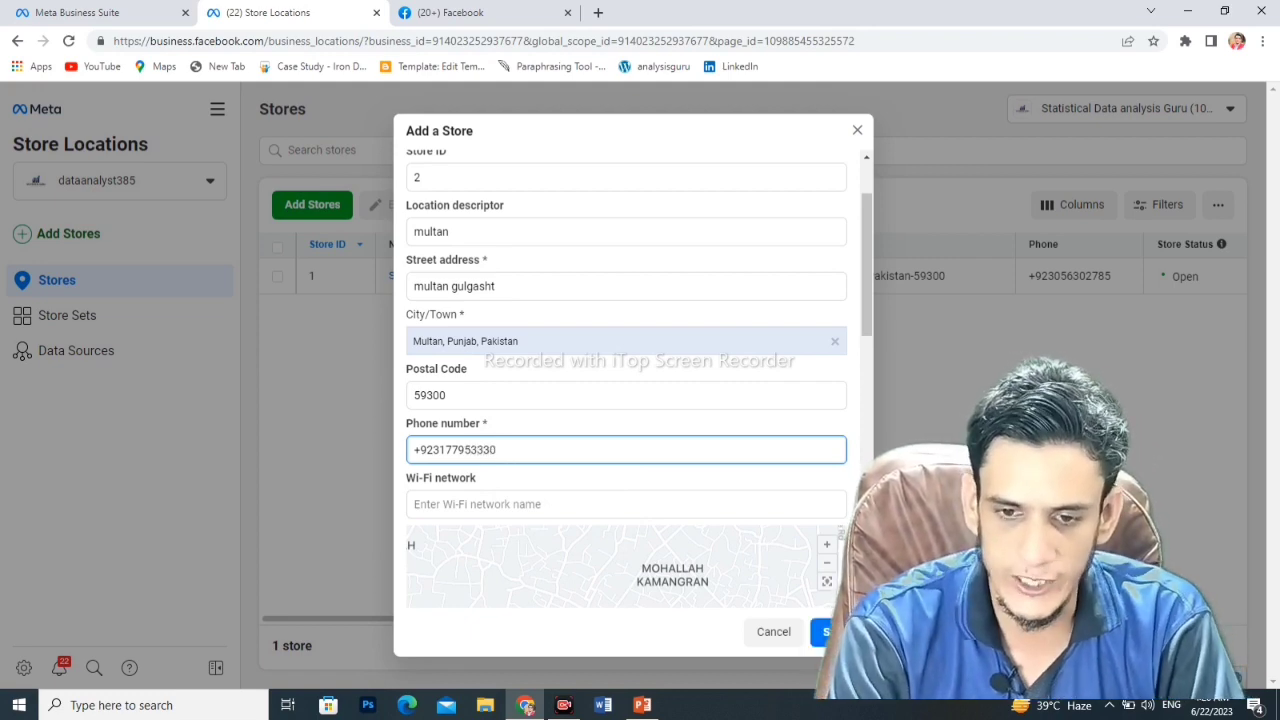
scroll(626, 380, down, 3)
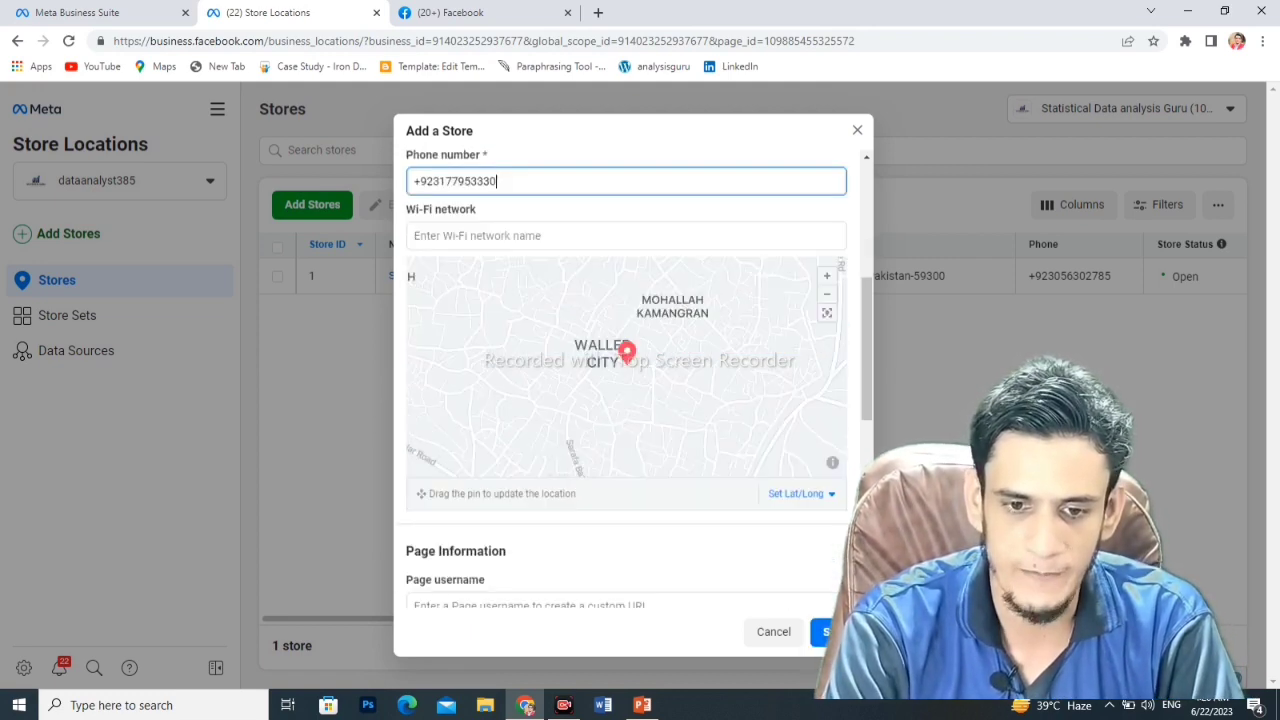
- Add Abruzzo Restaurant as an extra store subcategory
scroll(626, 380, down, 3)
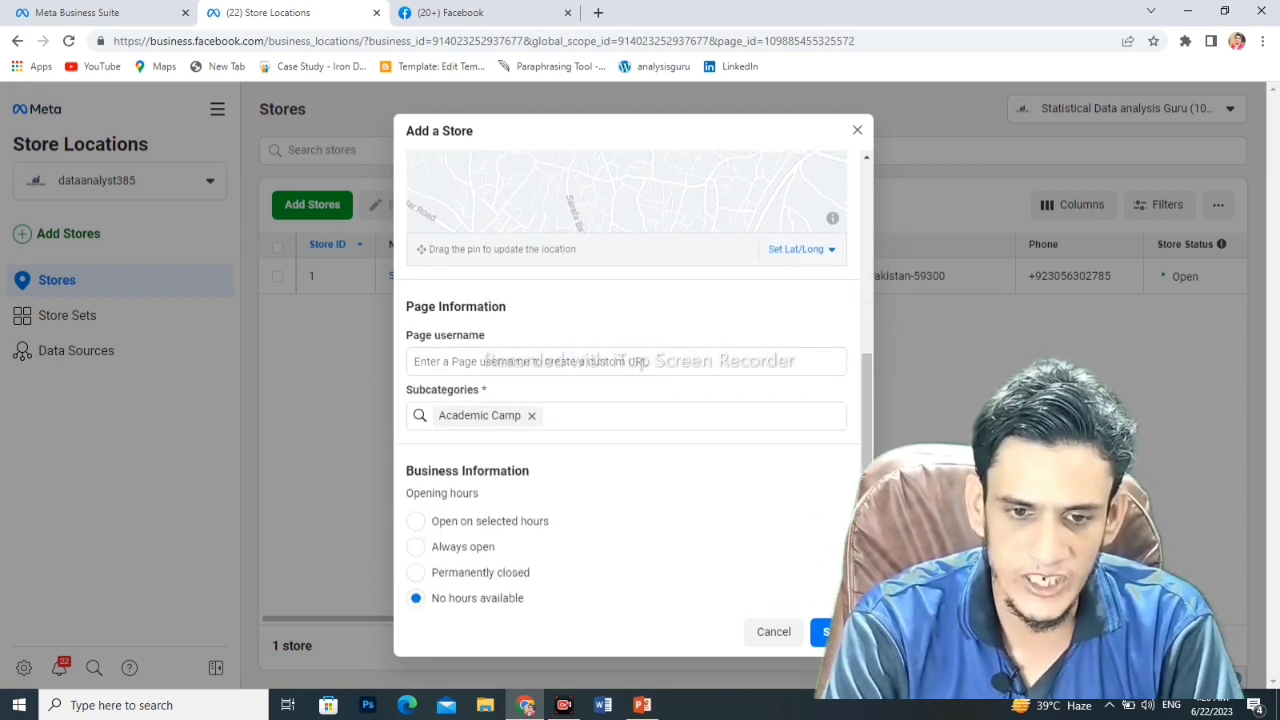
scroll(626, 380, down, 1)
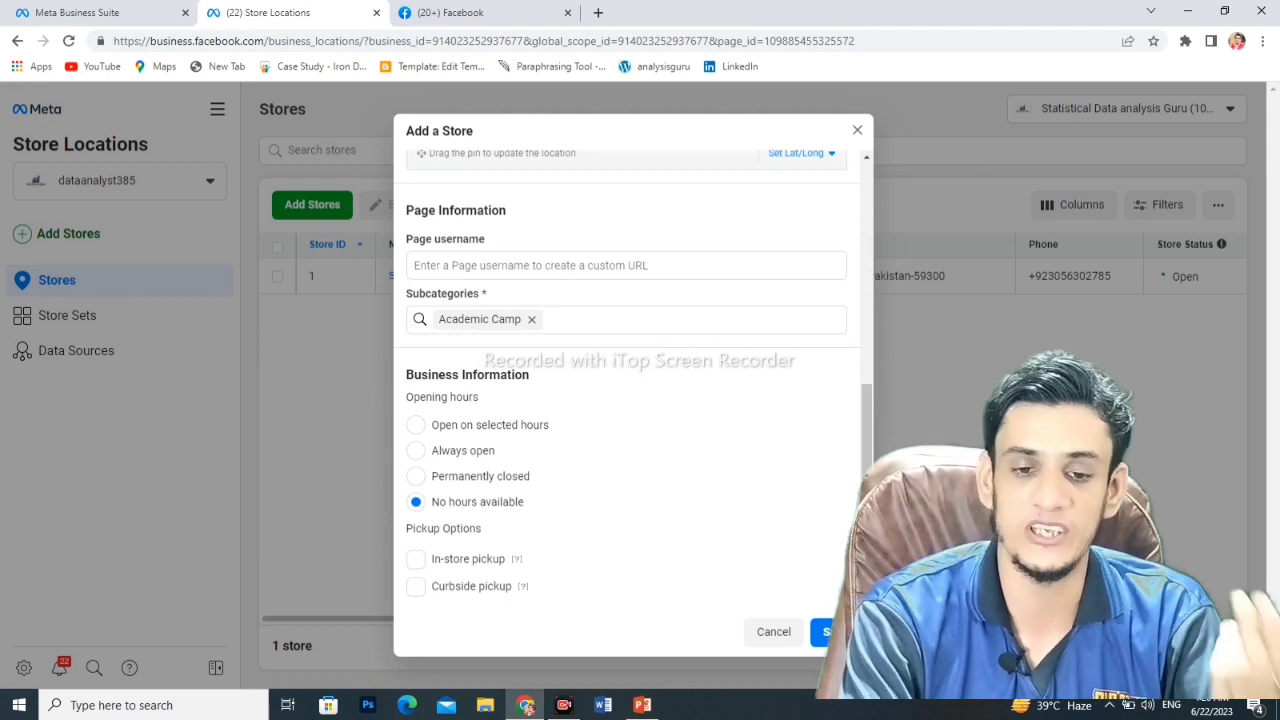
click(554, 319)
key(Down)
key(Down)
key(Down)
key(Down)
key(Down)
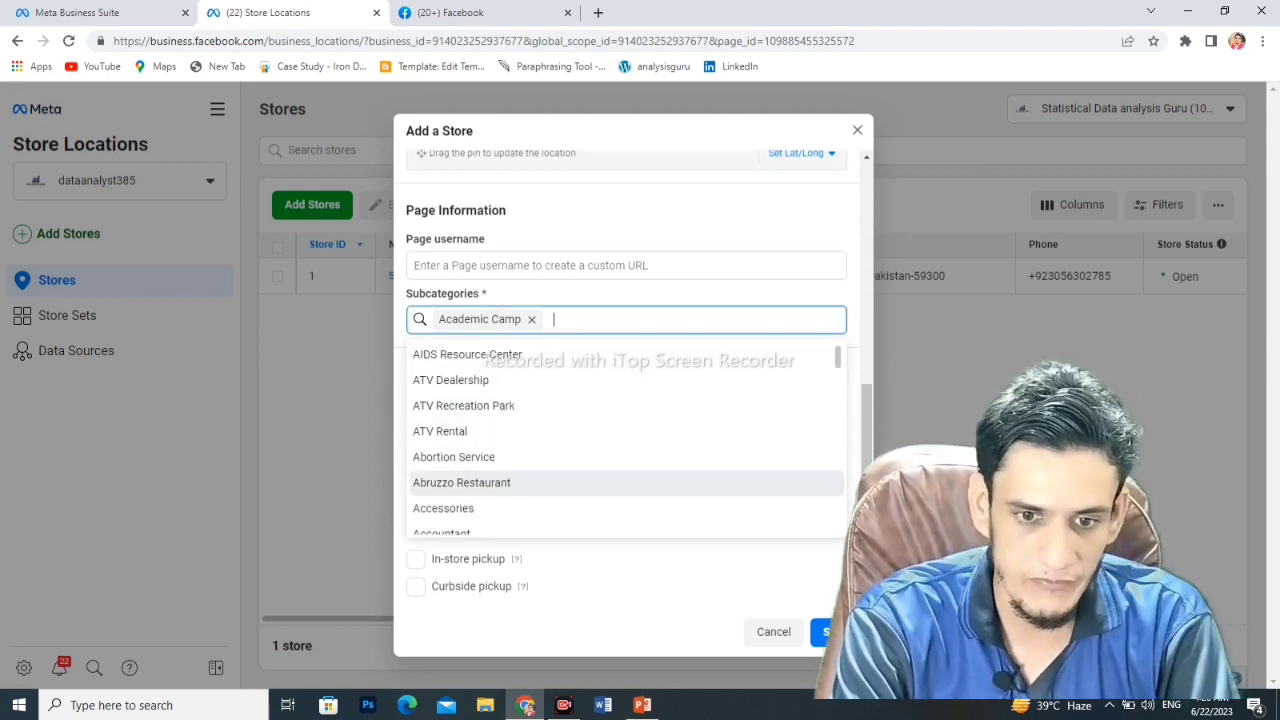
key(Return)
key(Down)
key(Down)
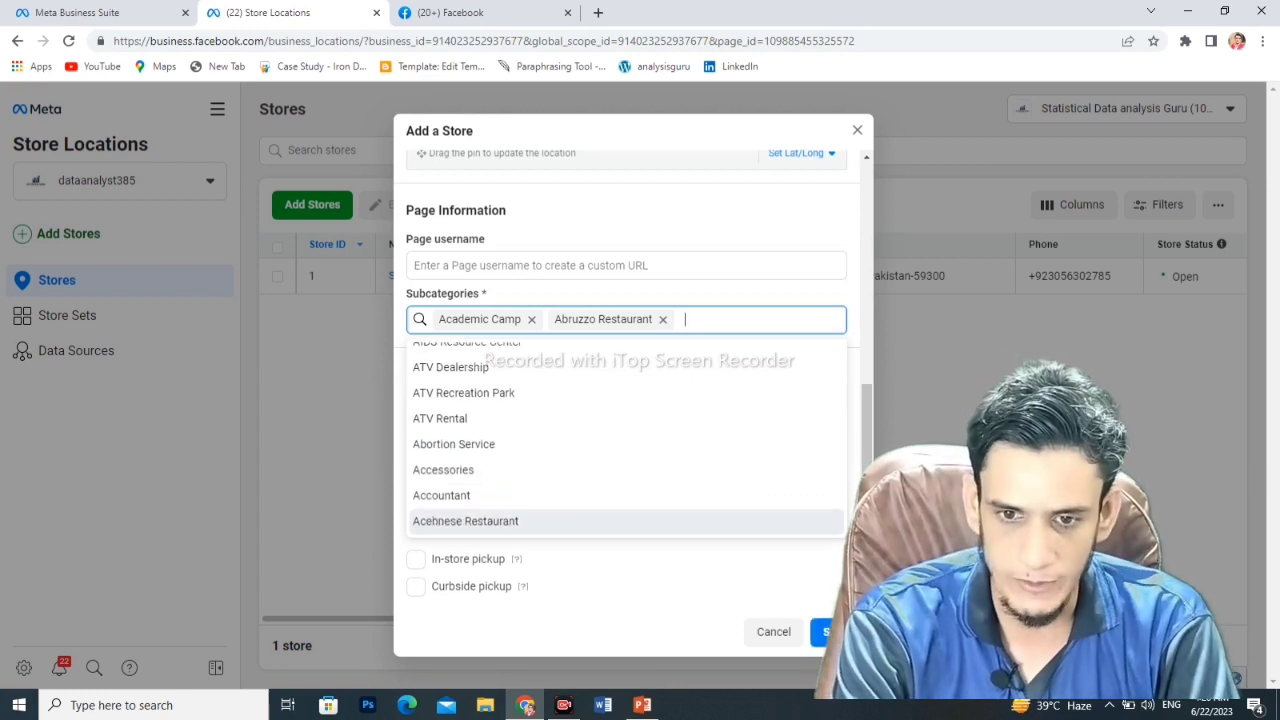
- Enable in-store pickup, Always open hours and Operating as usual, then save the store
scroll(634, 380, down, 2)
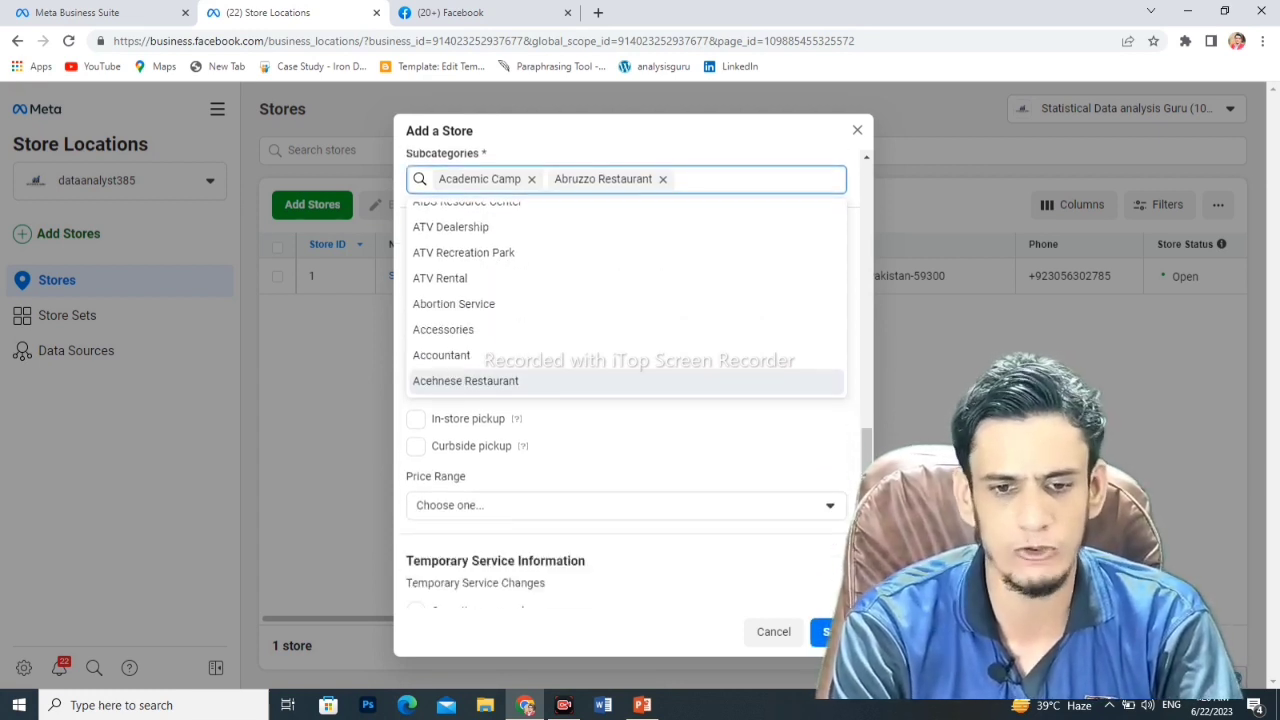
click(415, 367)
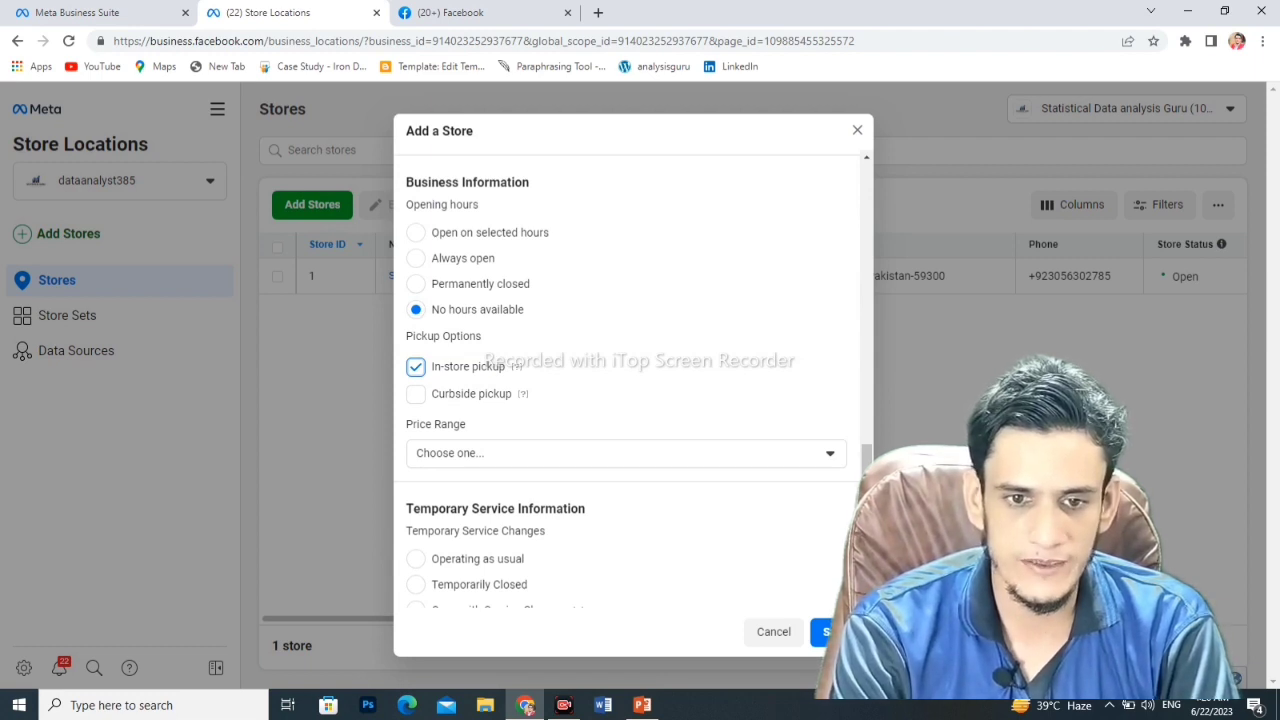
click(415, 258)
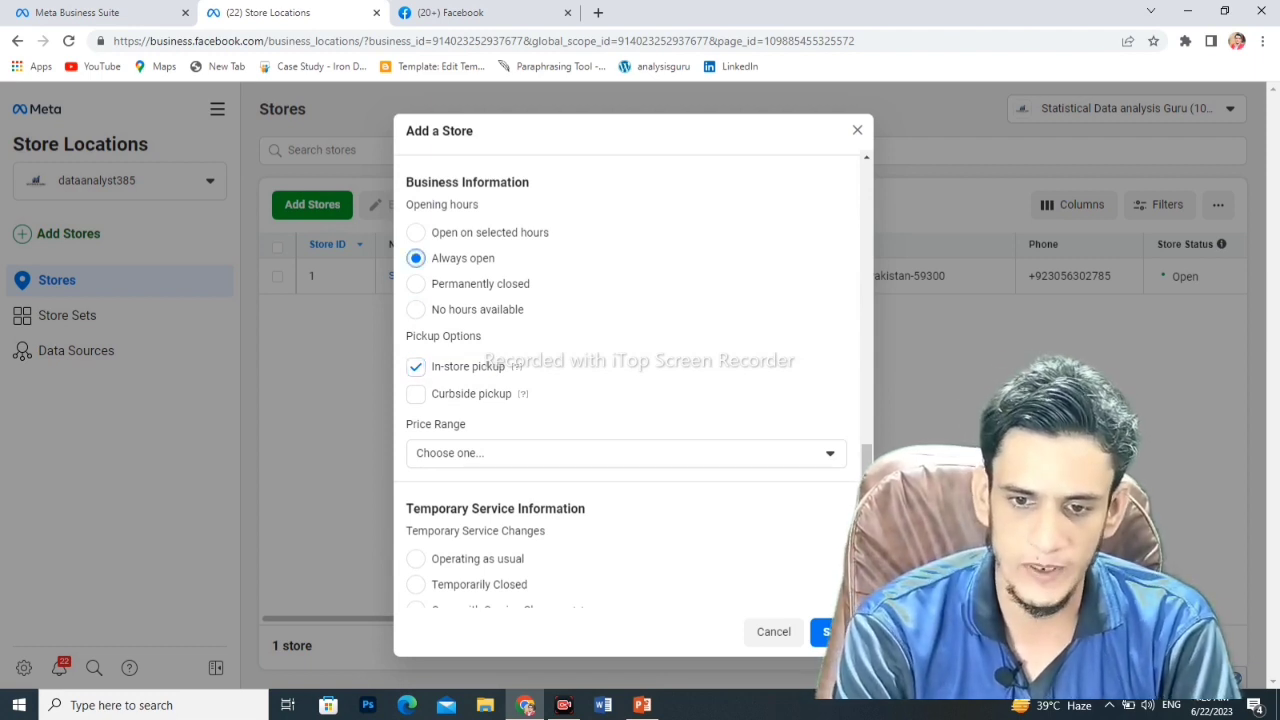
scroll(627, 380, down, 1)
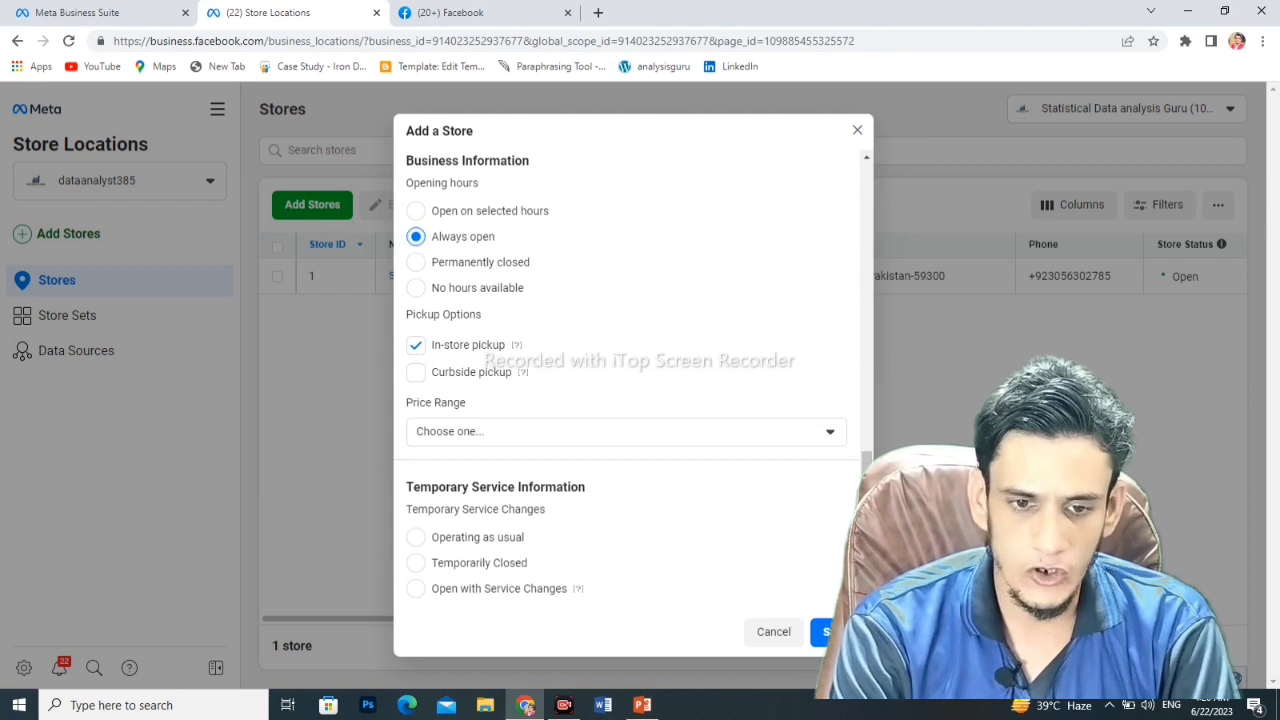
click(415, 537)
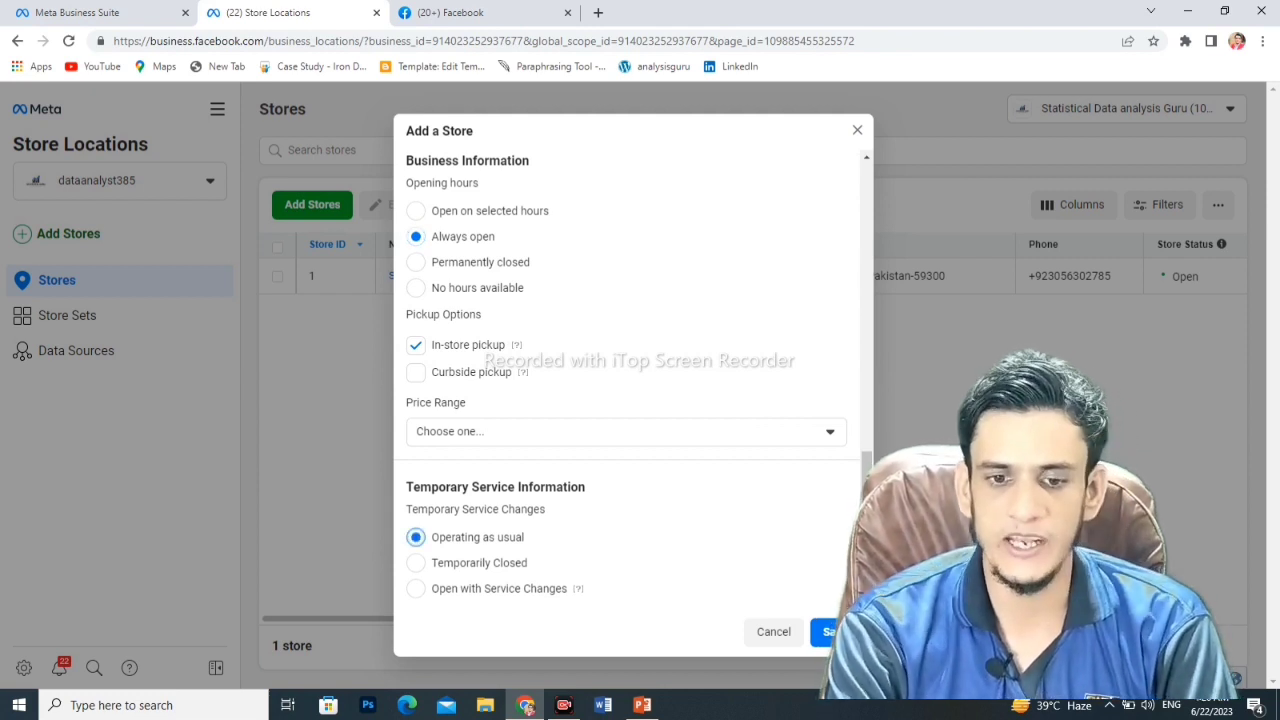
click(828, 631)
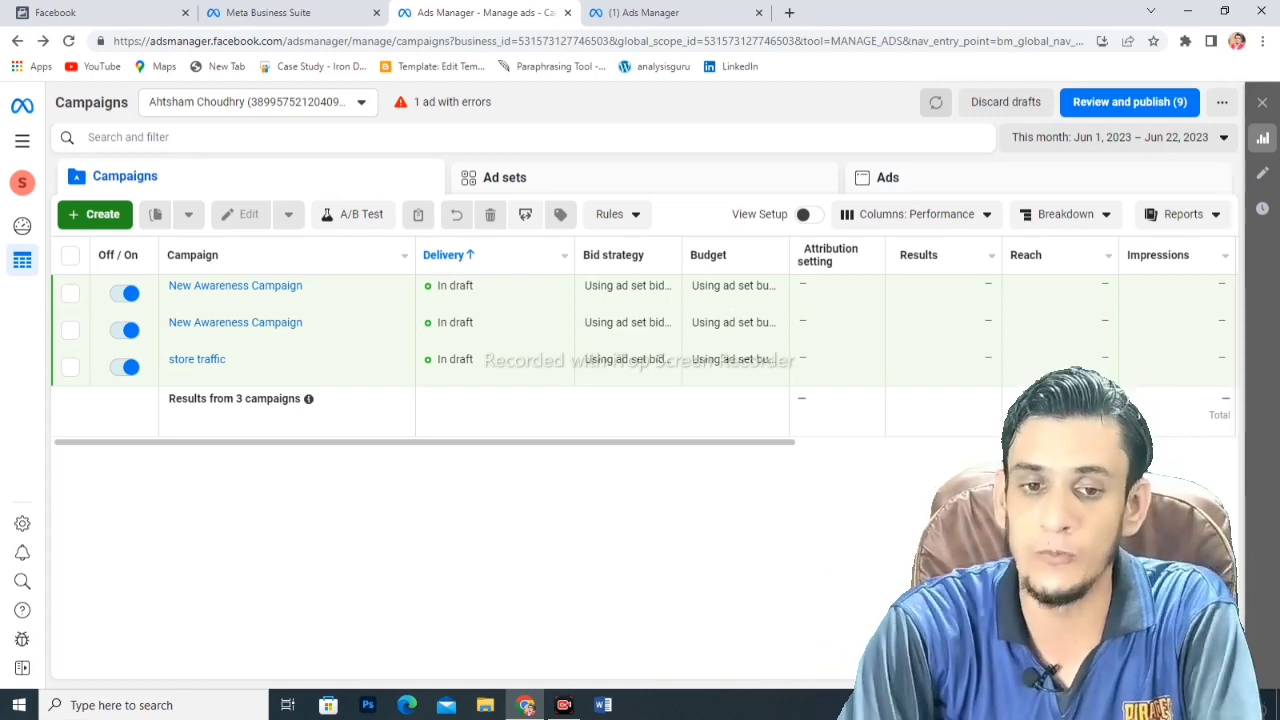
- Start a new campaign, picking Store traffic from the previous objectives list, and continue
click(95, 214)
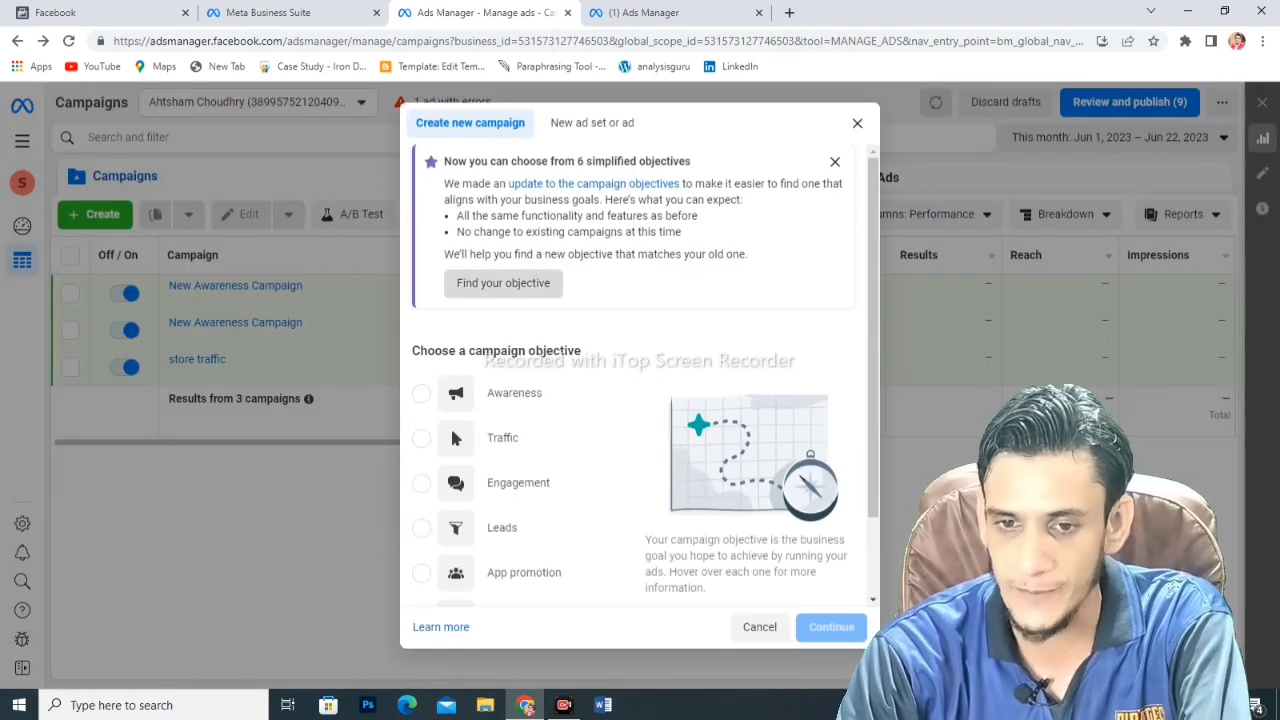
click(503, 283)
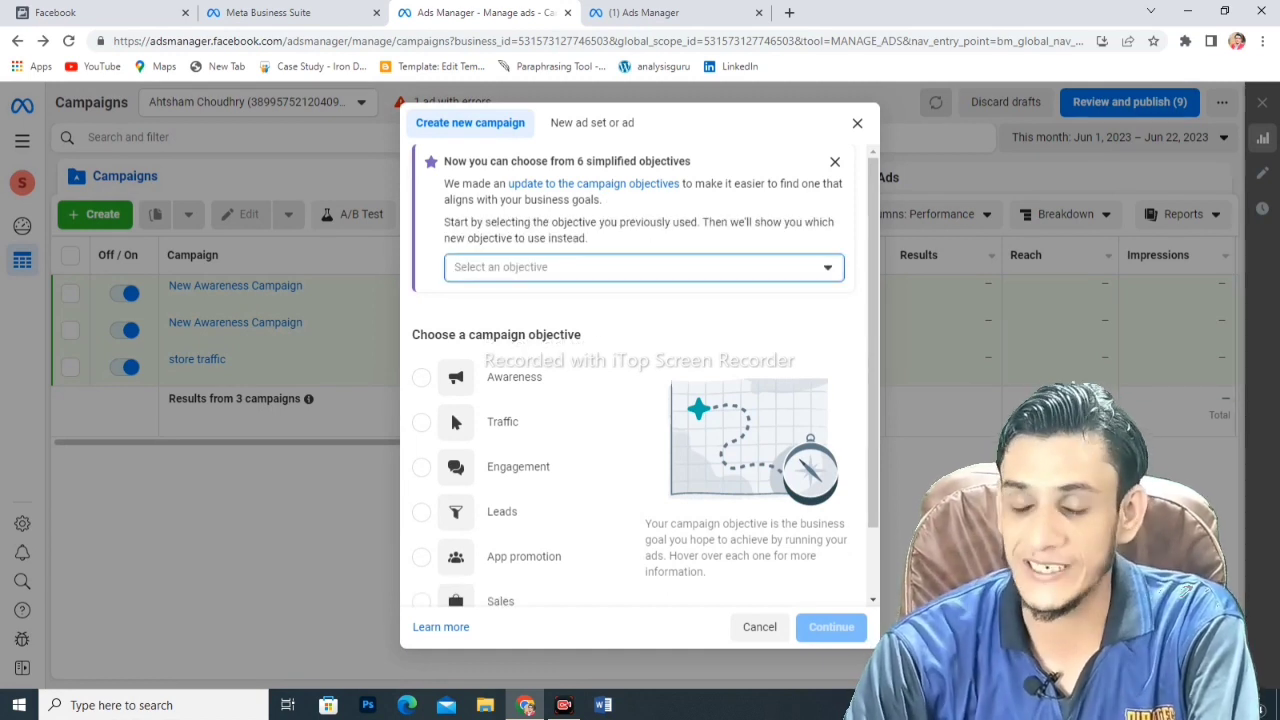
click(644, 267)
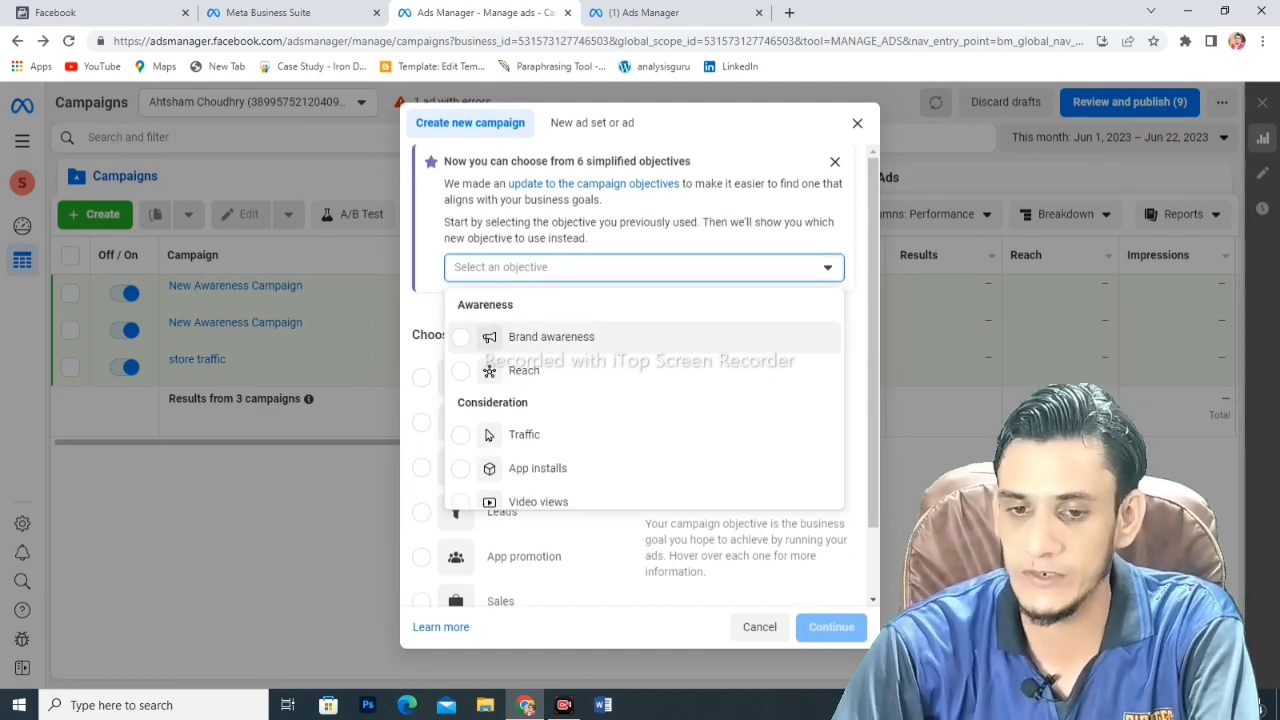
key(Down)
key(Down)
key(Down)
key(Down)
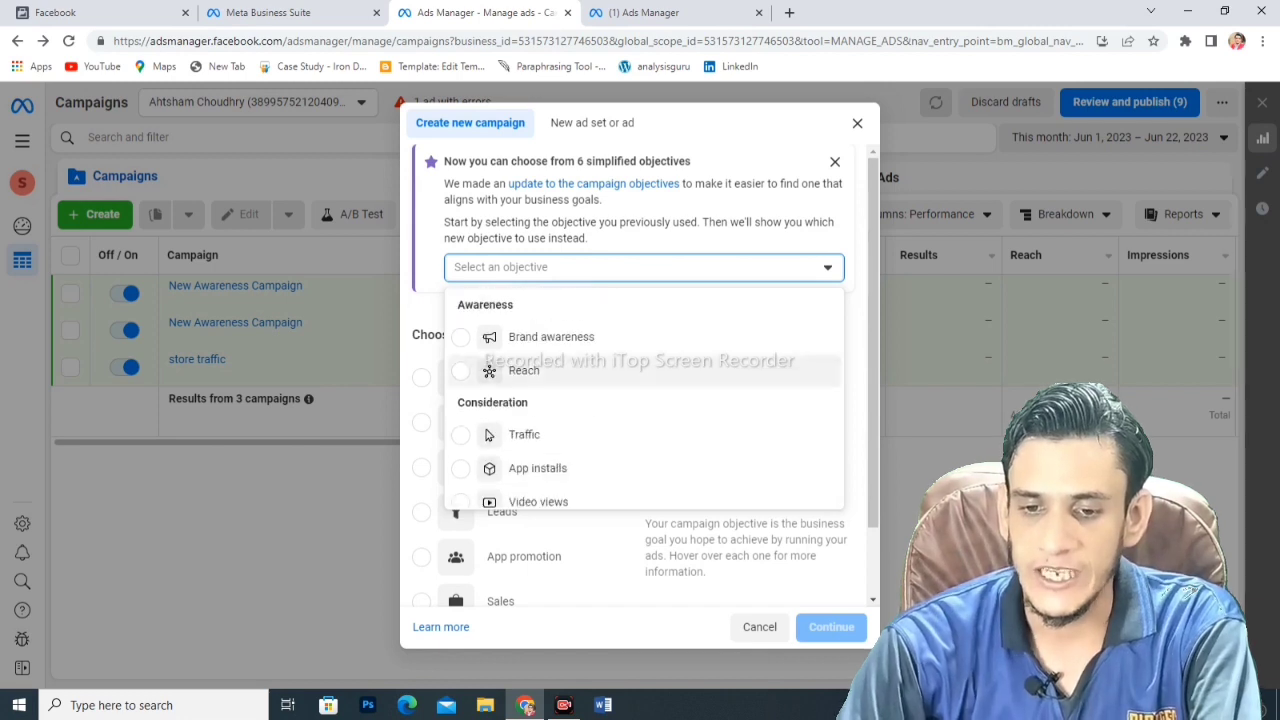
key(Down)
key(Down)
key(Down)
key(Down)
key(Down)
key(Down)
key(Down)
key(Down)
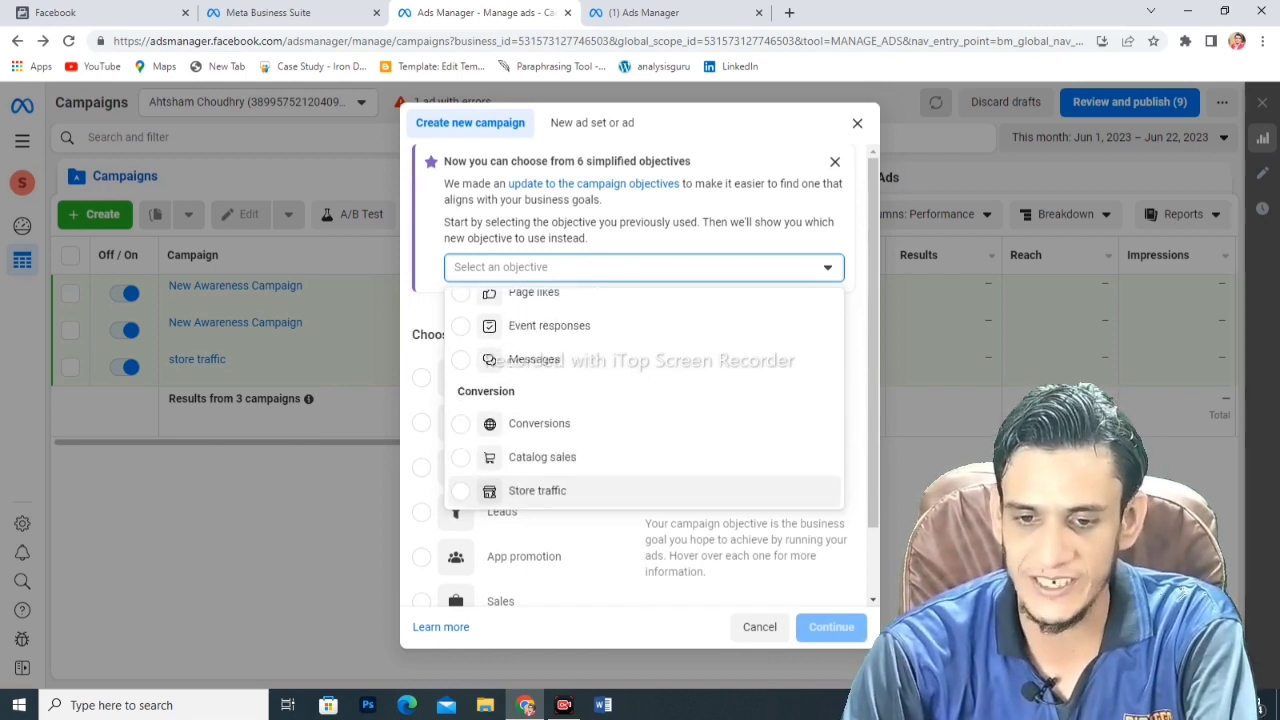
key(Return)
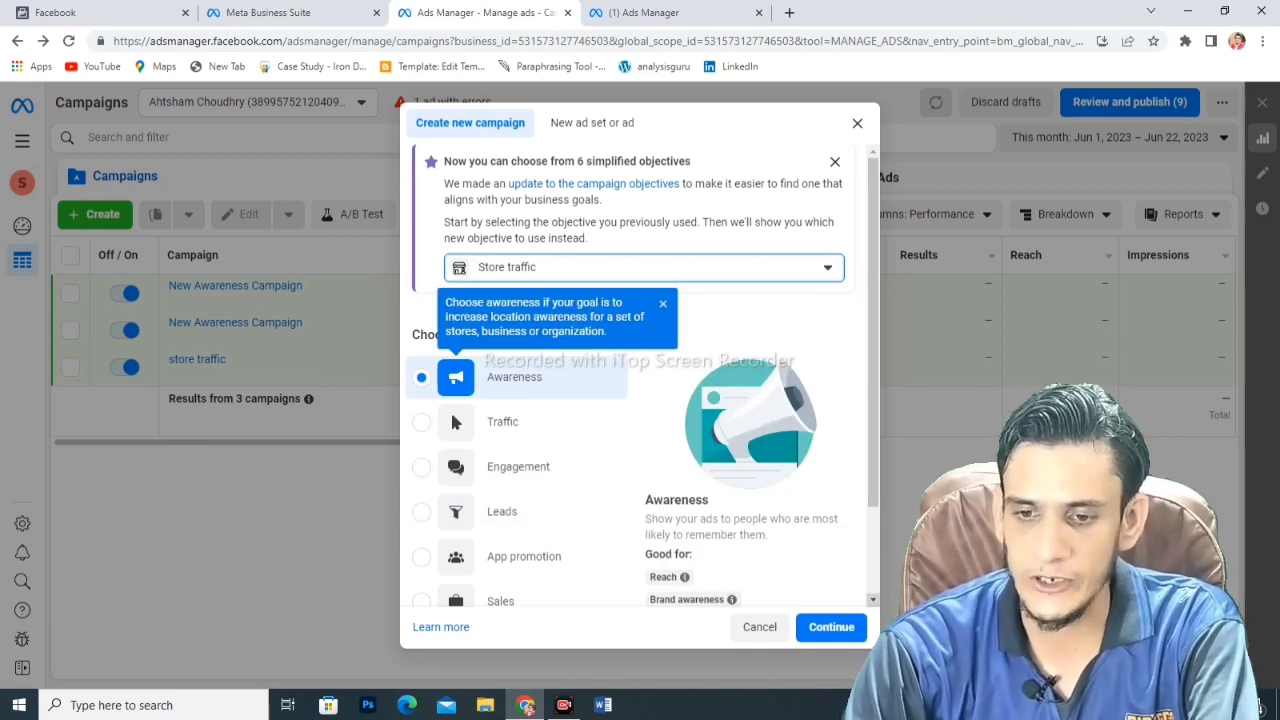
click(831, 627)
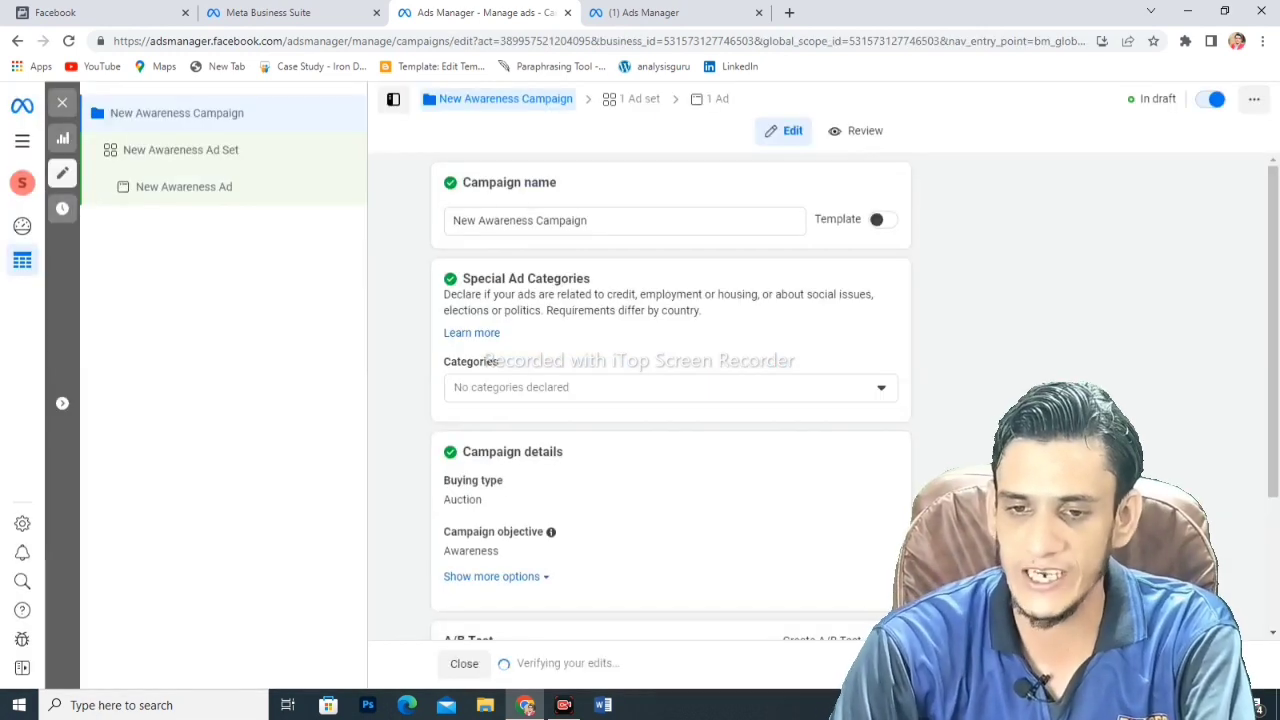
- Rename the campaign to 'store traffic campaign' and go to its ad set settings
click(588, 220)
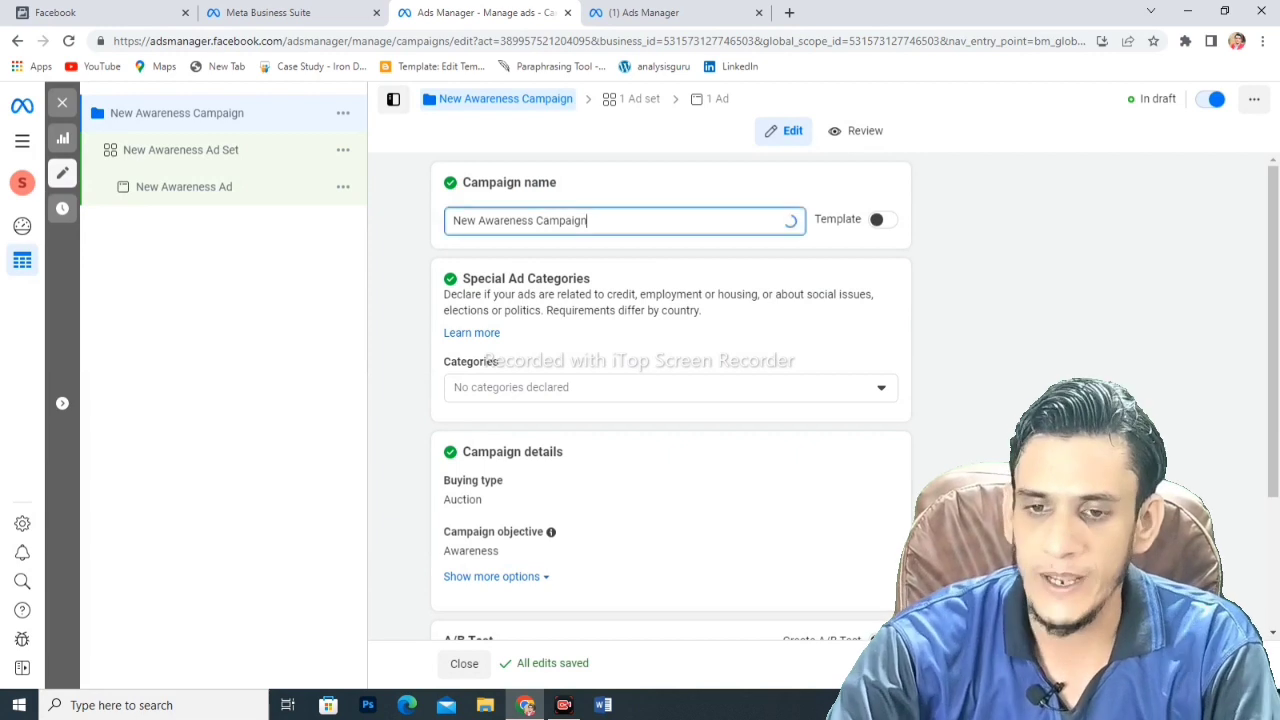
key(BackSpace)
key(BackSpace)
key(BackSpace)
key(BackSpace)
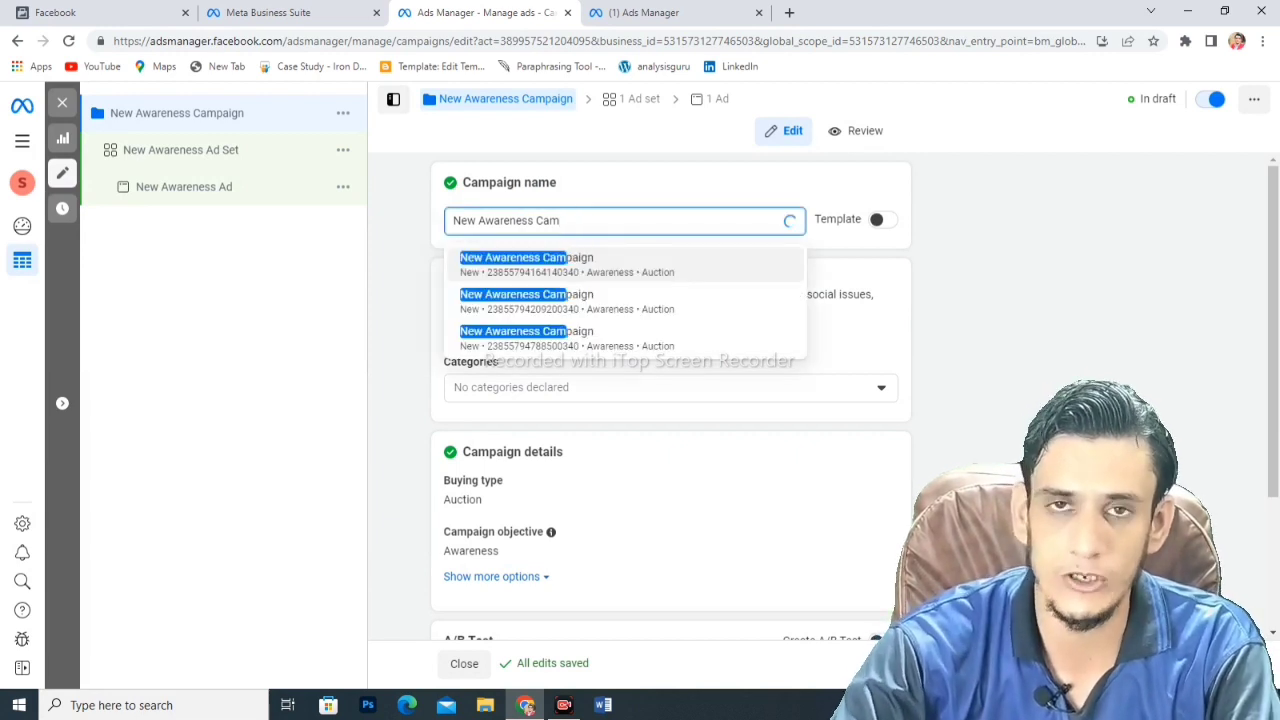
key(BackSpace)
key(BackSpace)
key(BackSpace)
key(BackSpace)
key(BackSpace)
key(BackSpace)
key(BackSpace)
key(BackSpace)
key(BackSpace)
key(BackSpace)
key(BackSpace)
key(BackSpace)
key(BackSpace)
key(BackSpace)
key(BackSpace)
key(BackSpace)
key(BackSpace)
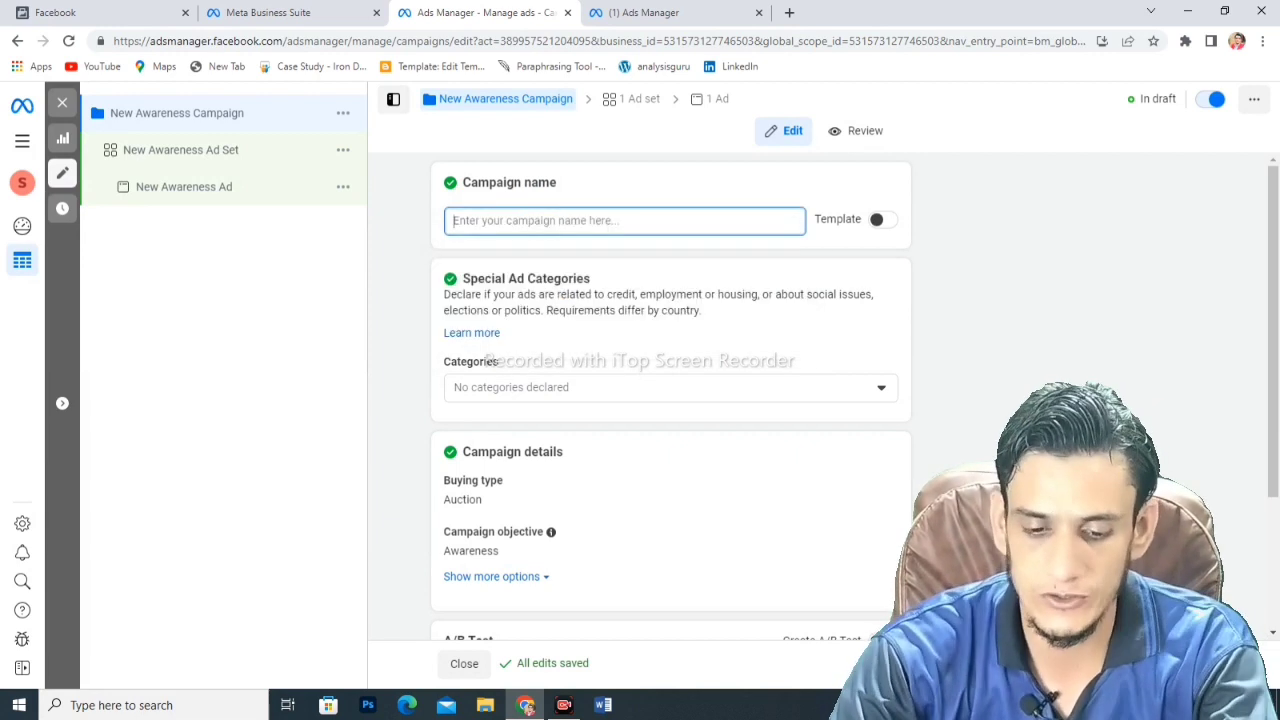
text(store traff)
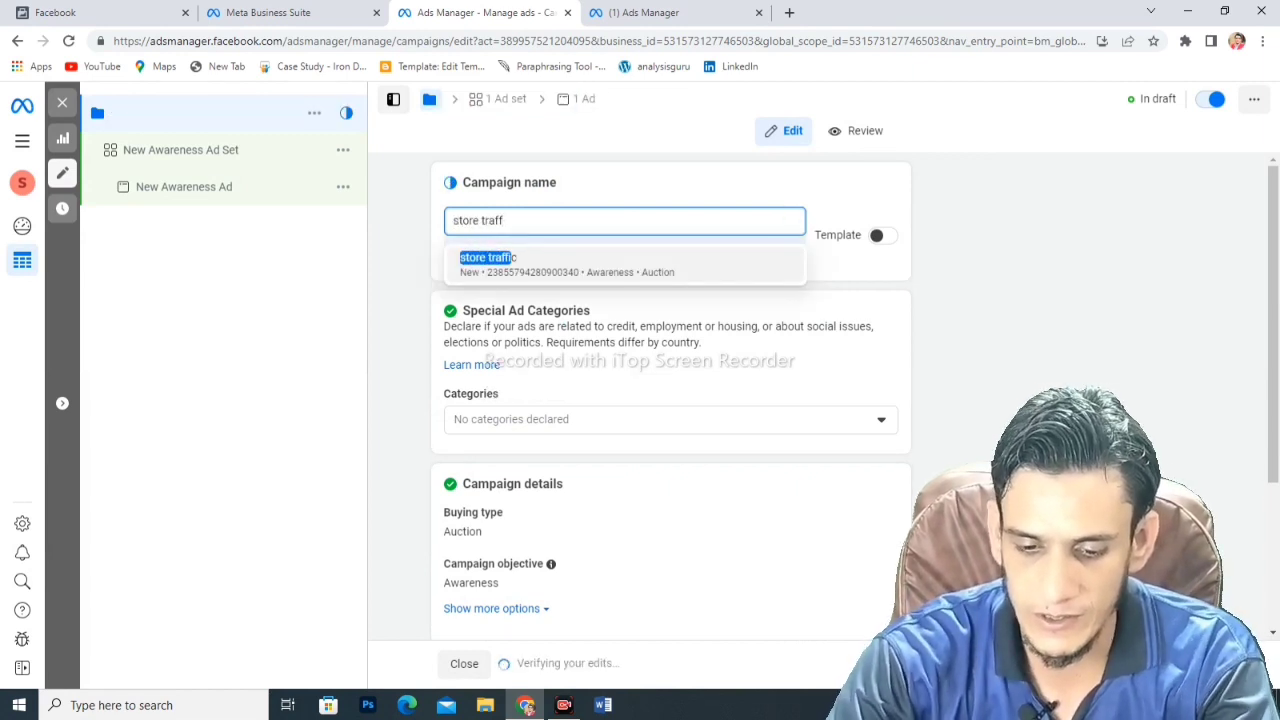
text(ic campaign)
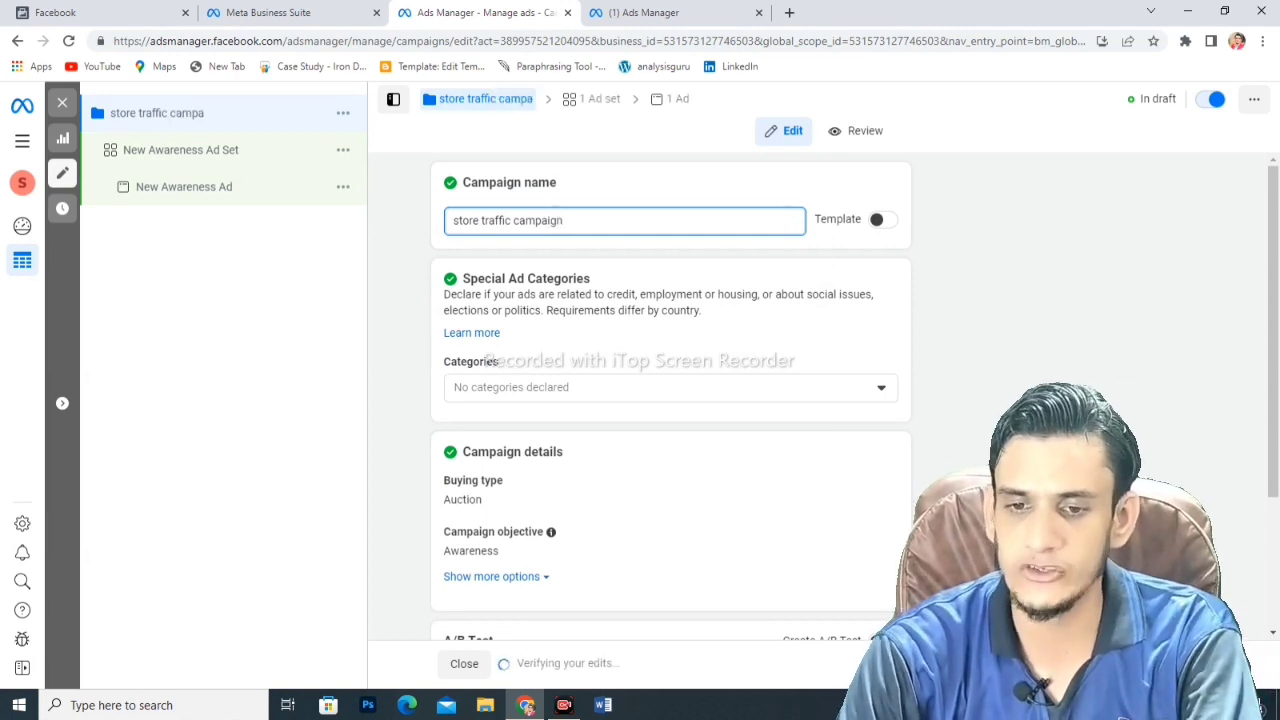
key(Tab)
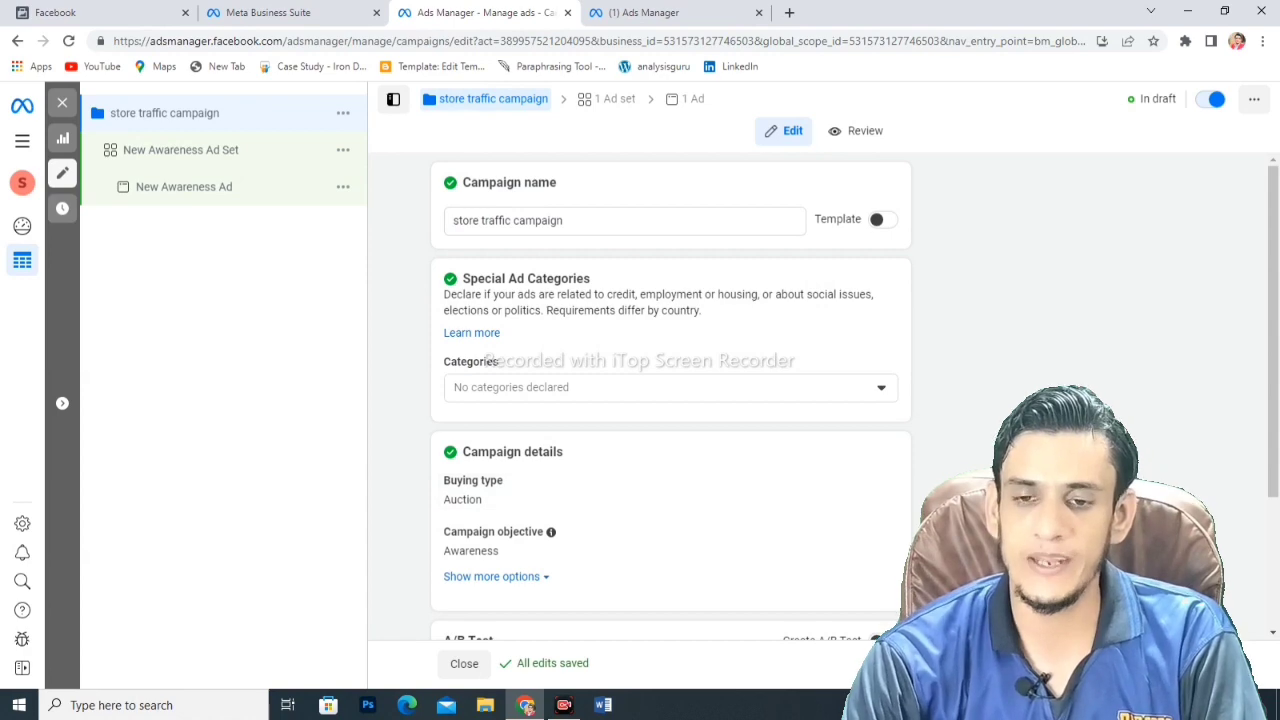
click(610, 98)
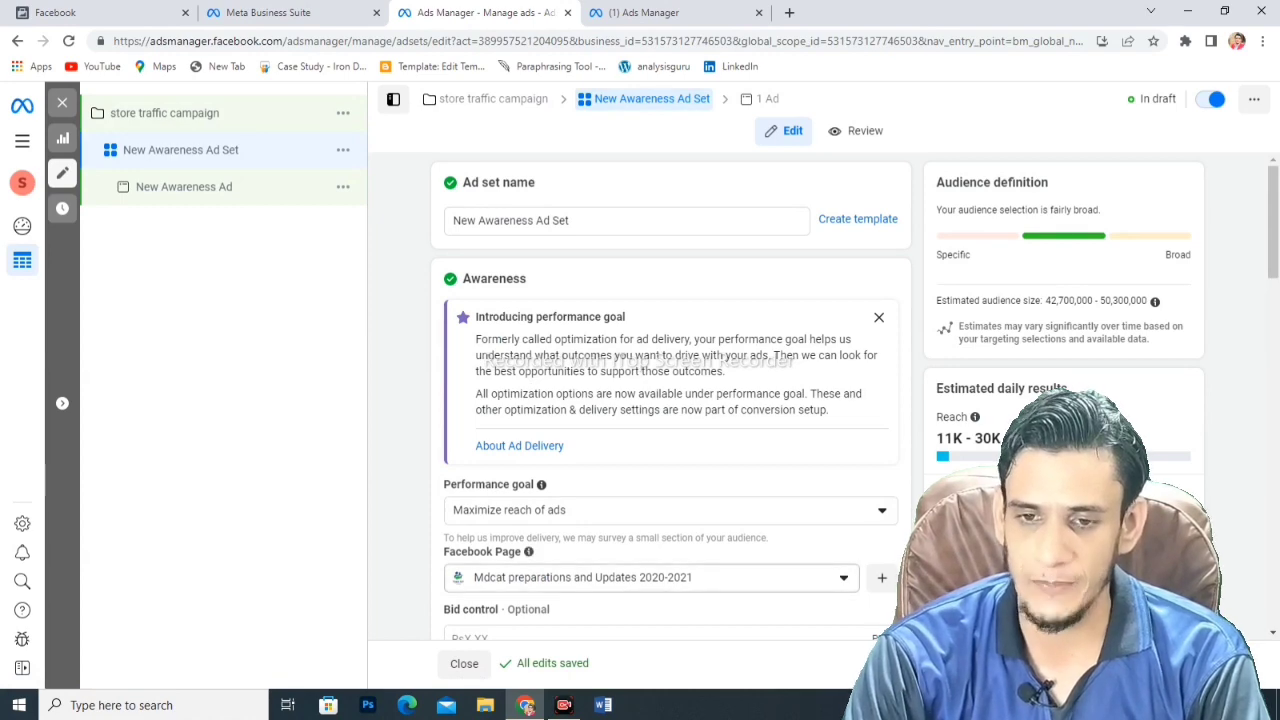
- Dismiss the performance goal introduction and rename the ad set to 'store traffic adset'
click(879, 317)
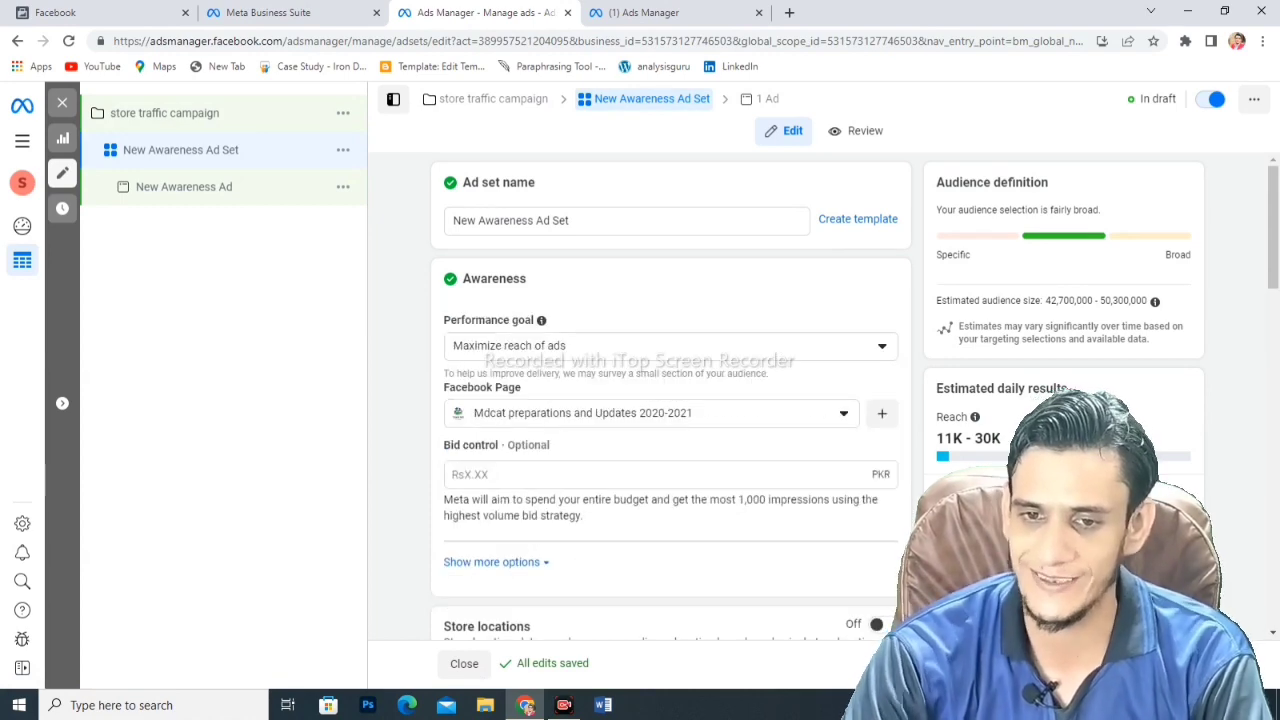
click(600, 220)
key(BackSpace)
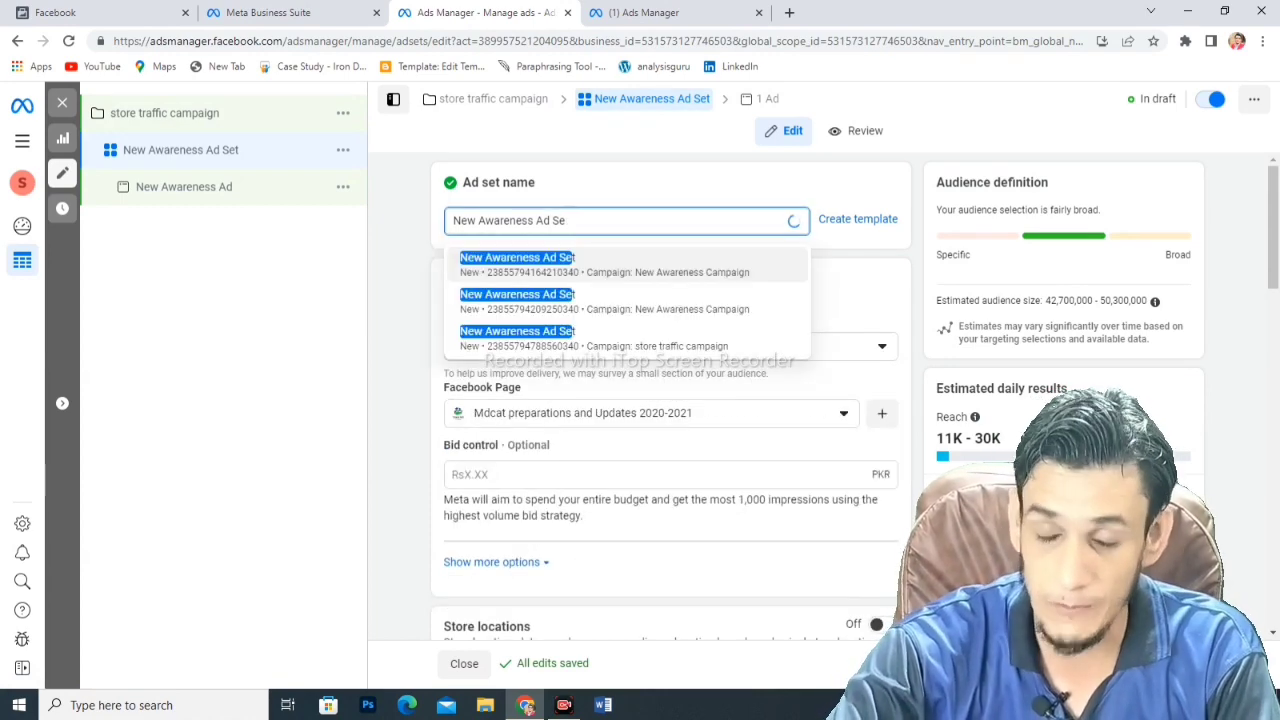
key(BackSpace)
key(BackSpace)
key(BackSpace)
key(BackSpace)
key(BackSpace)
key(BackSpace)
key(BackSpace)
key(BackSpace)
key(BackSpace)
key(BackSpace)
key(BackSpace)
key(BackSpace)
key(BackSpace)
key(BackSpace)
key(BackSpace)
key(BackSpace)
key(BackSpace)
key(BackSpace)
key(BackSpace)
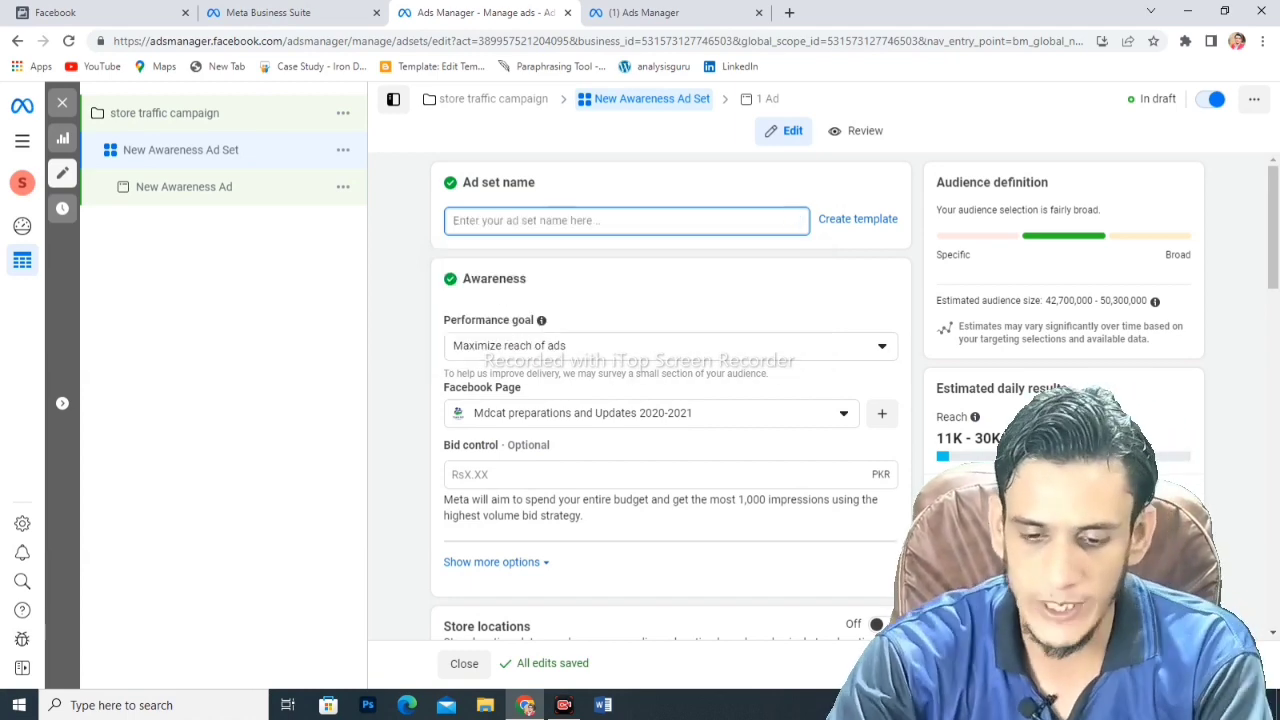
text(stor)
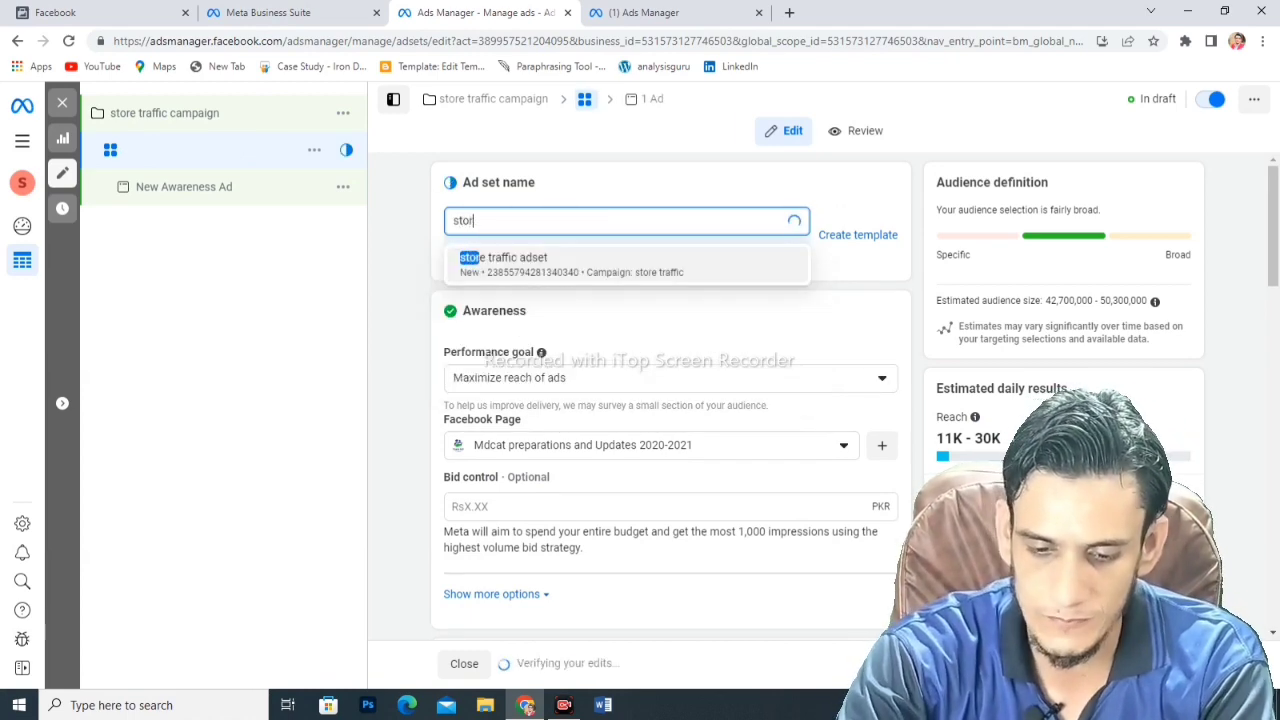
text(e traffic adxset)
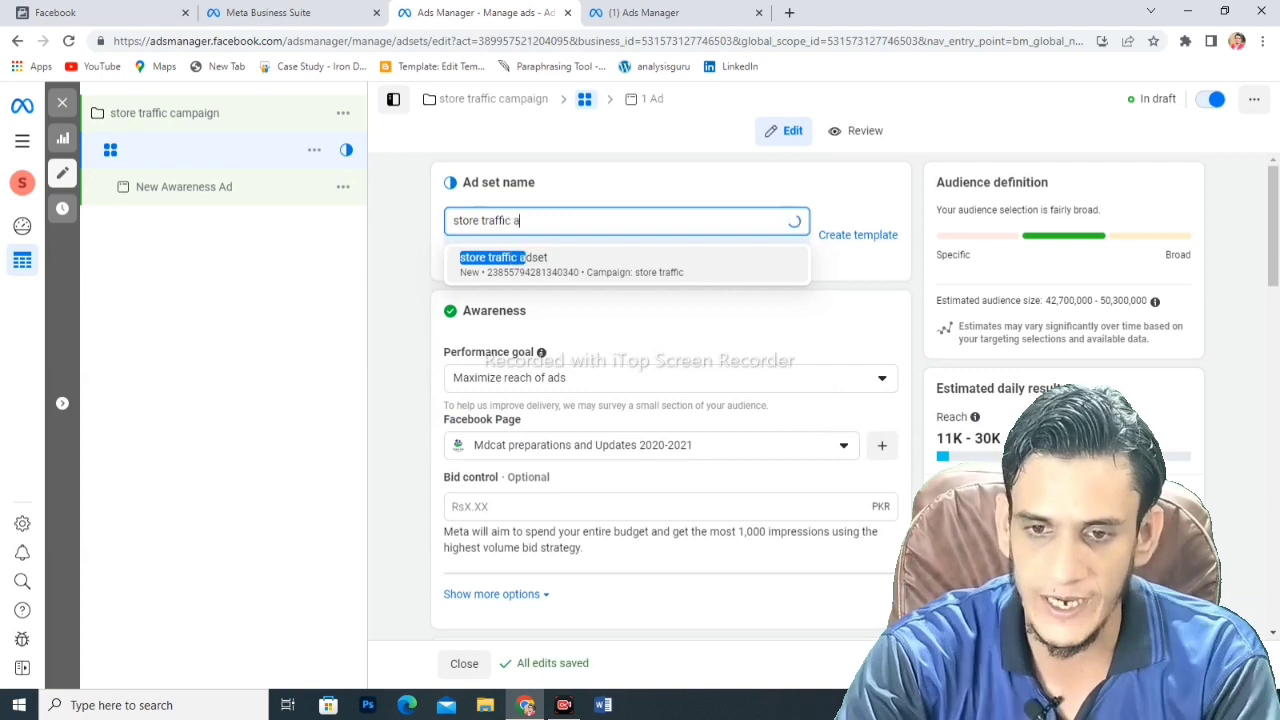
key(BackSpace)
key(BackSpace)
key(BackSpace)
key(BackSpace)
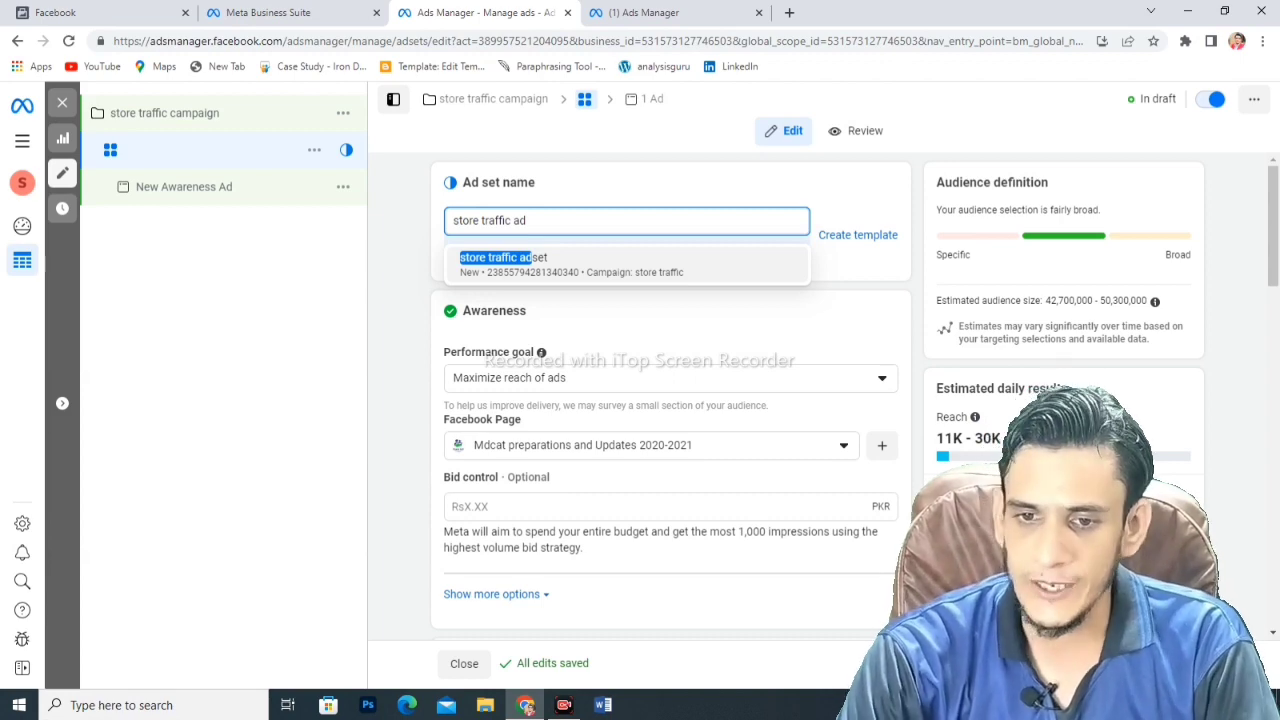
key(Return)
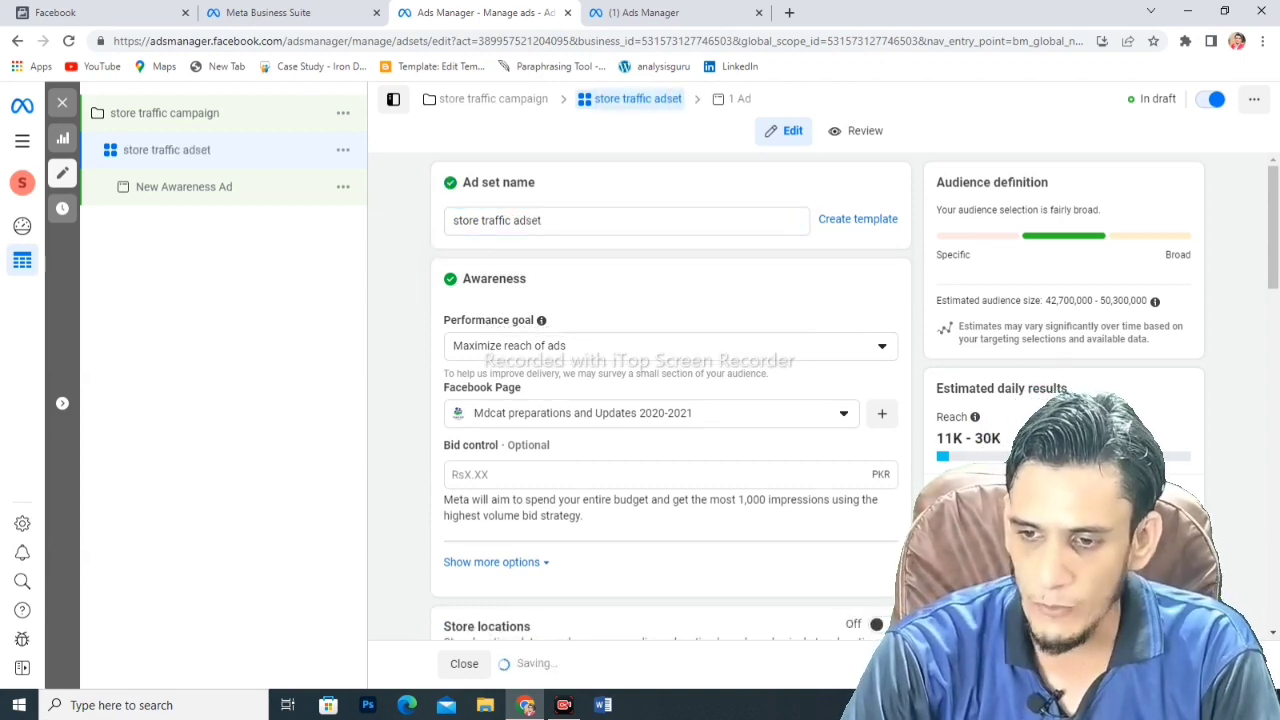
- Keep Mdcat preparations as the Facebook Page and switch Store locations on
scroll(670, 400, down, 2)
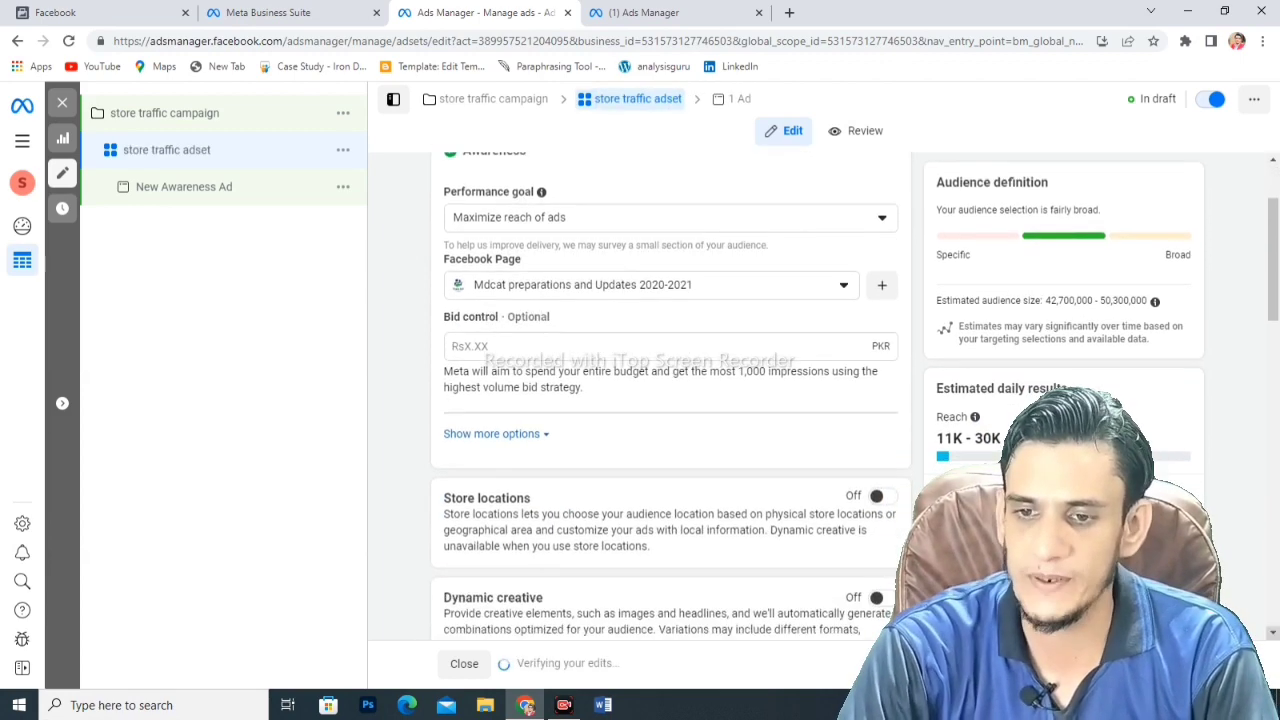
click(520, 285)
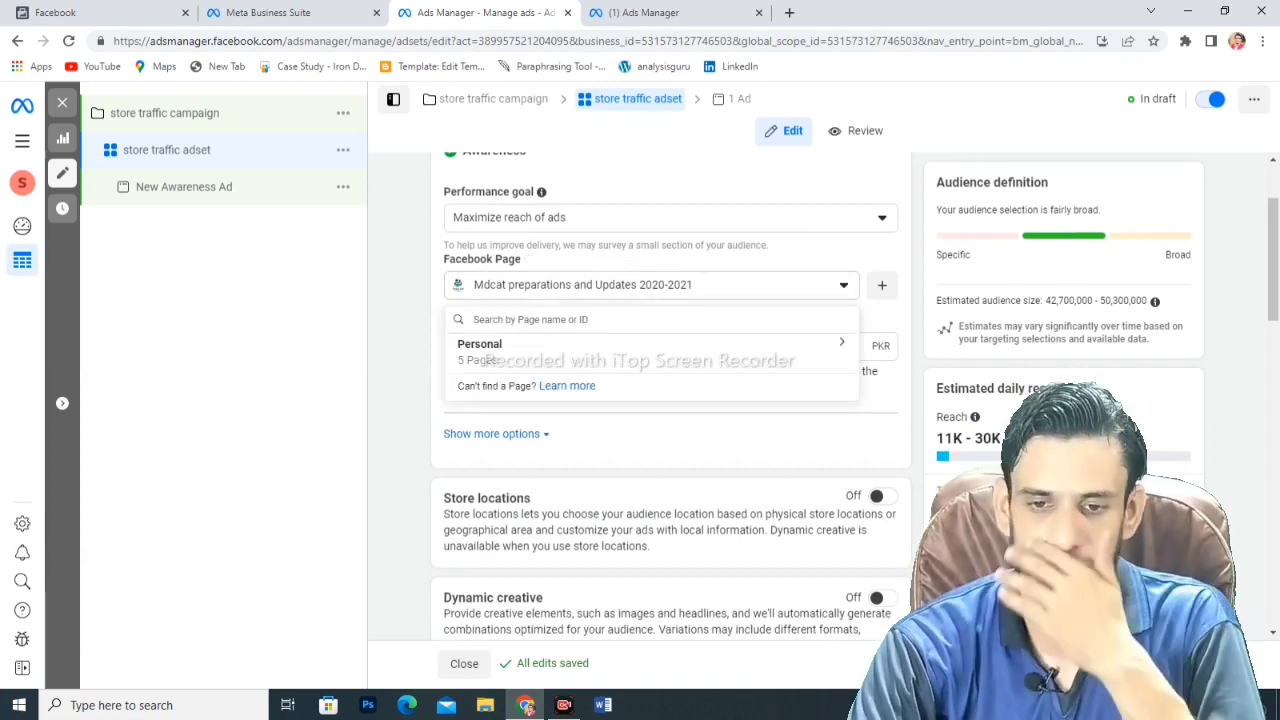
click(490, 358)
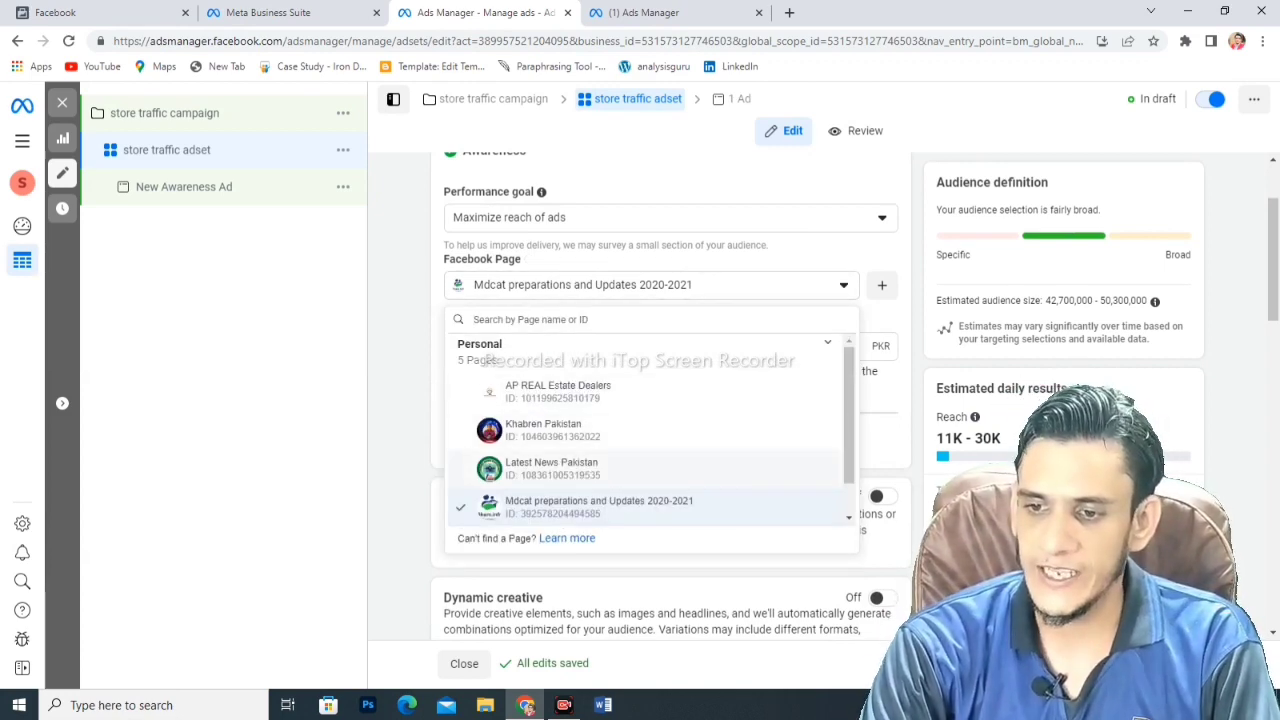
key(Escape)
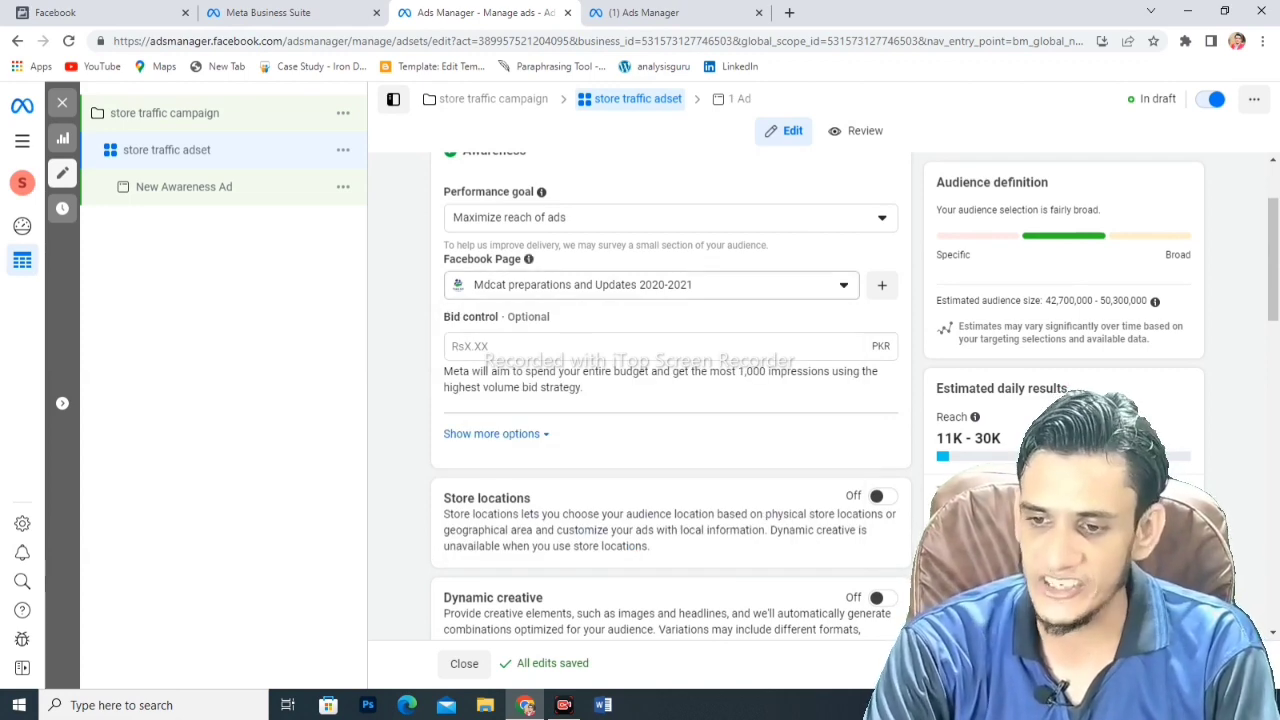
scroll(670, 400, down, 2)
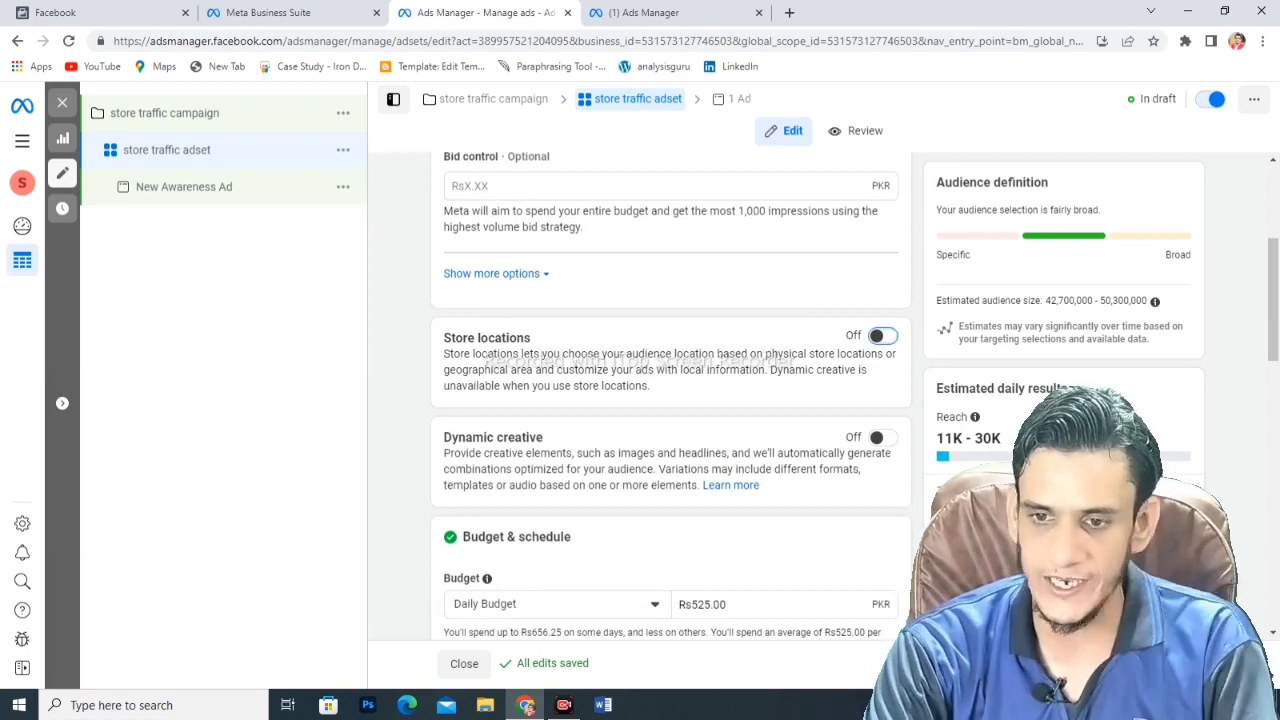
click(882, 335)
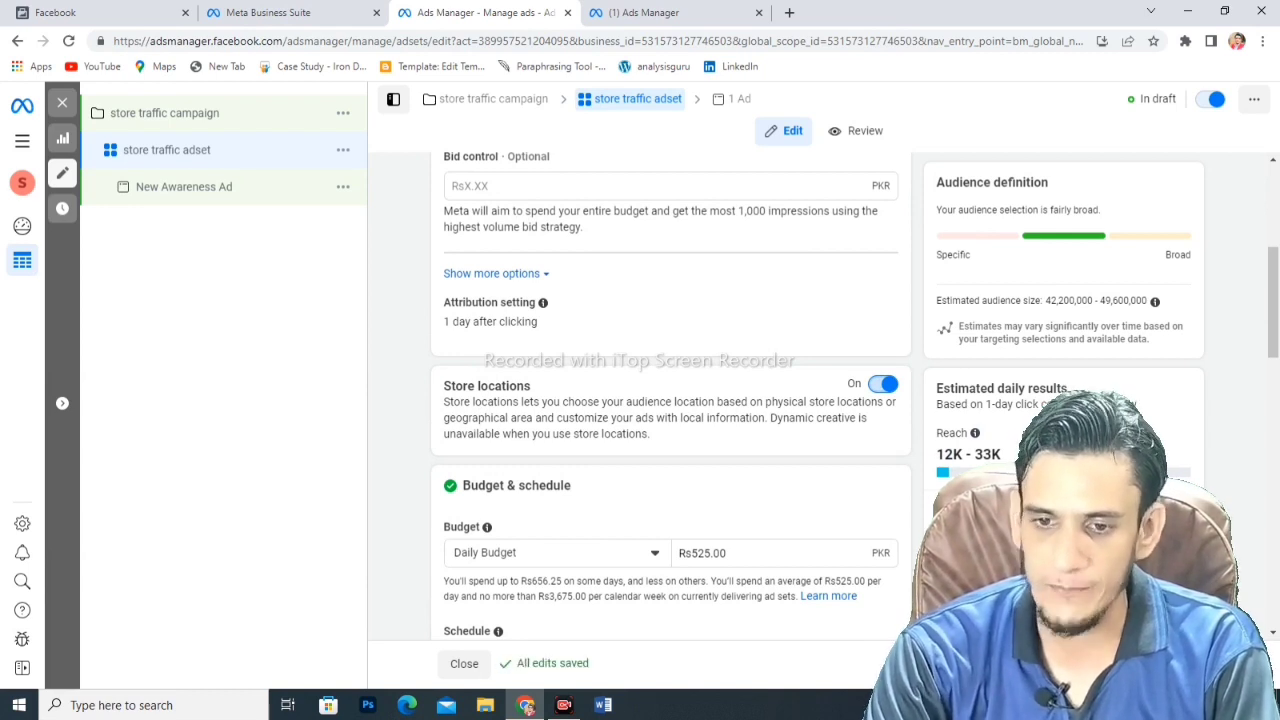
scroll(670, 400, down, 3)
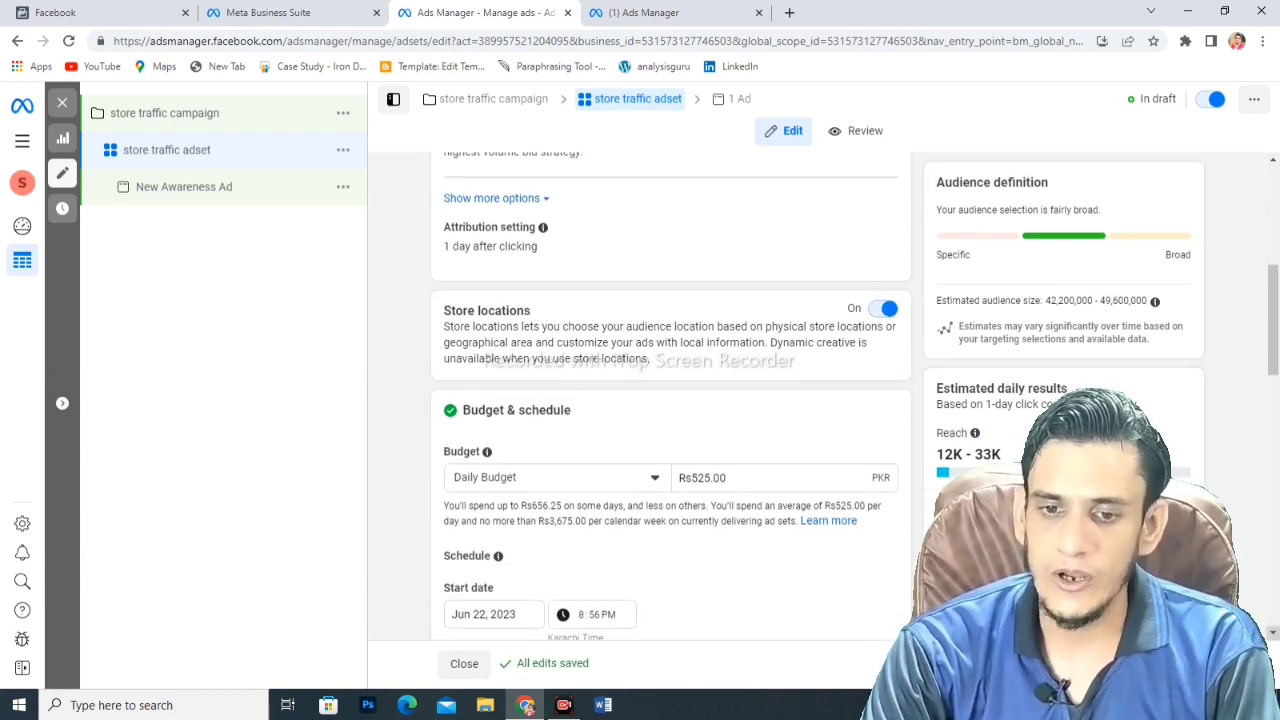
scroll(670, 400, down, 3)
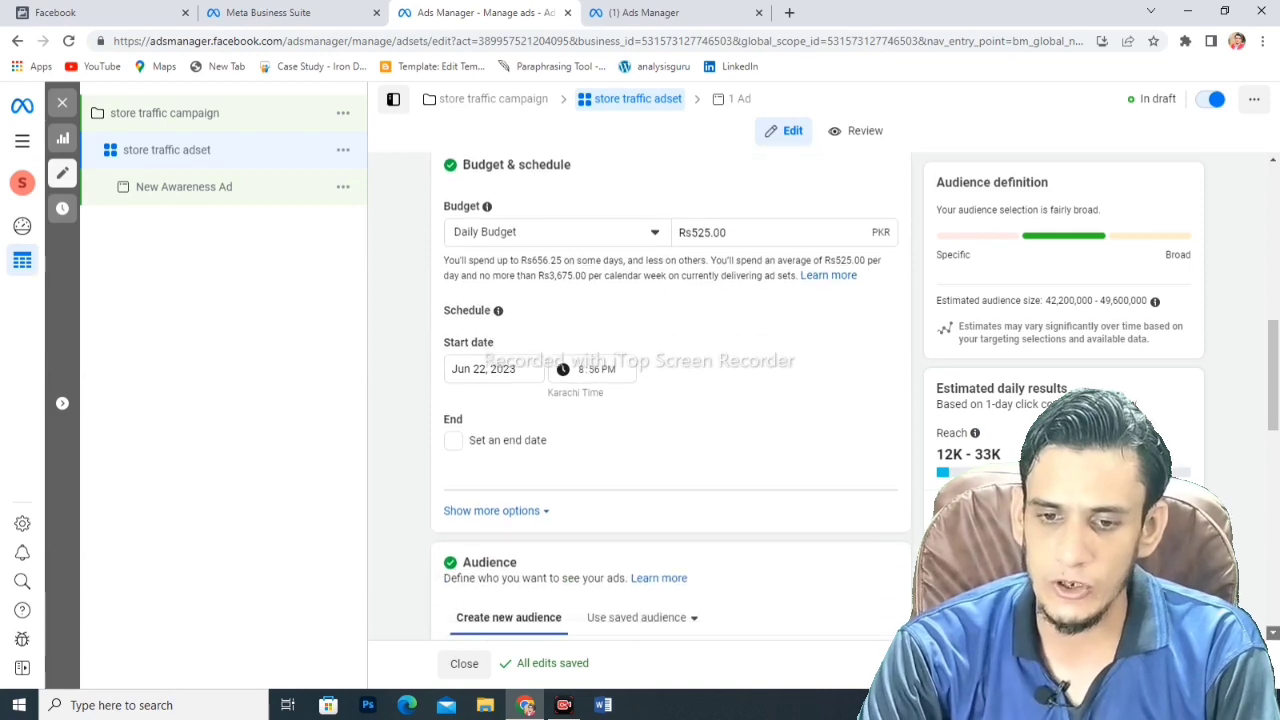
scroll(670, 400, down, 2)
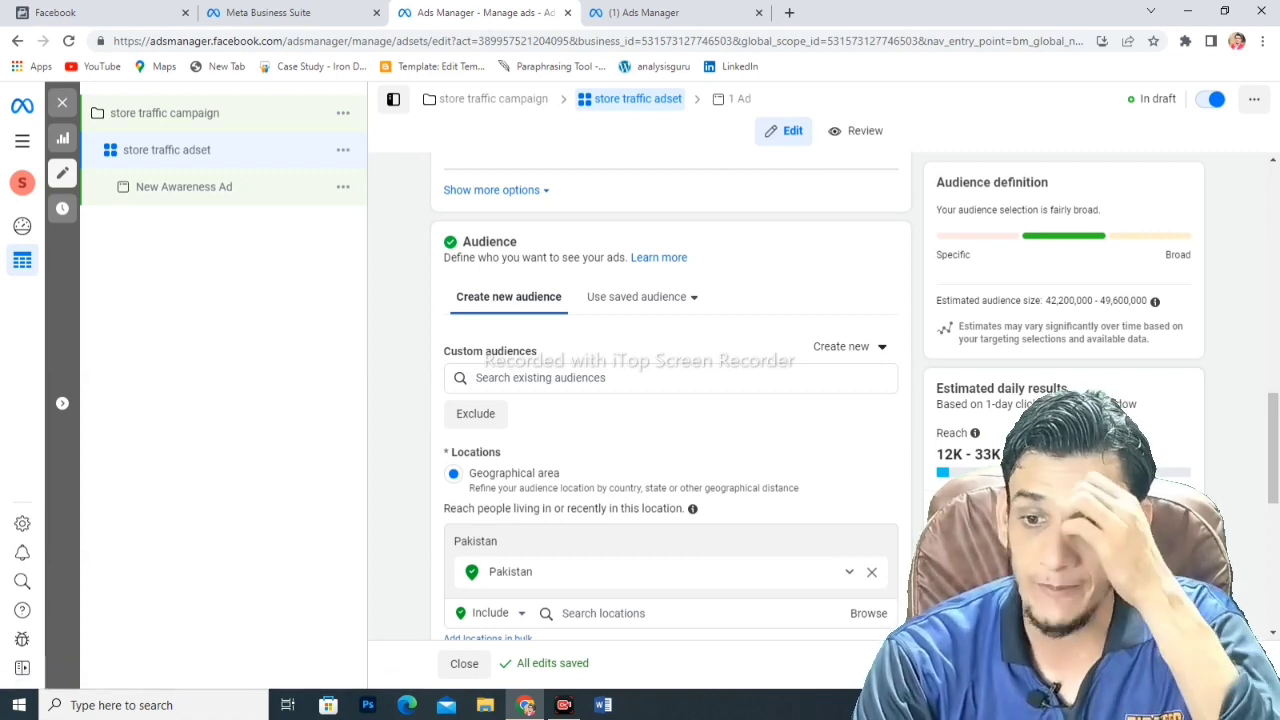
click(849, 571)
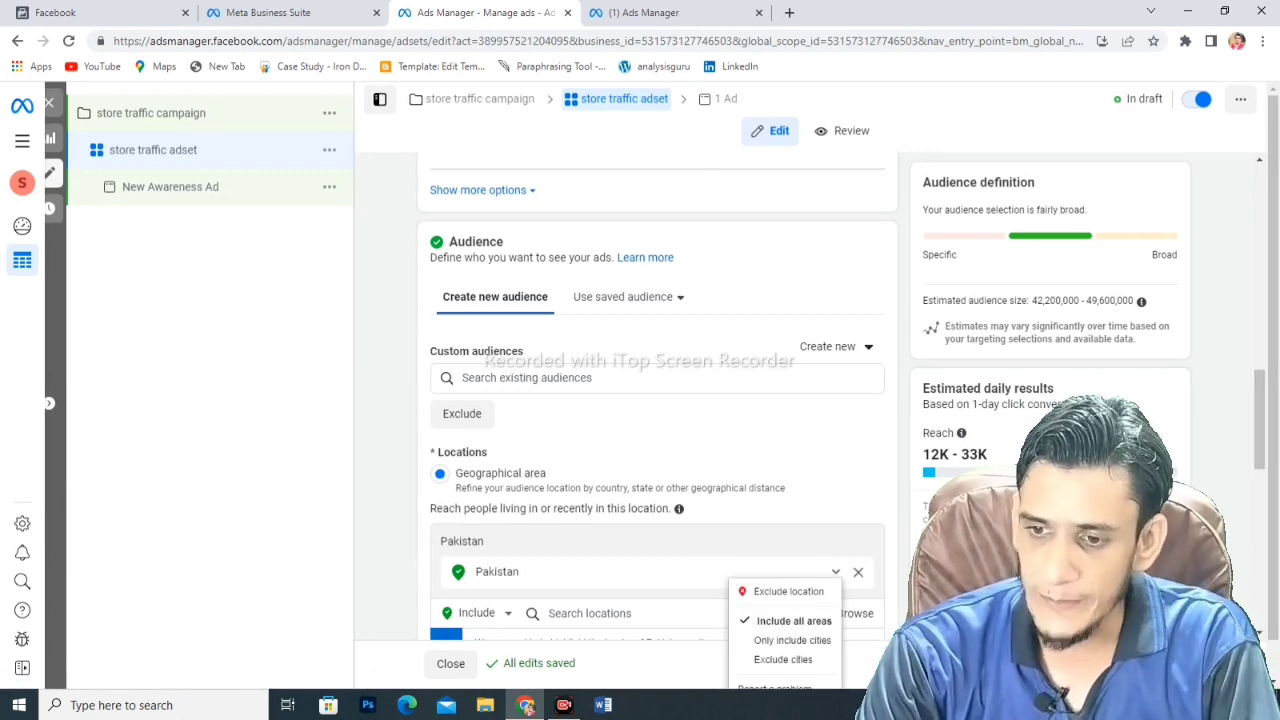
key(Escape)
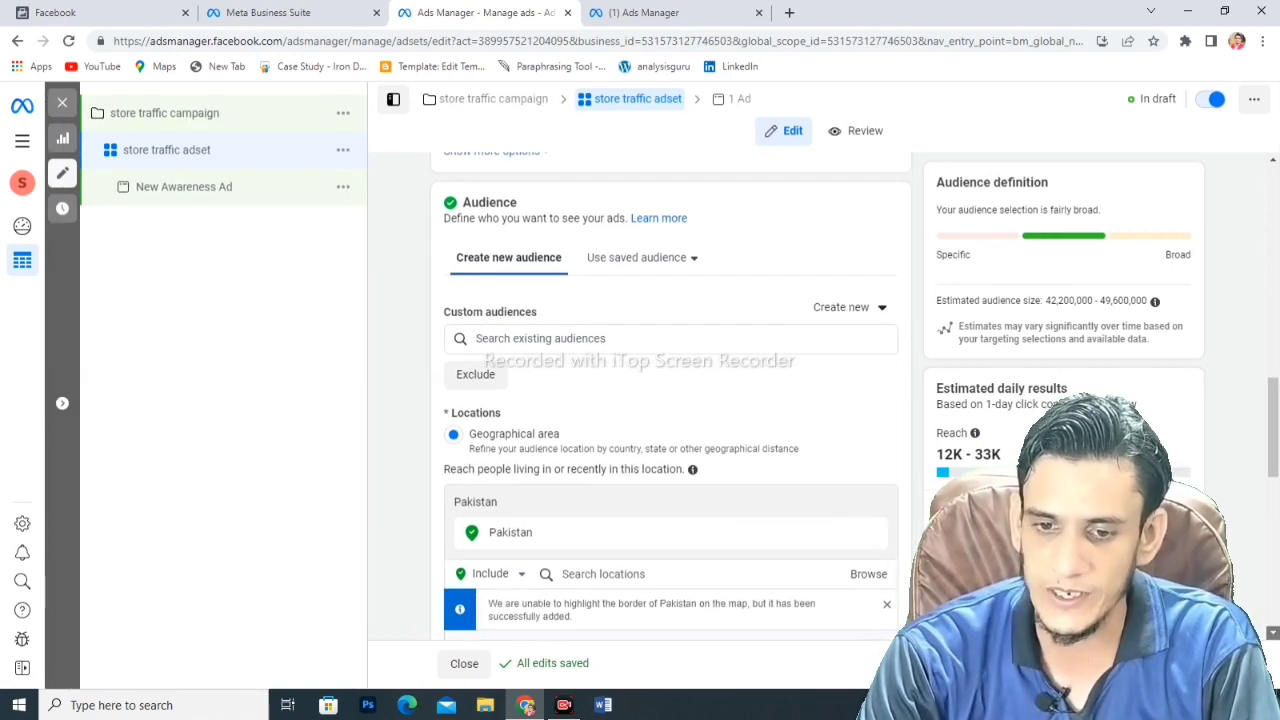
scroll(670, 400, down, 2)
scroll(670, 400, down, 2)
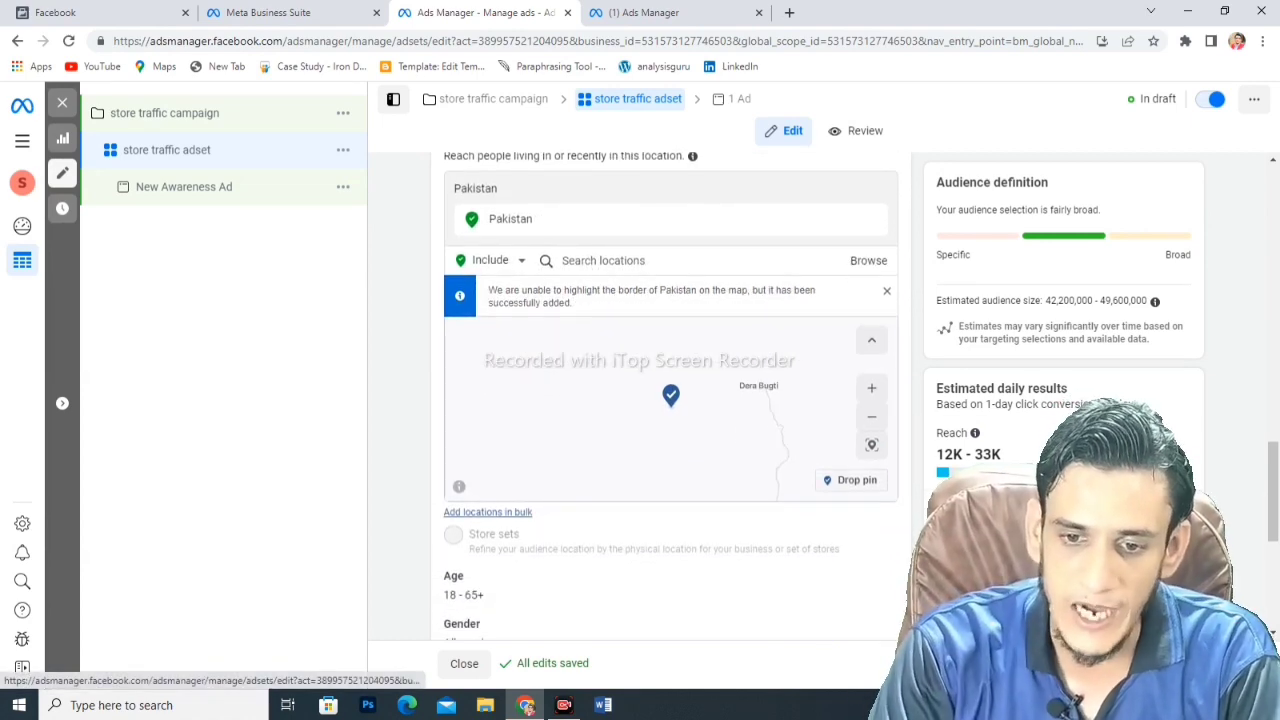
click(488, 512)
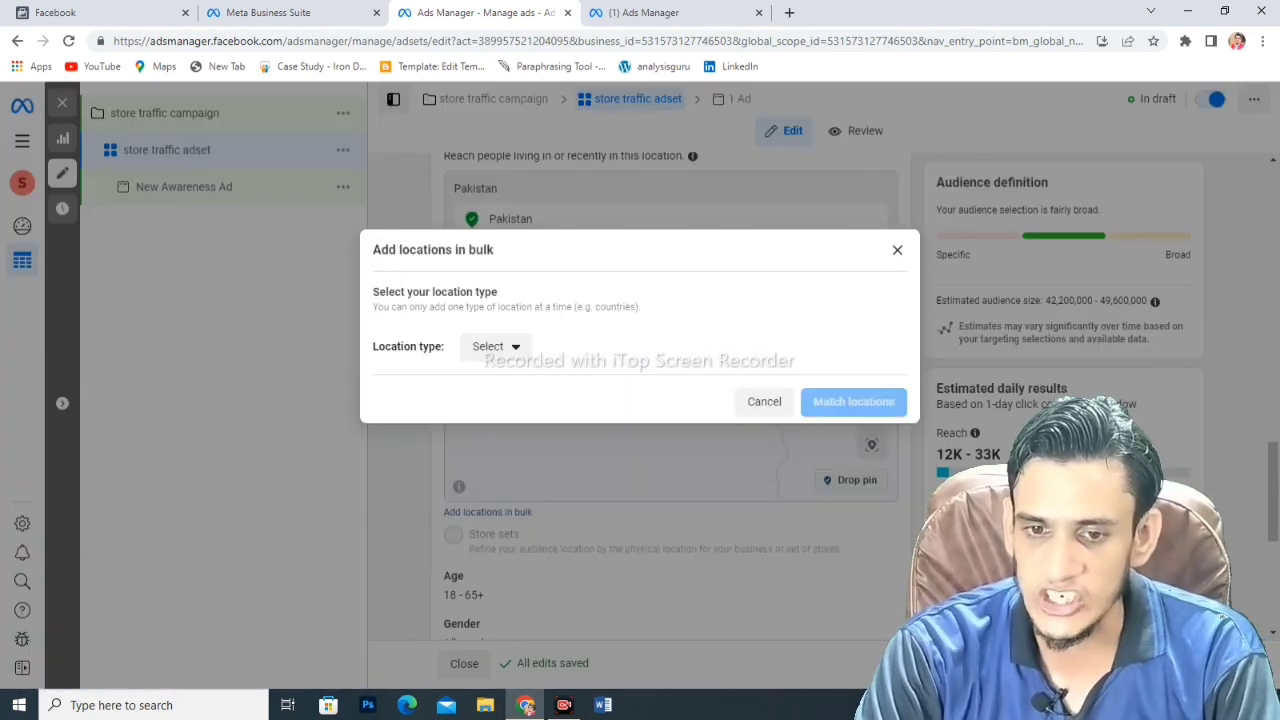
click(495, 346)
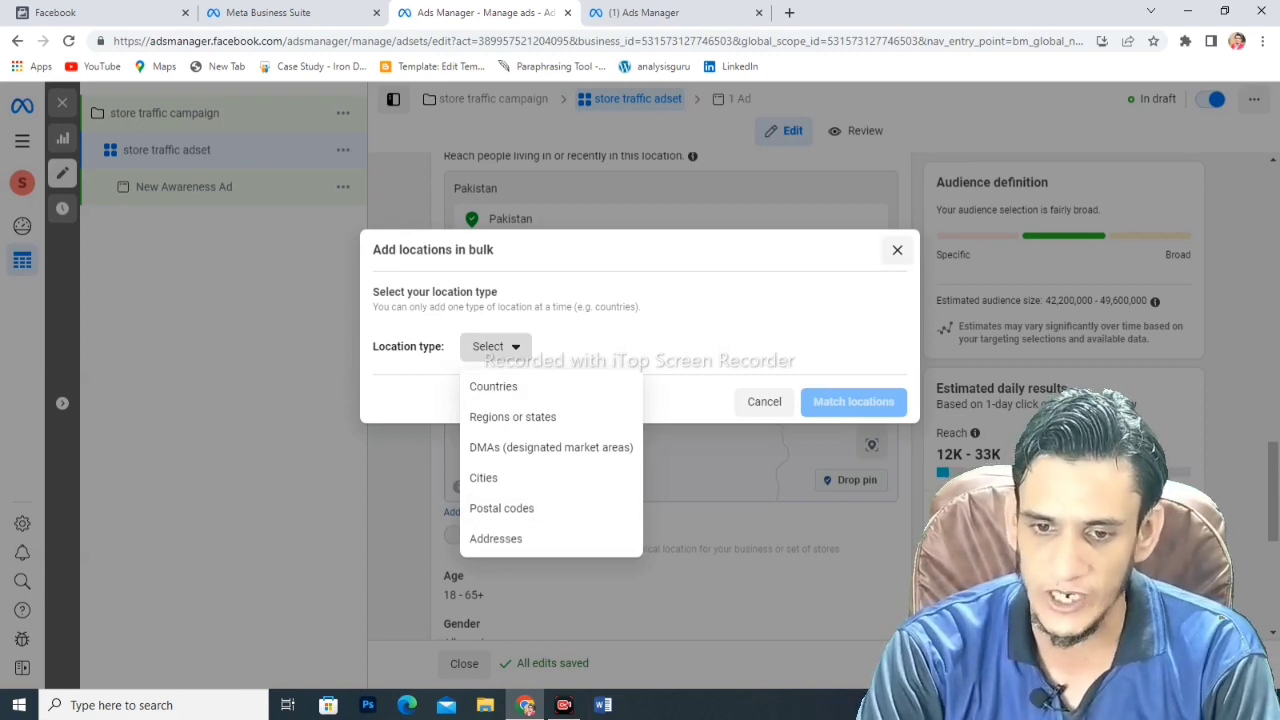
click(897, 249)
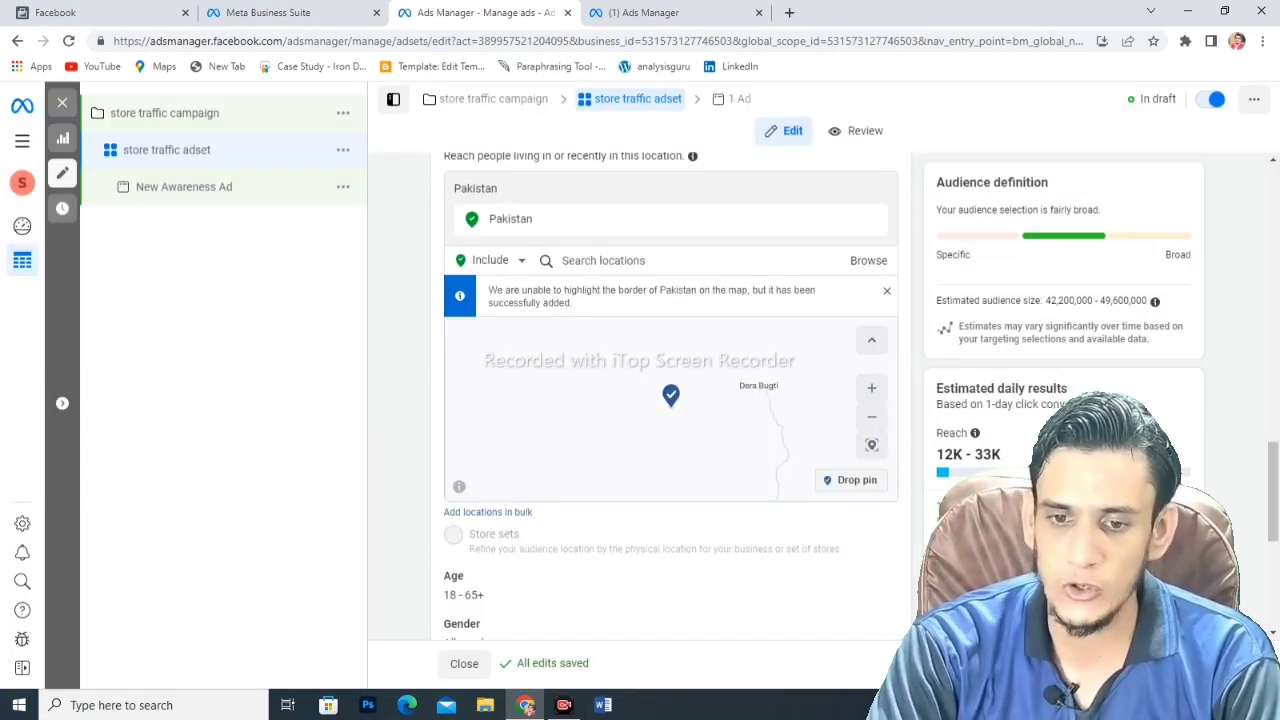
mouse_move(453, 534)
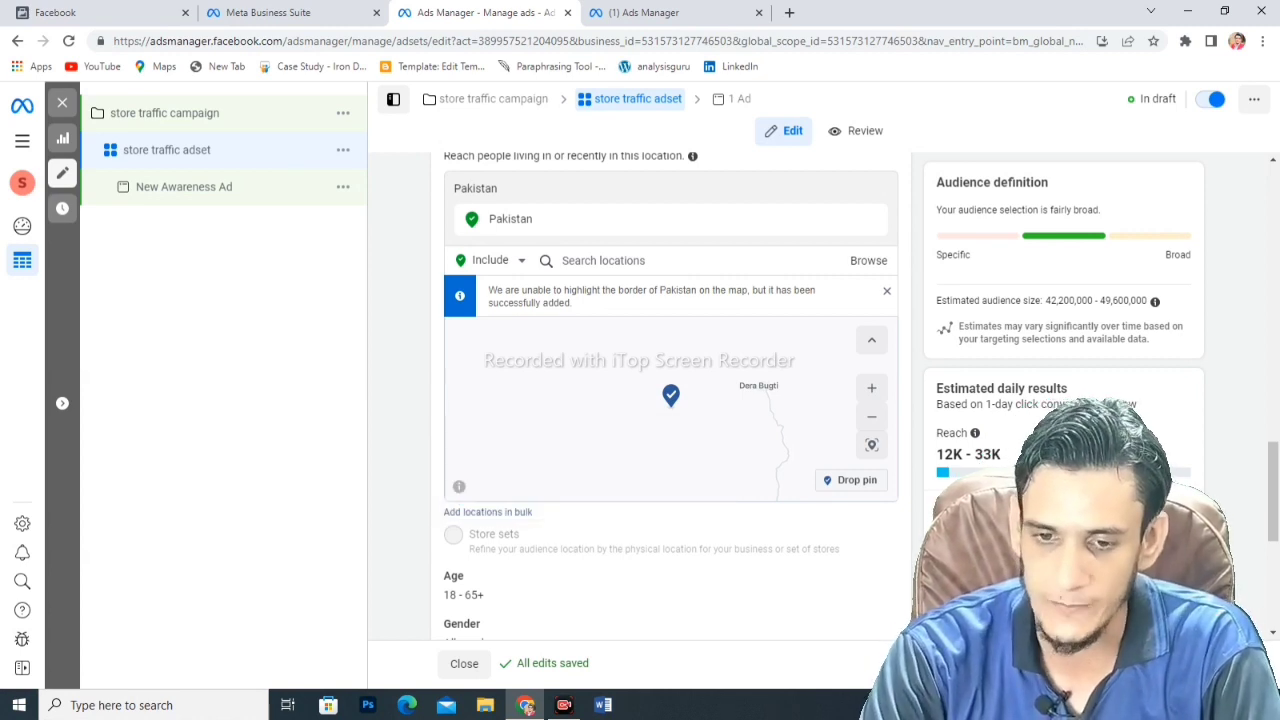
scroll(670, 400, down, 1)
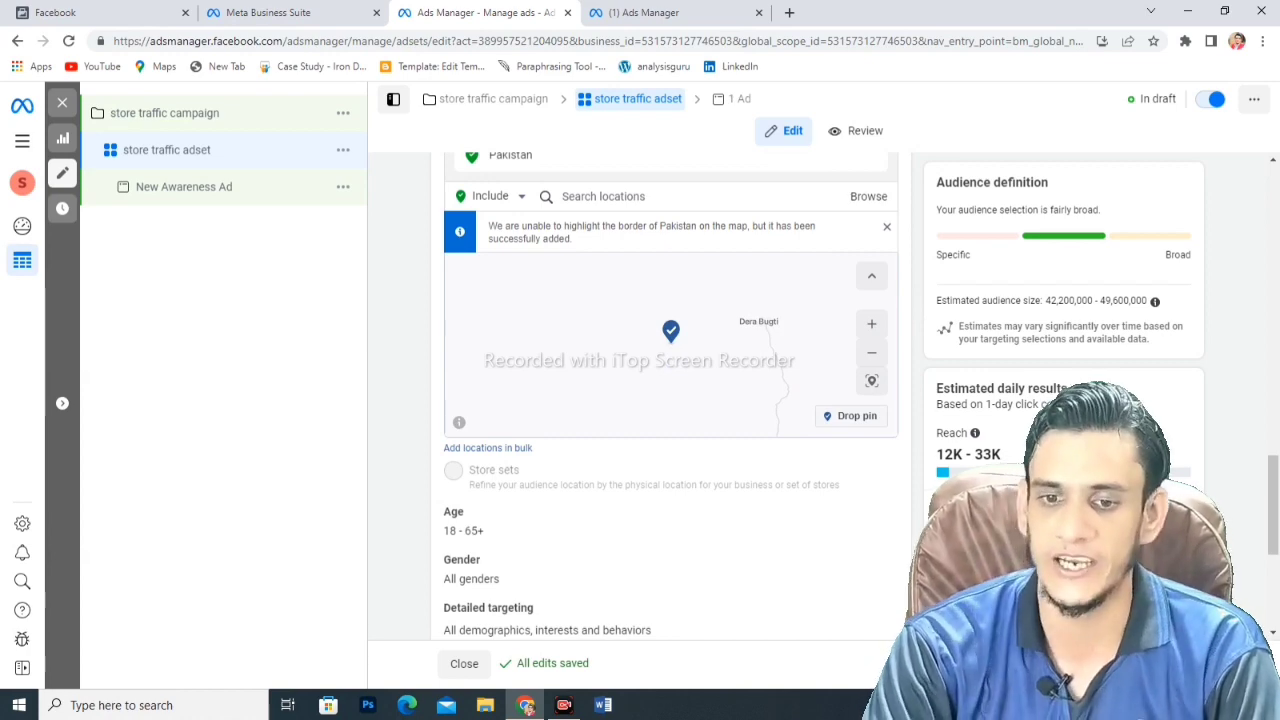
- Start a new store set with all three Pakistan stores added, then continue to Define area
mouse_move(453, 470)
click(525, 427)
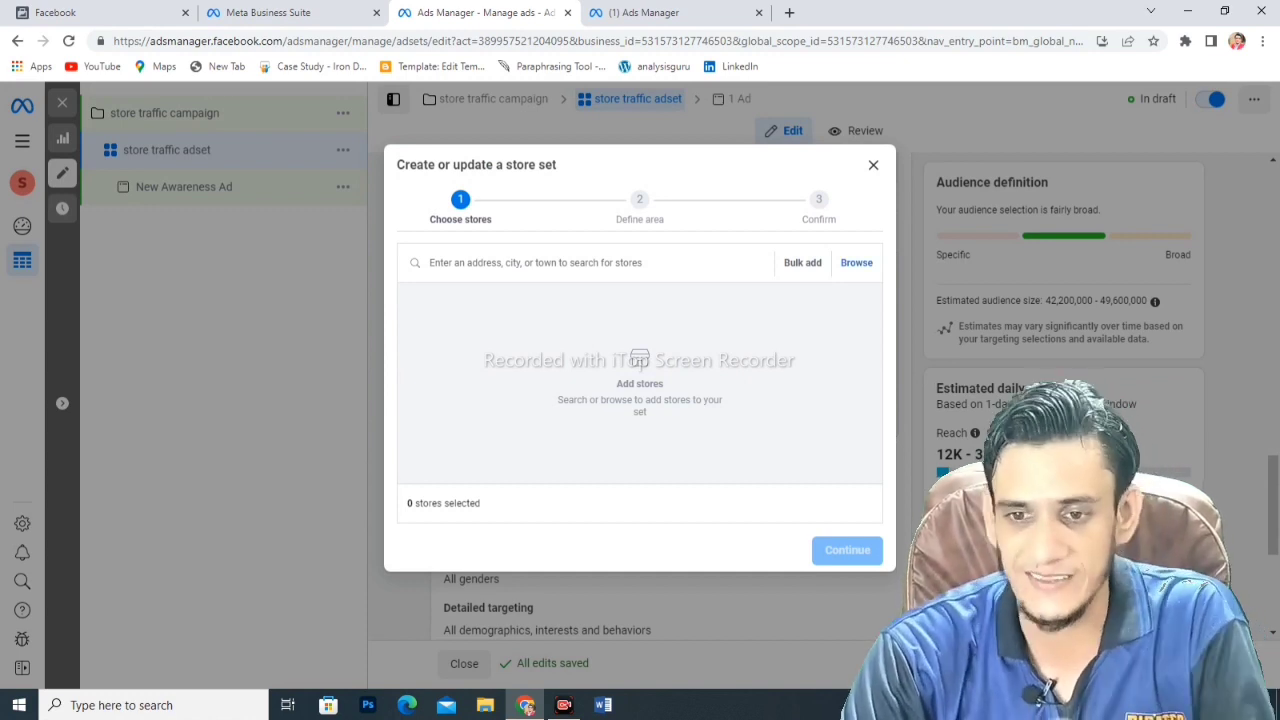
click(856, 262)
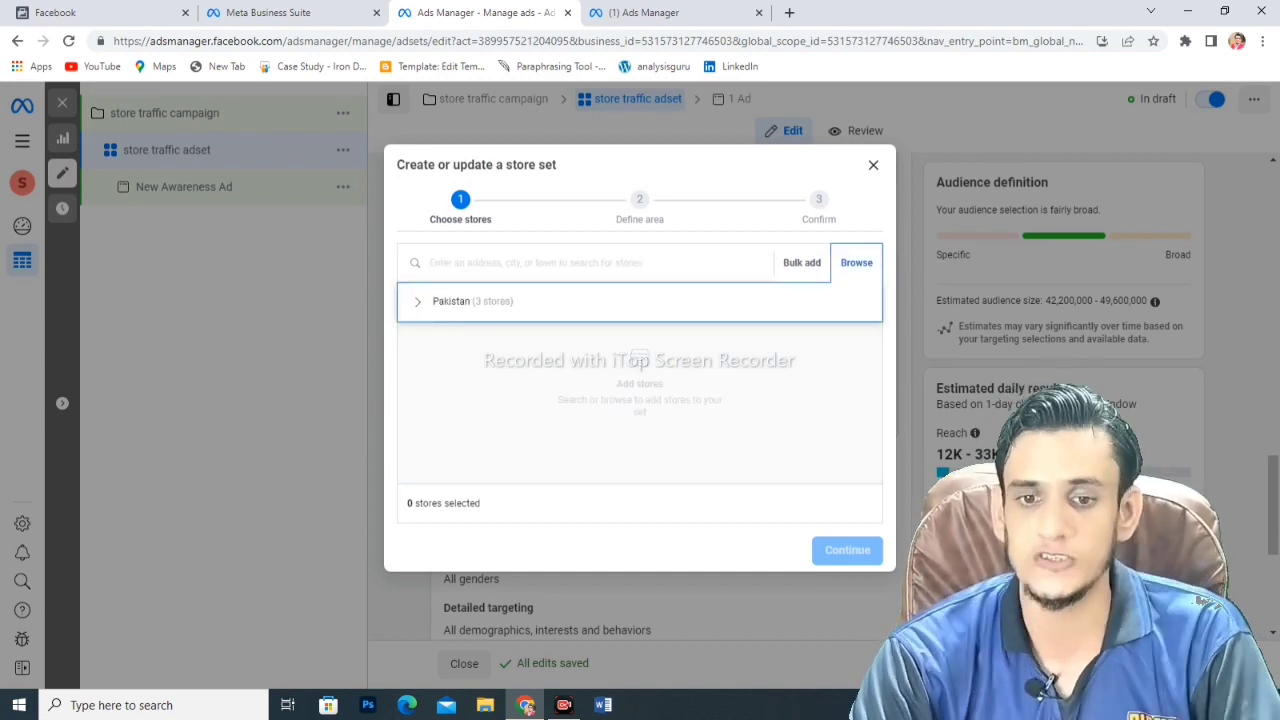
mouse_move(470, 301)
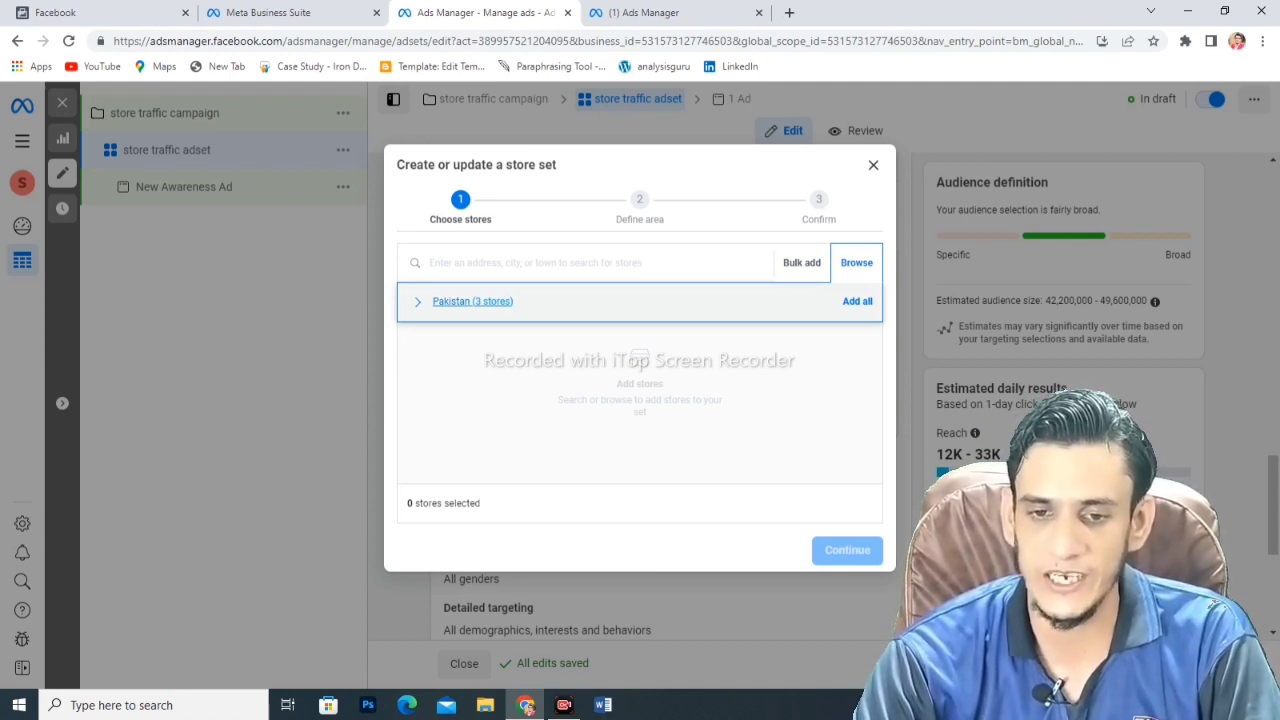
click(470, 301)
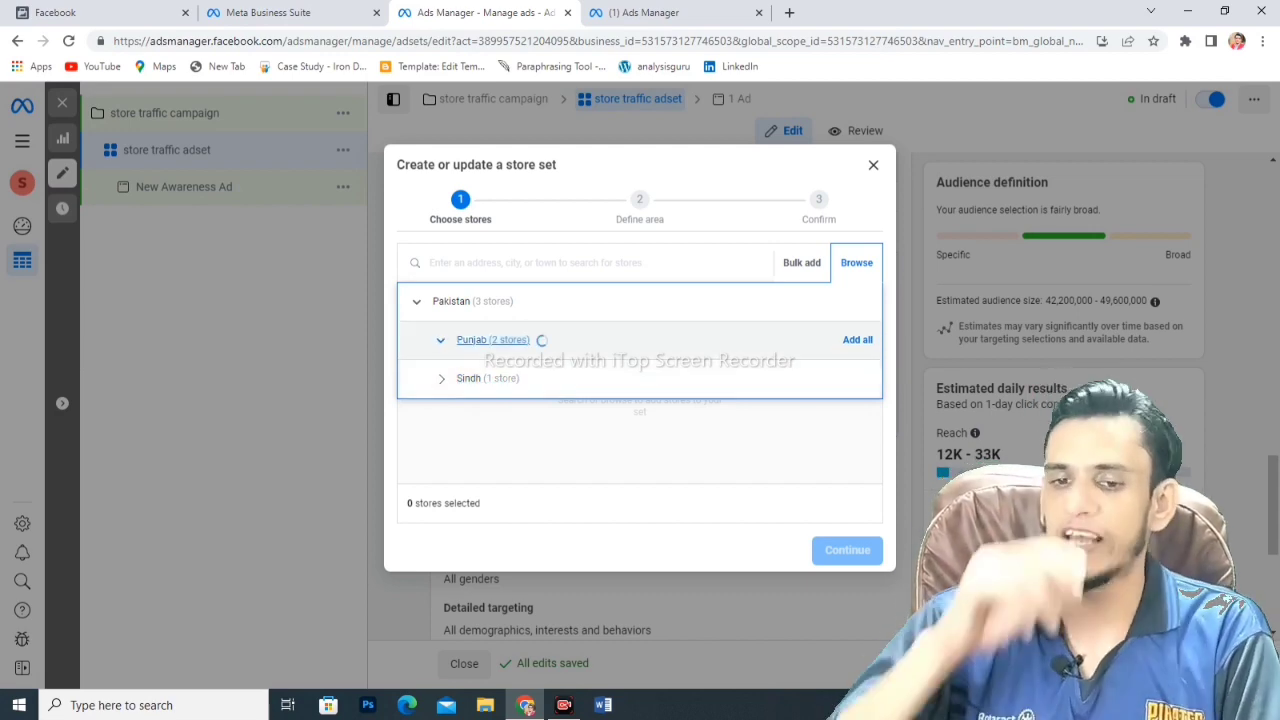
click(543, 341)
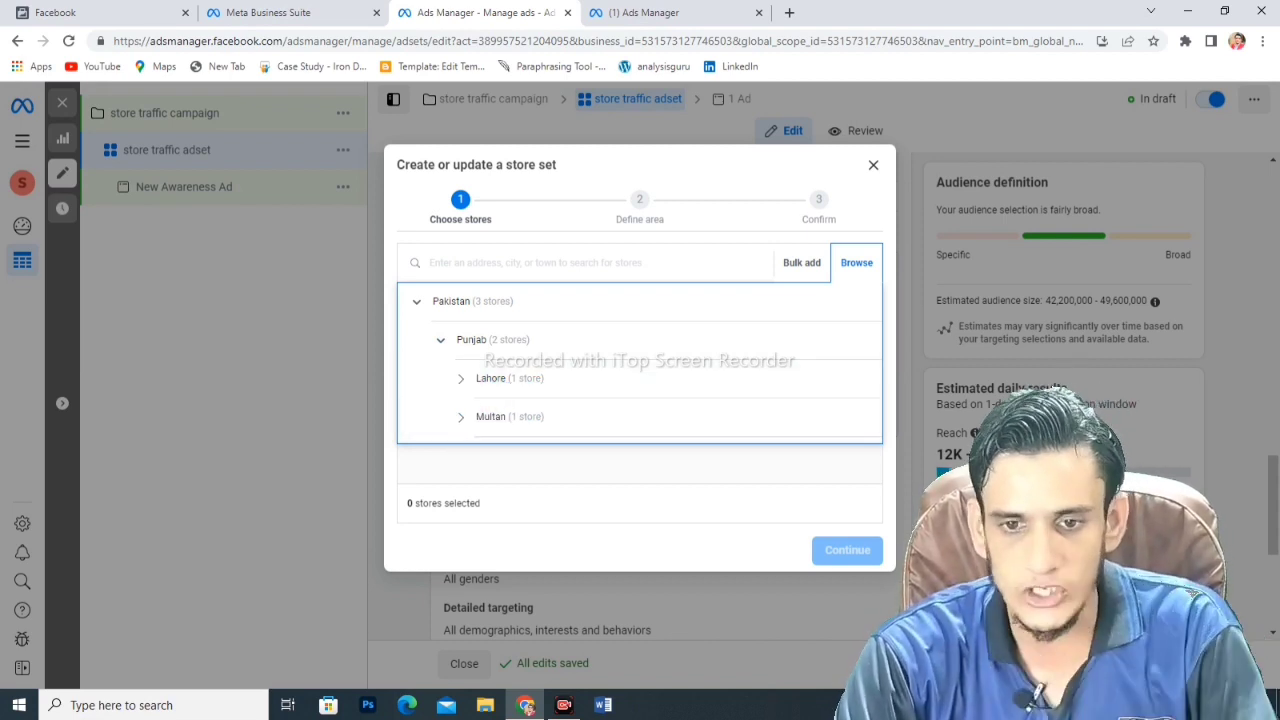
click(472, 301)
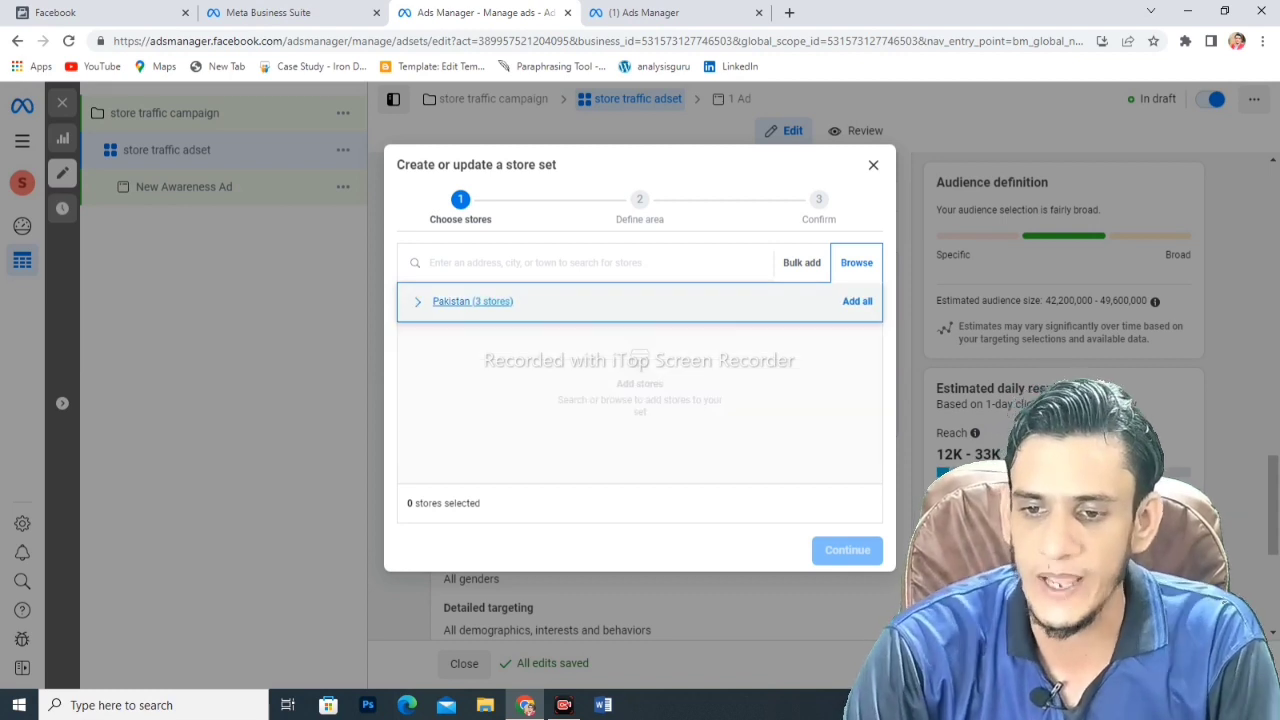
click(857, 301)
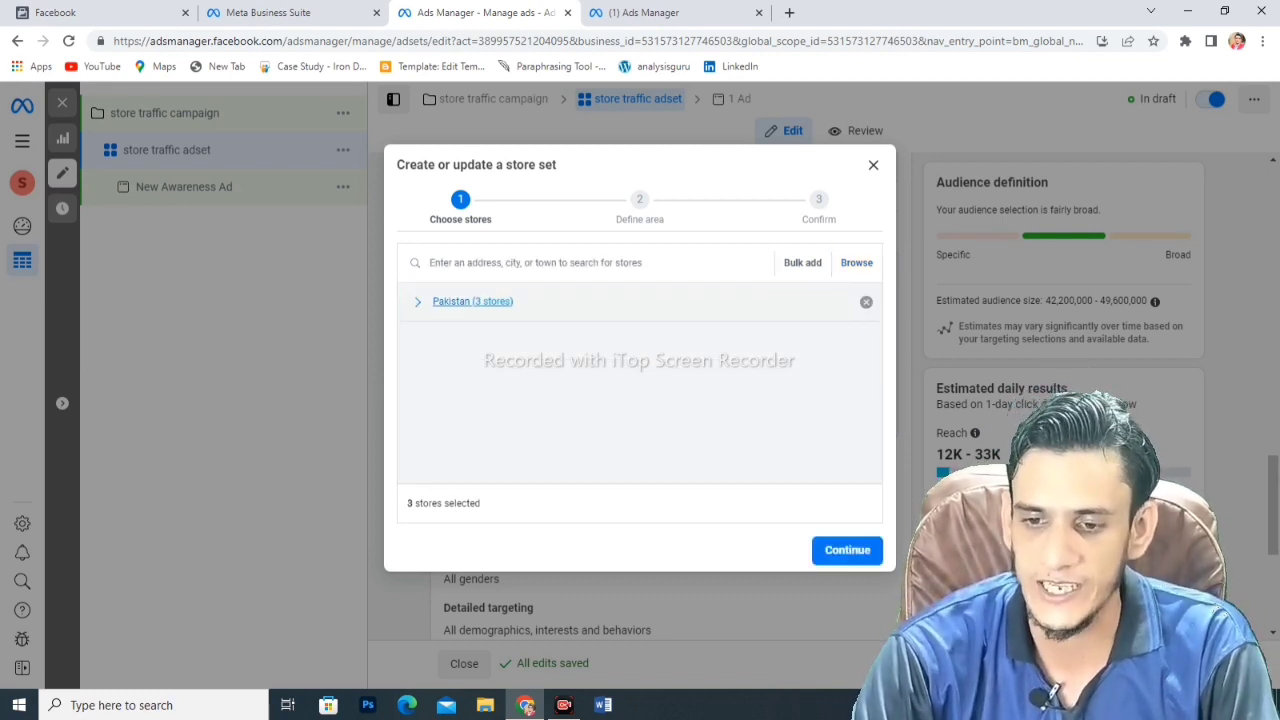
click(847, 550)
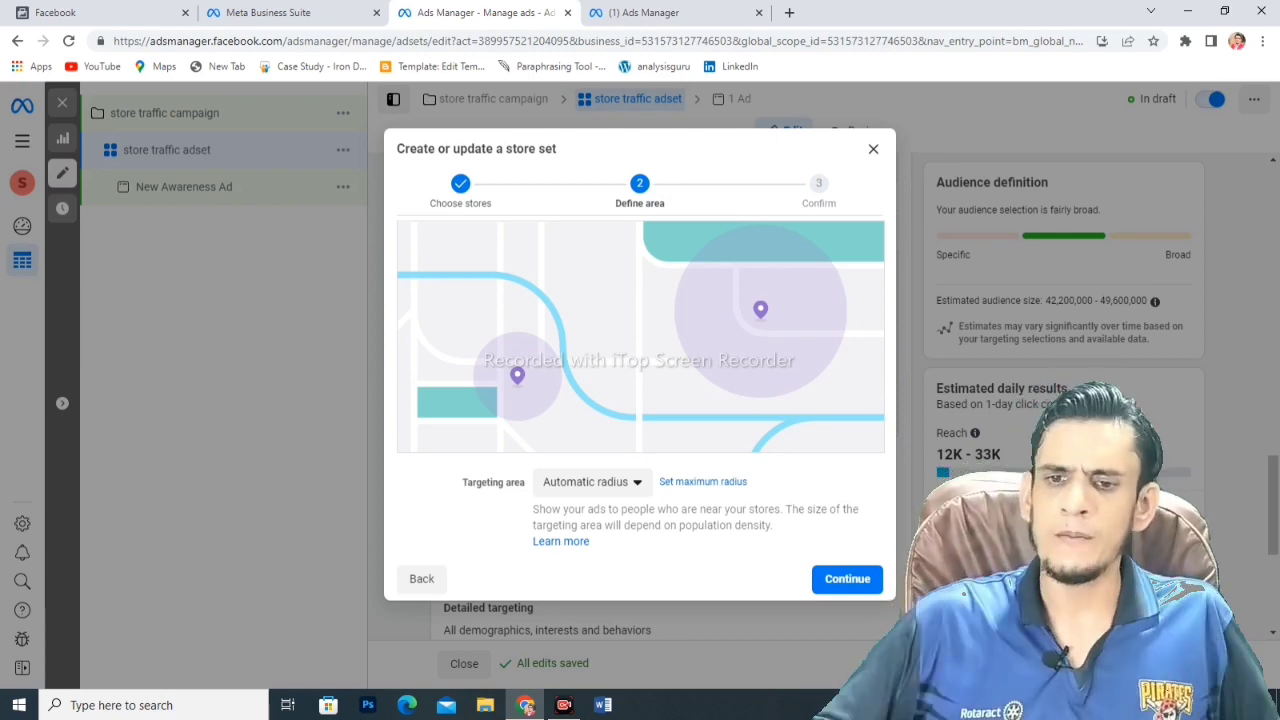
- Leave the targeting area at Automatic radius and continue to the Confirm step
click(592, 482)
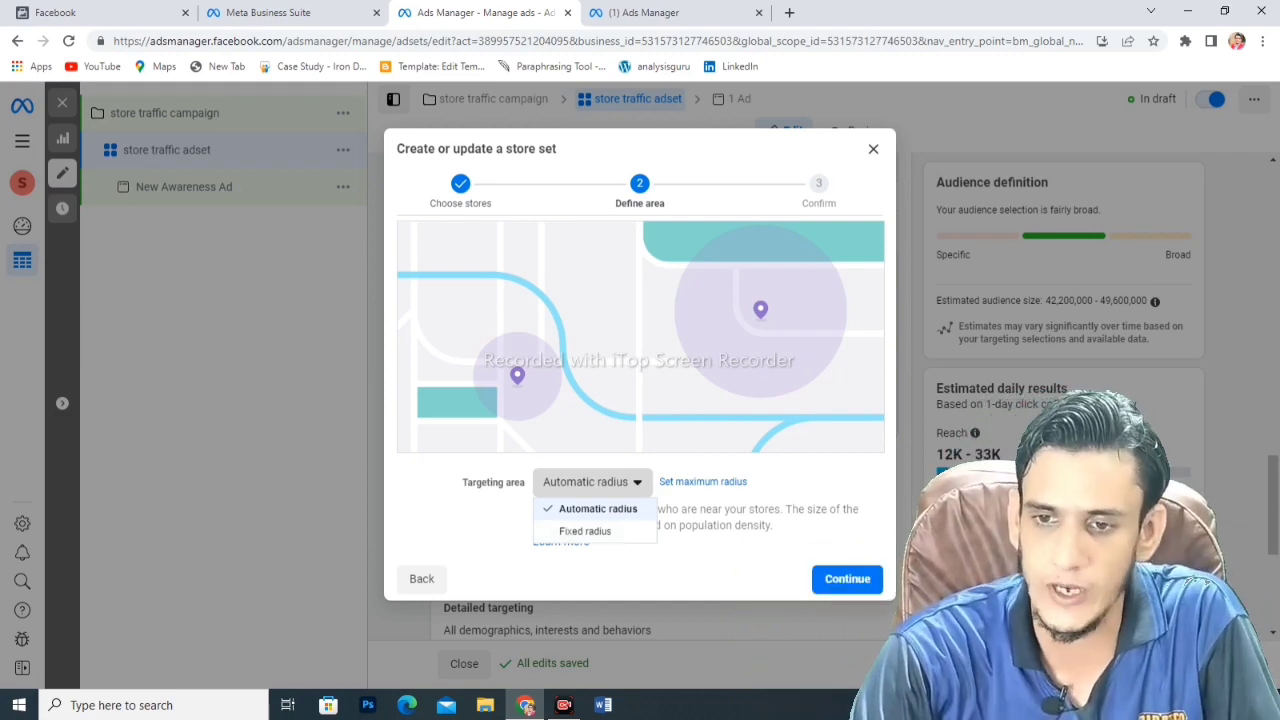
key(Escape)
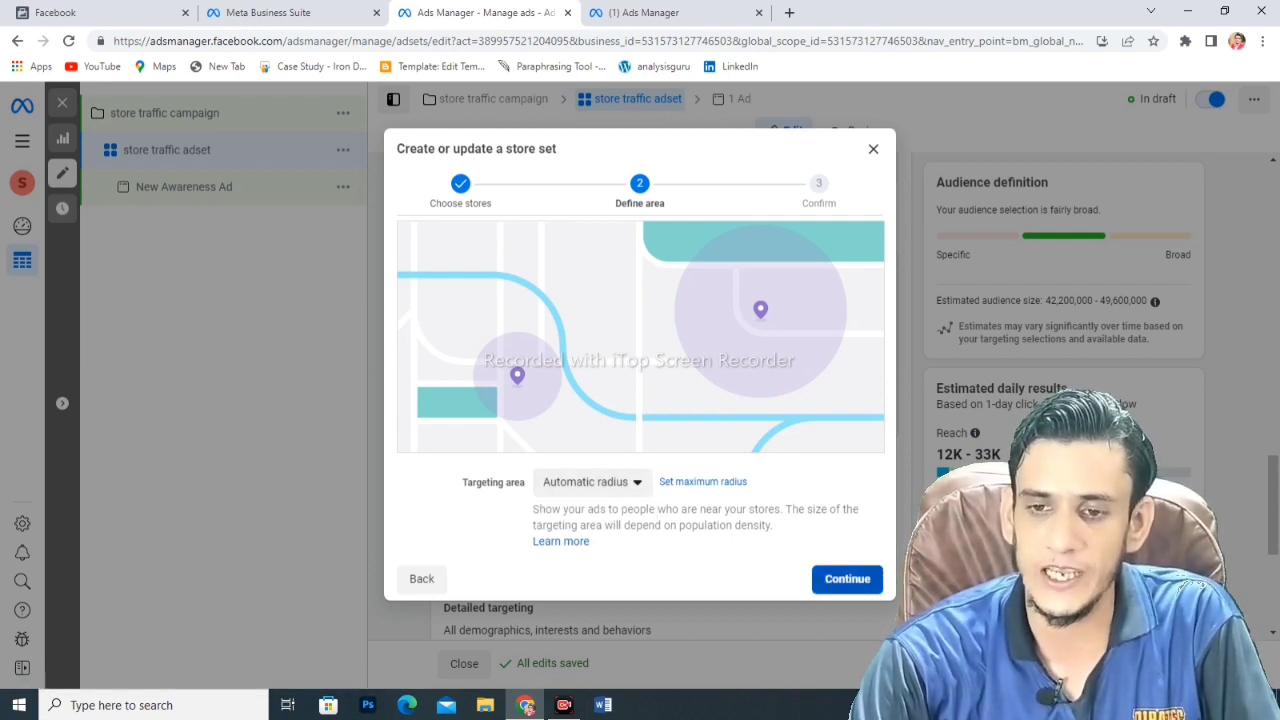
click(847, 578)
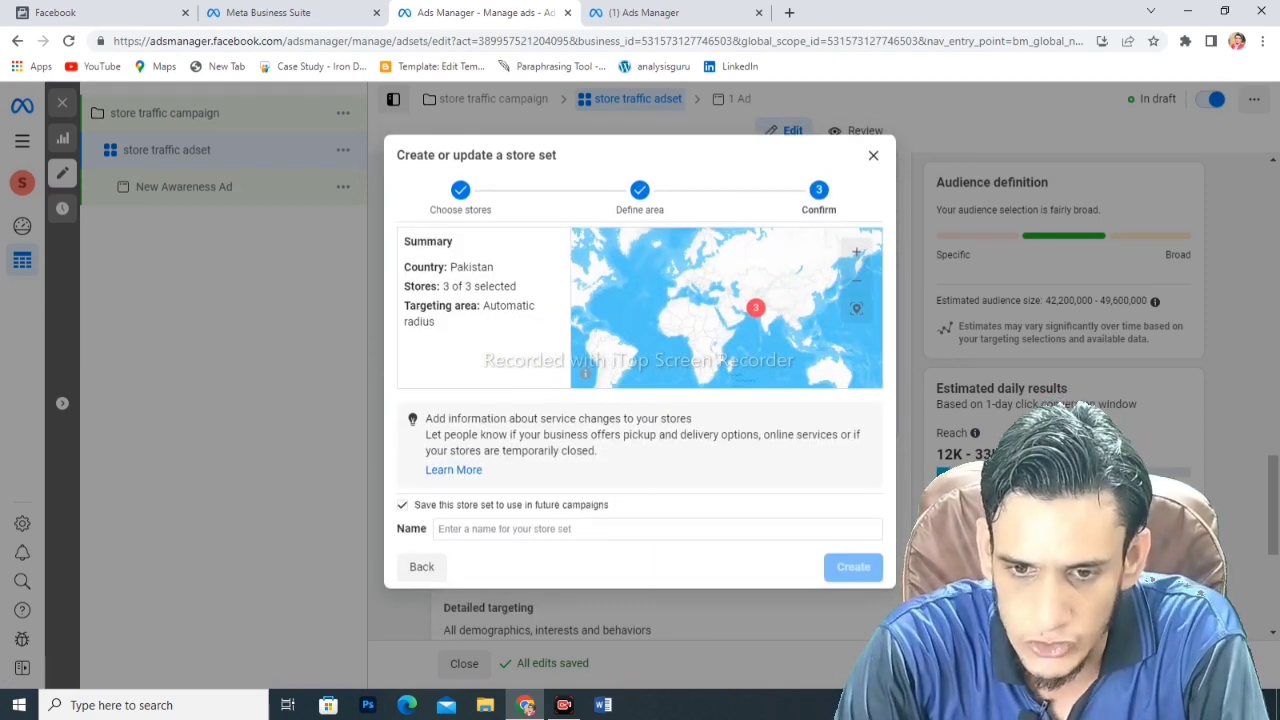
- Name the new store set 'stata' and create it
click(657, 528)
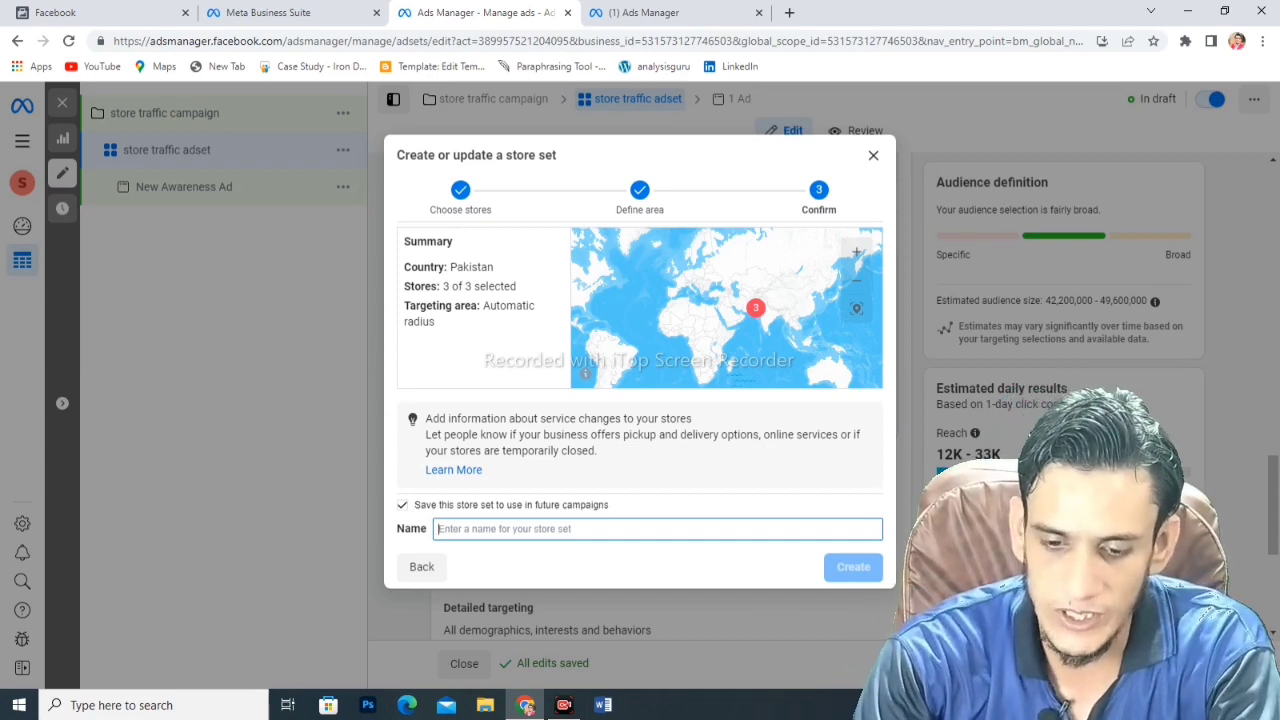
text(stata)
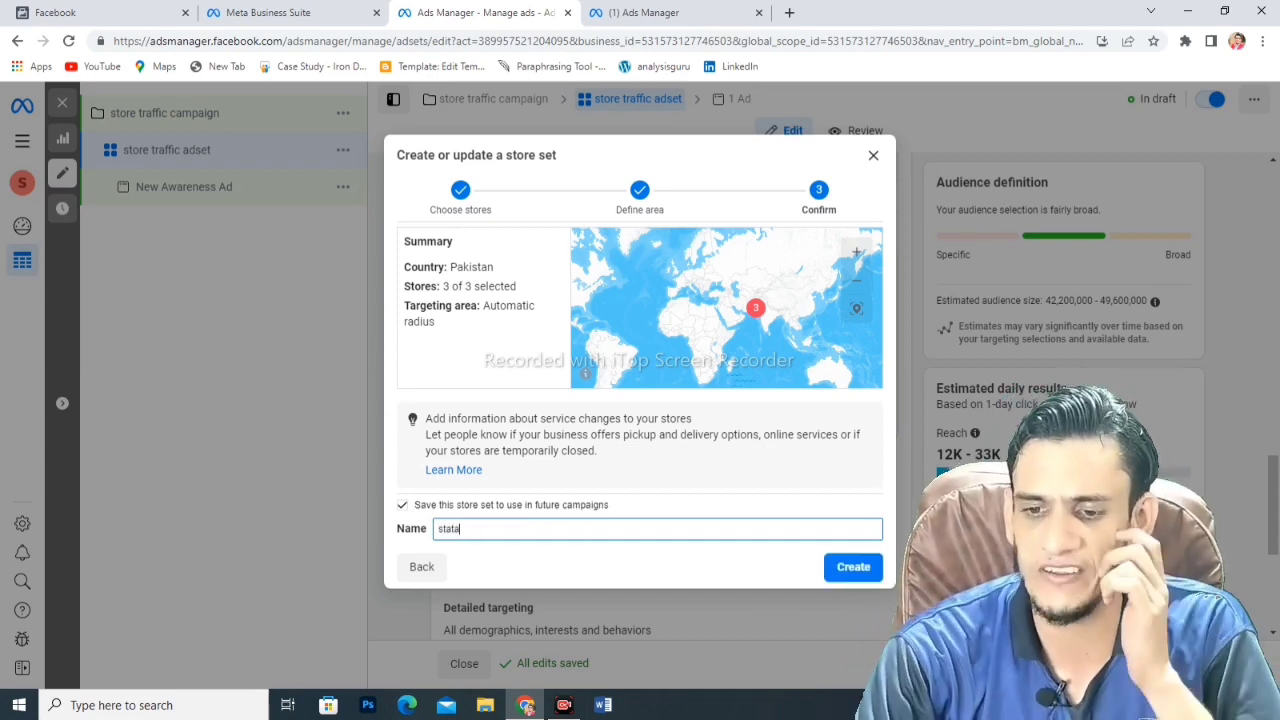
key(Return)
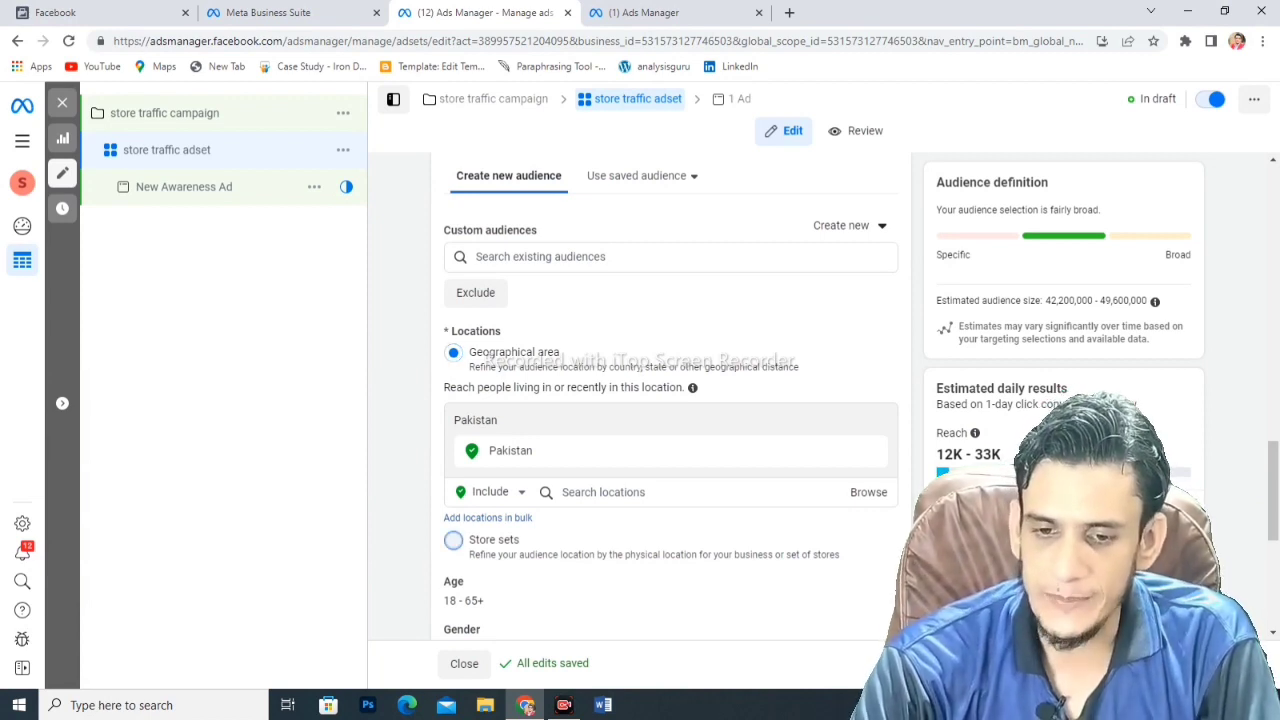
- Switch location targeting to Store sets and select the saved 'storeset' store set
click(453, 540)
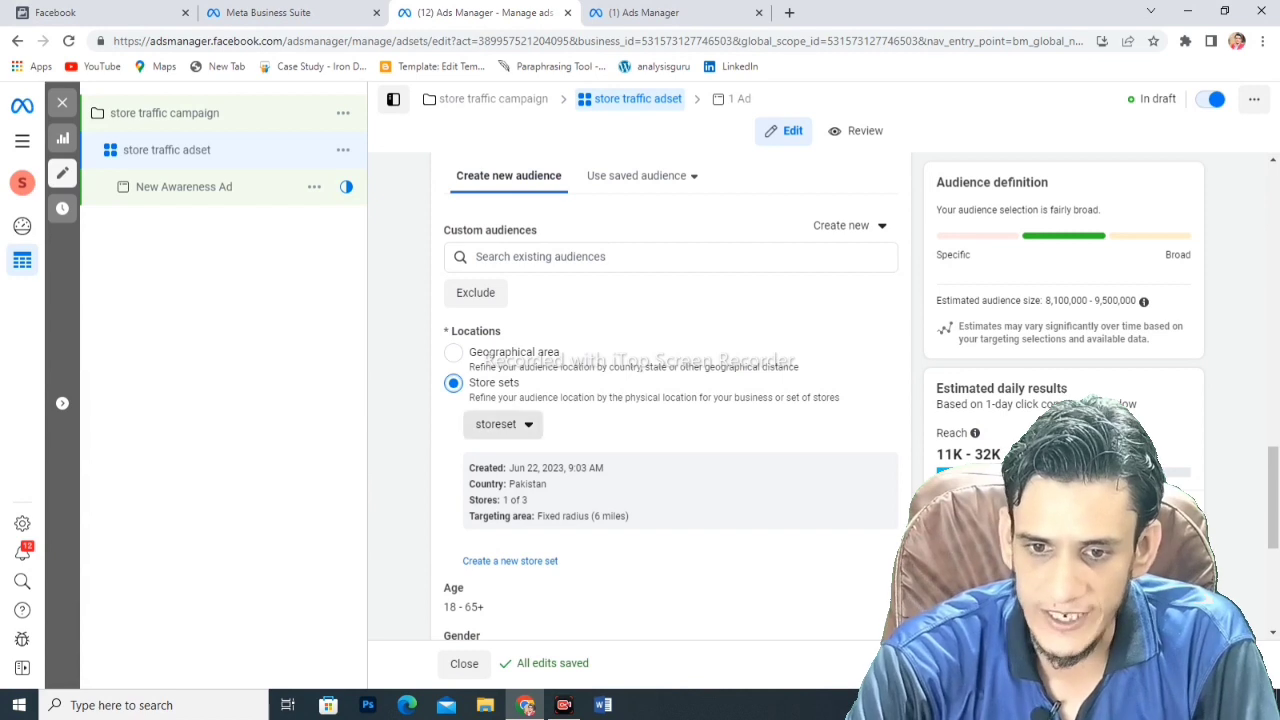
click(500, 424)
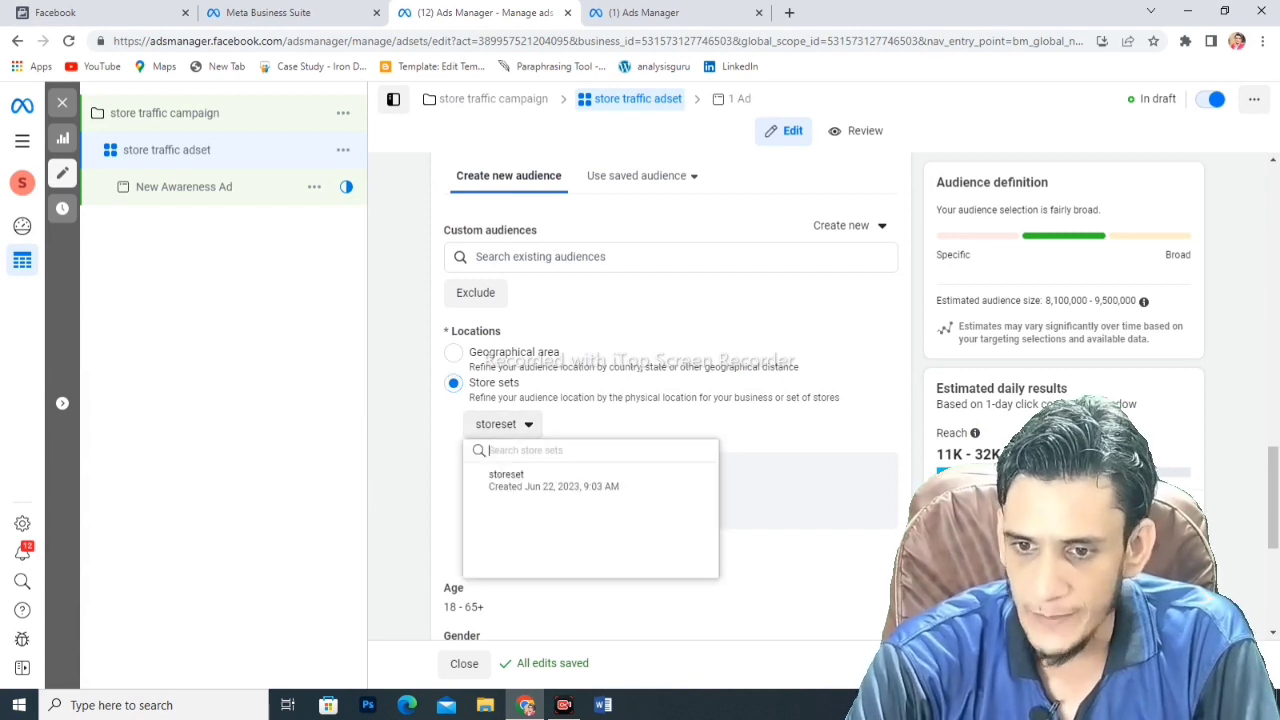
mouse_move(555, 480)
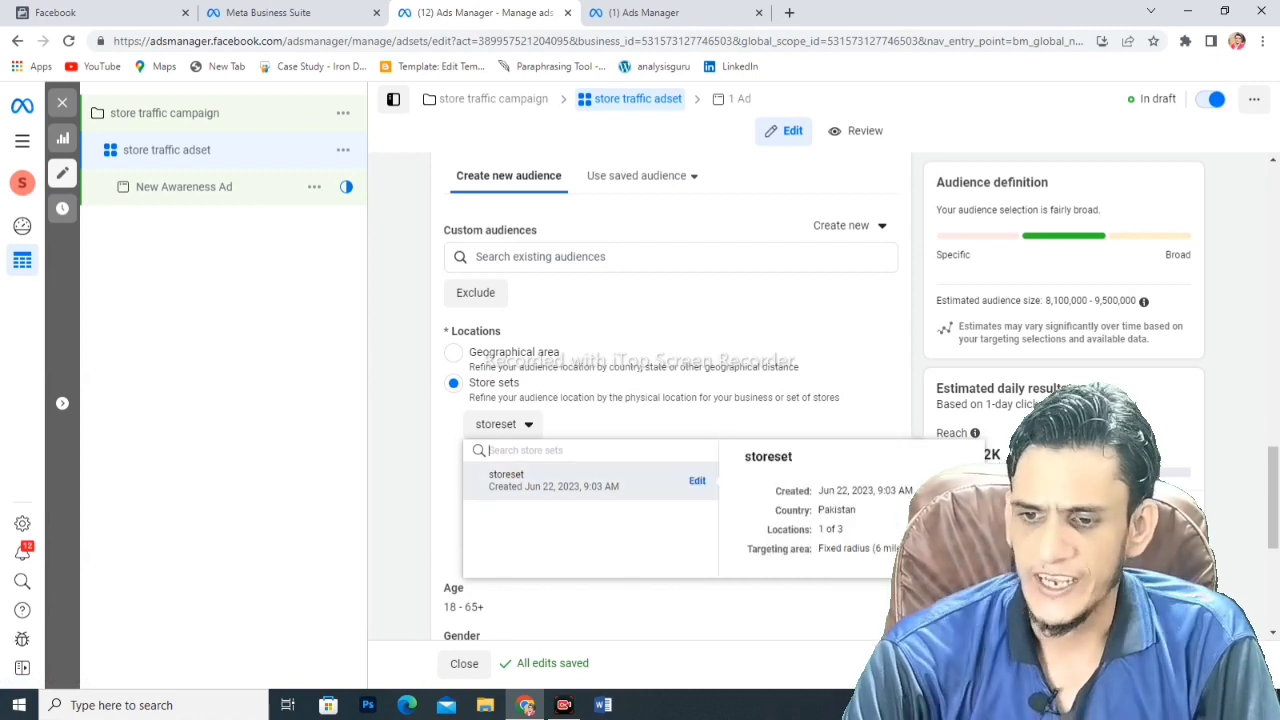
click(553, 480)
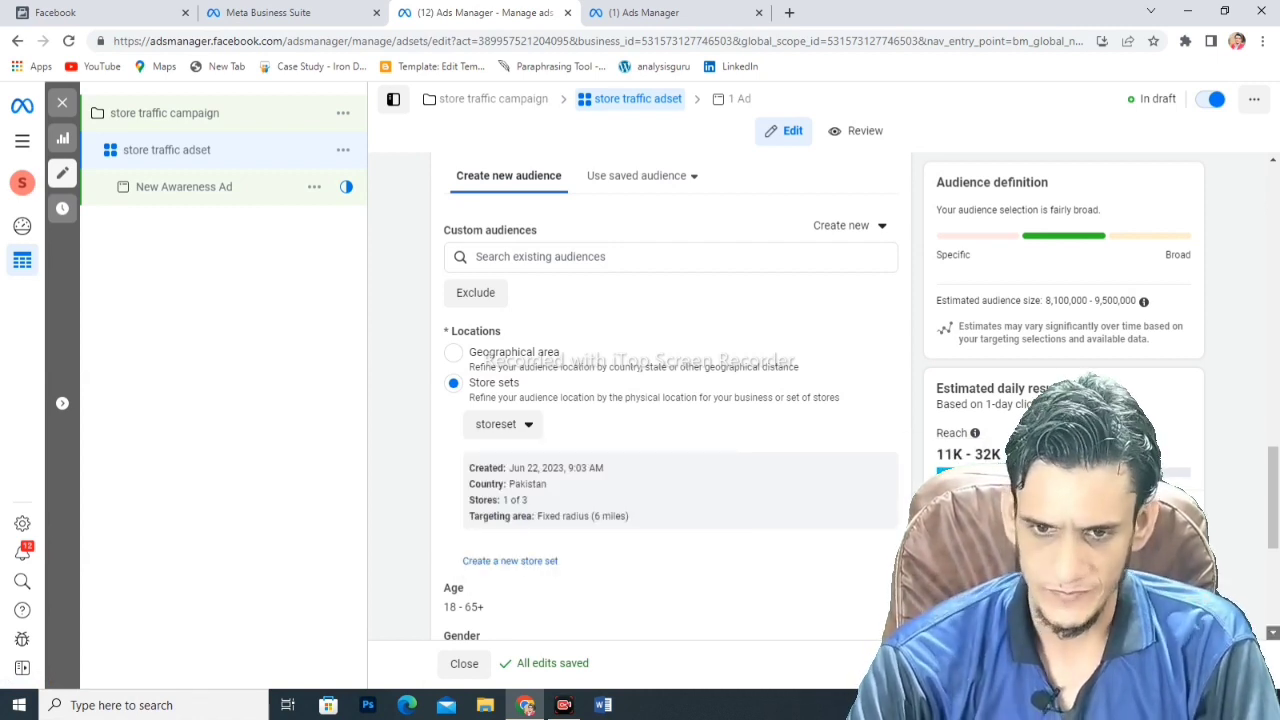
scroll(670, 400, down, 2)
scroll(670, 400, down, 3)
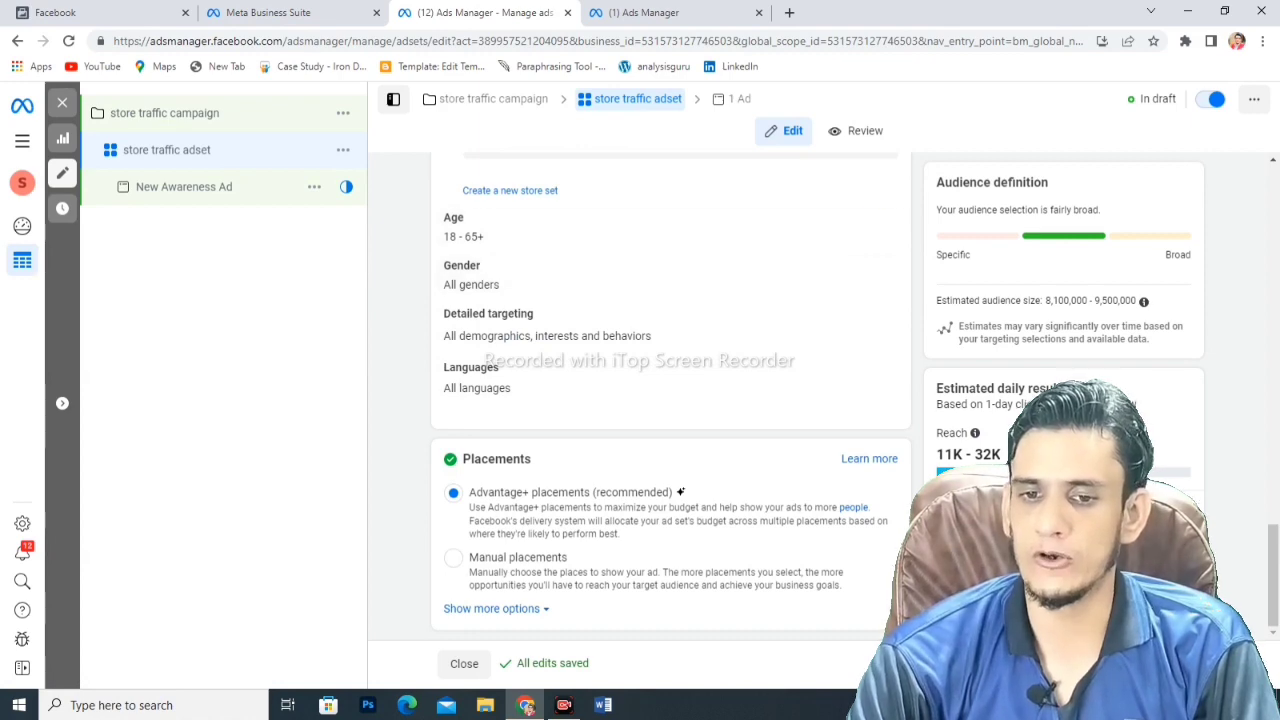
mouse_move(471, 217)
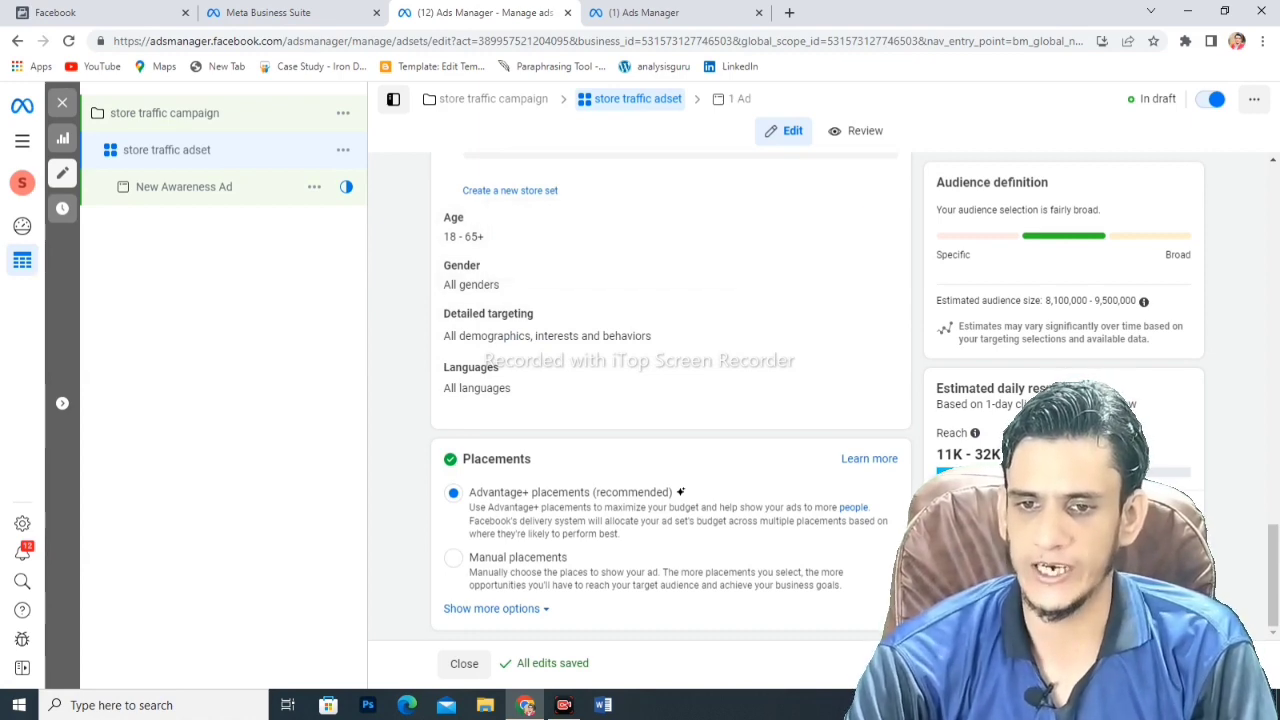